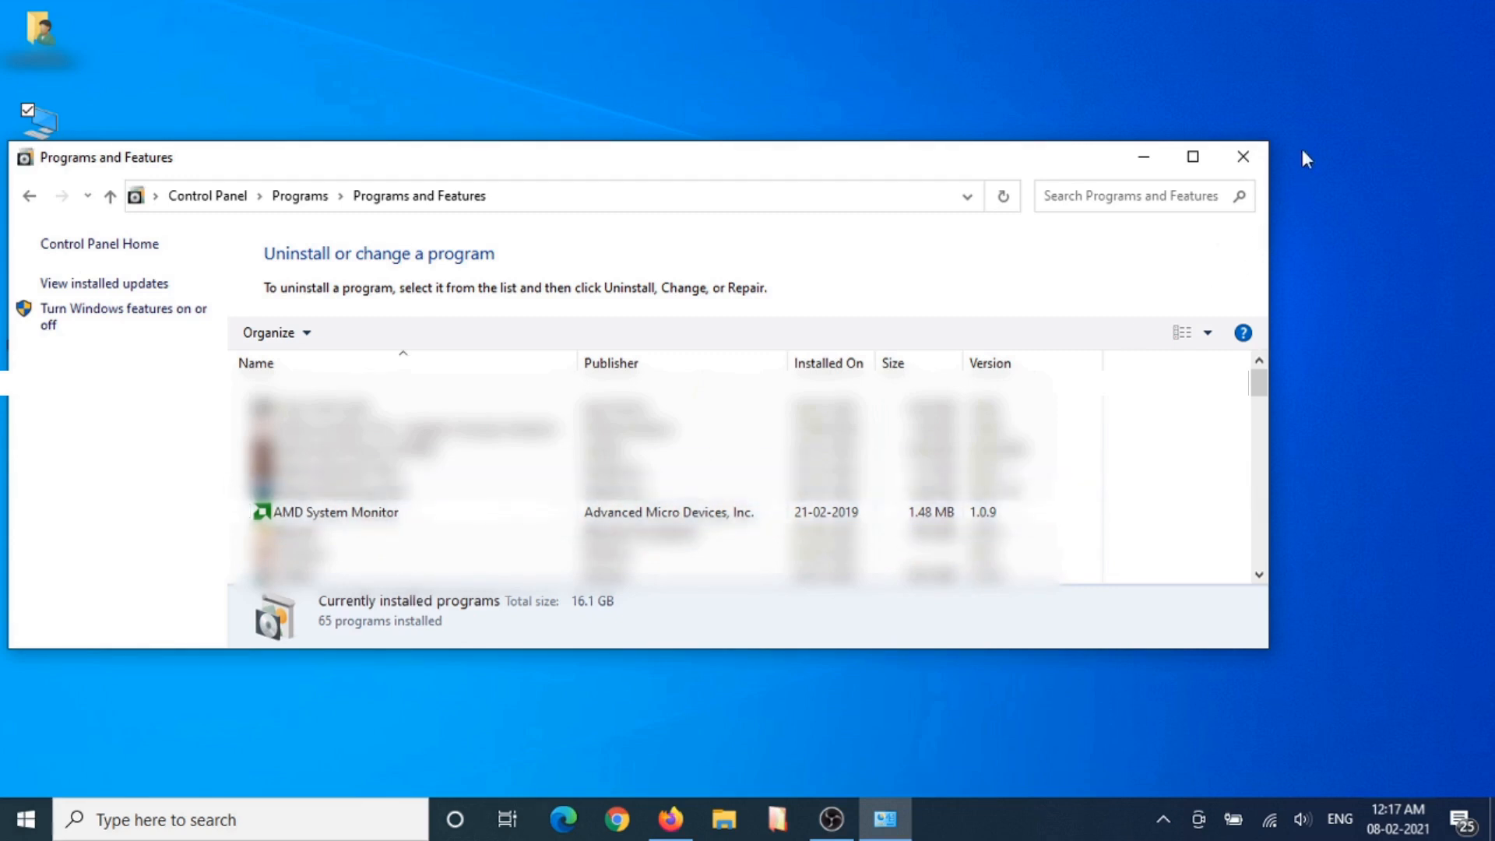
Step: Close Programs and Features, switch to Firefox and open Dell India's Drivers & Downloads page from the Google results
click(1252, 162)
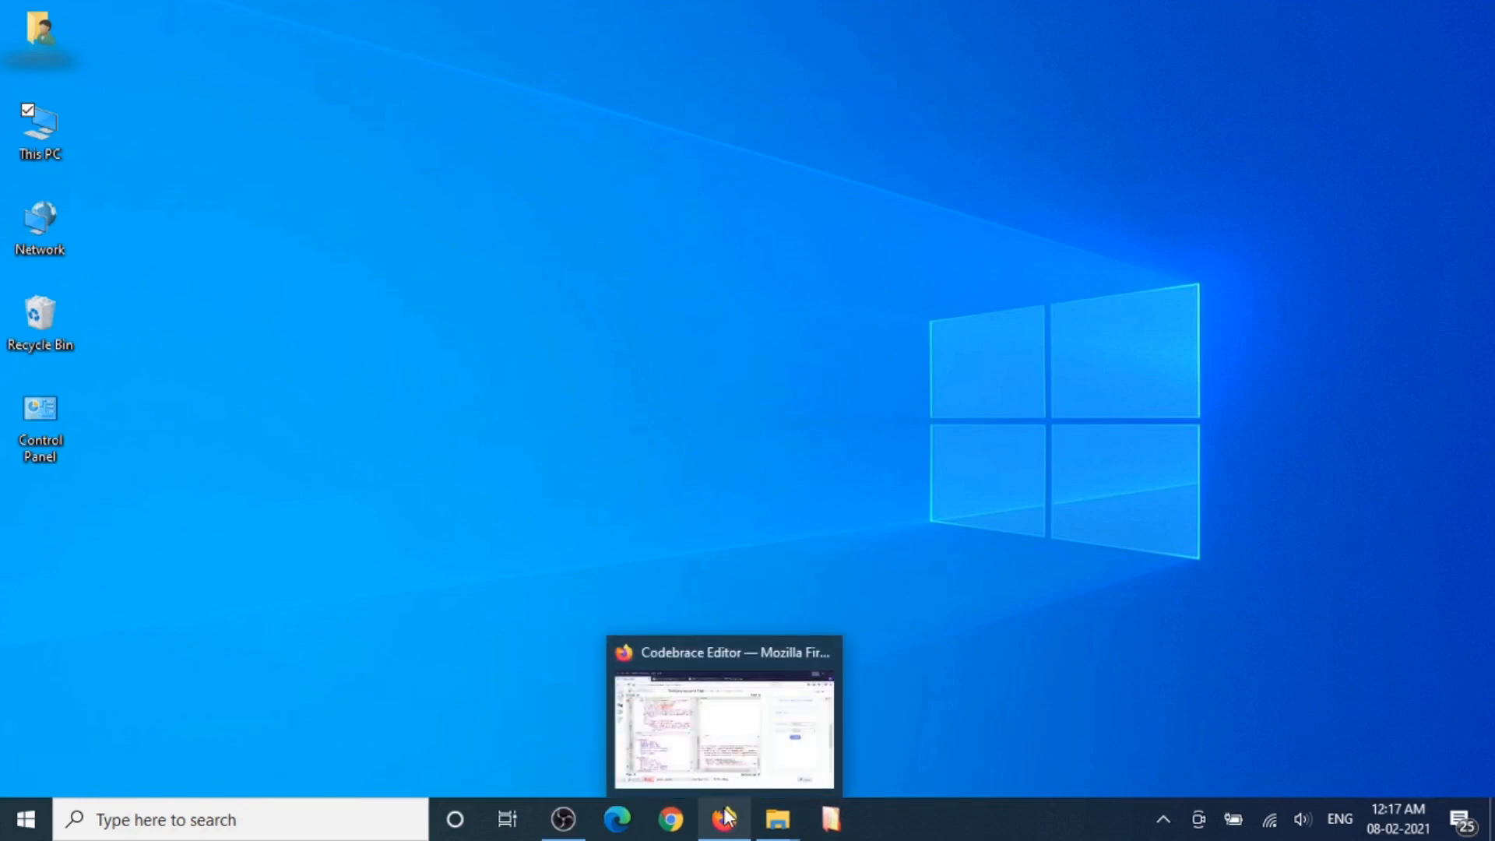
click(726, 814)
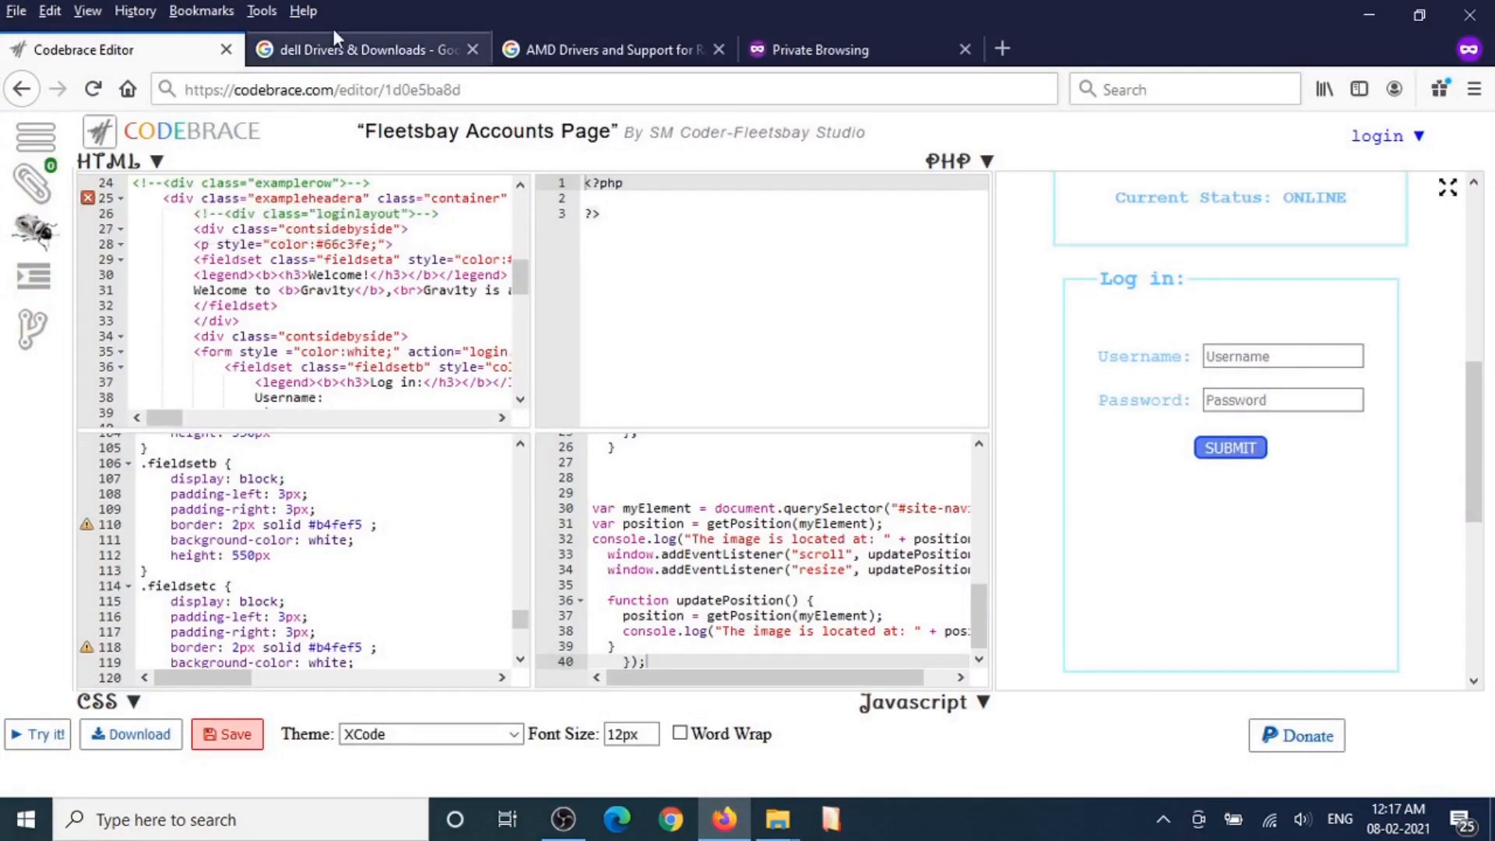
click(343, 49)
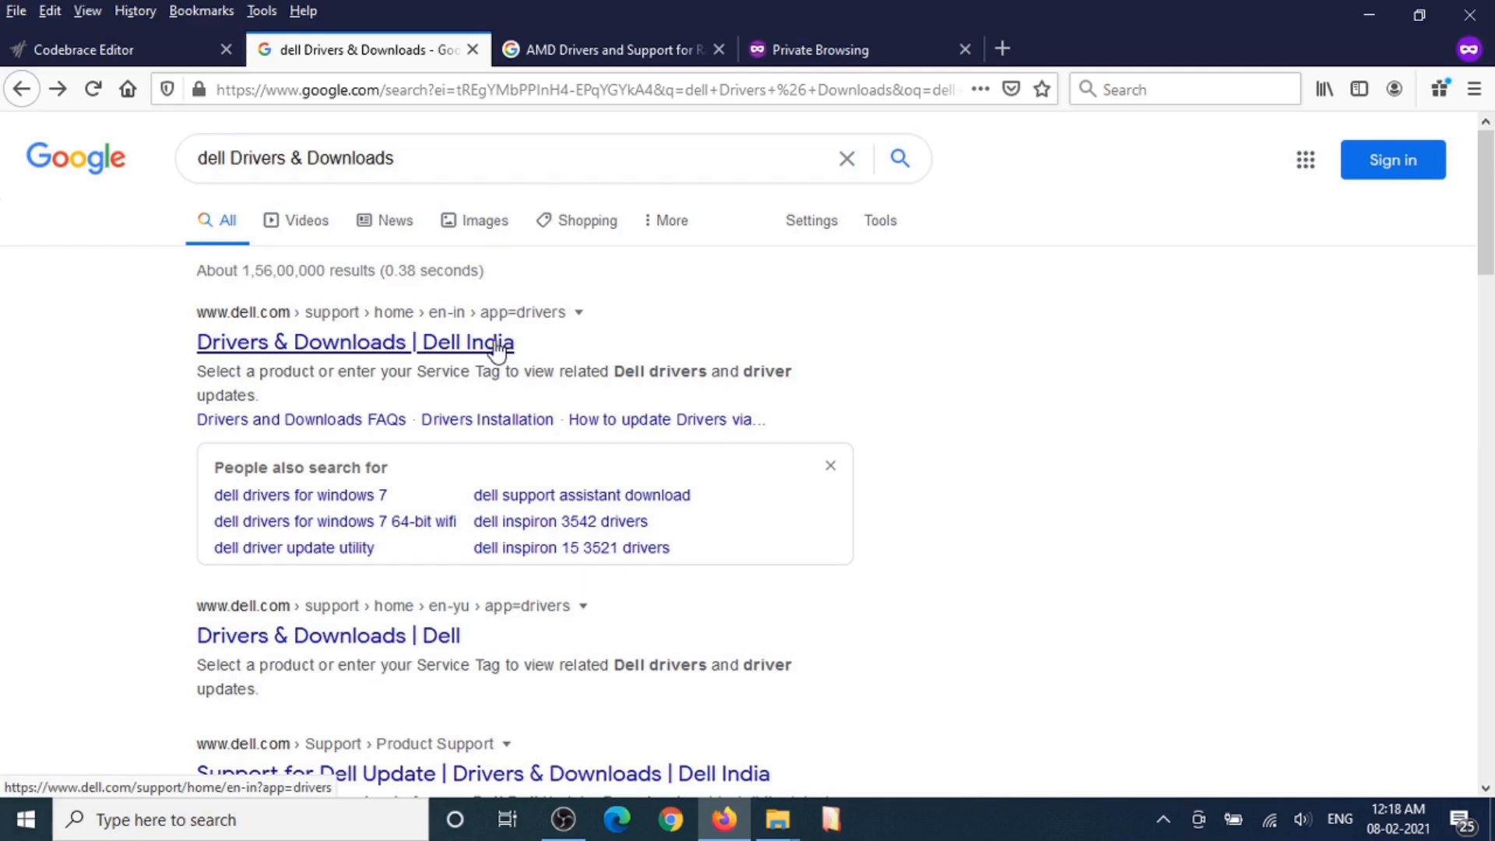
click(457, 343)
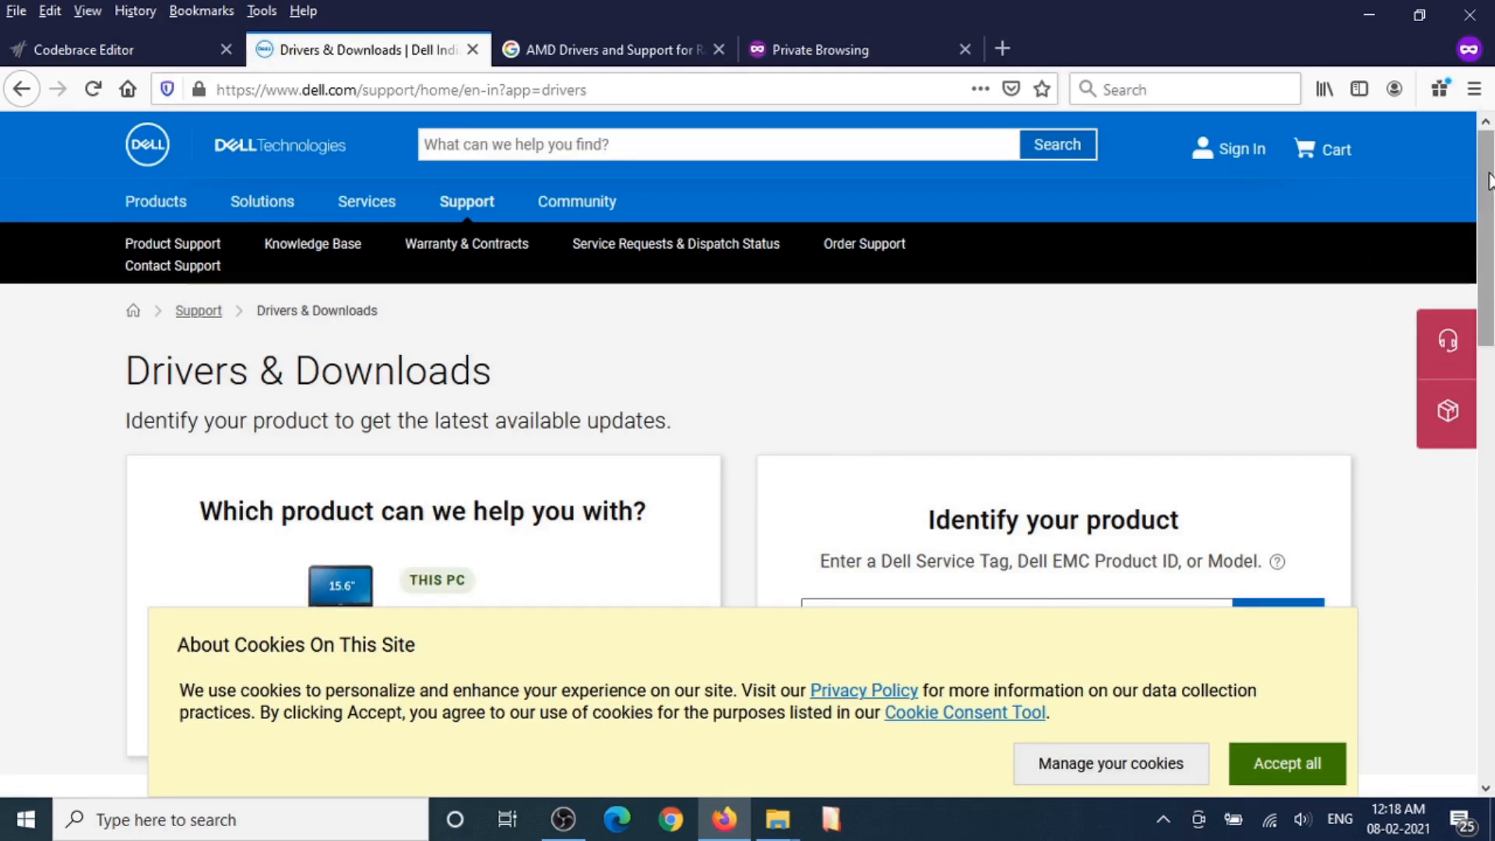
Step: Look up the laptop's support page by entering its Dell Service Tag under Identify your product
scroll(1487, 180, down, 3)
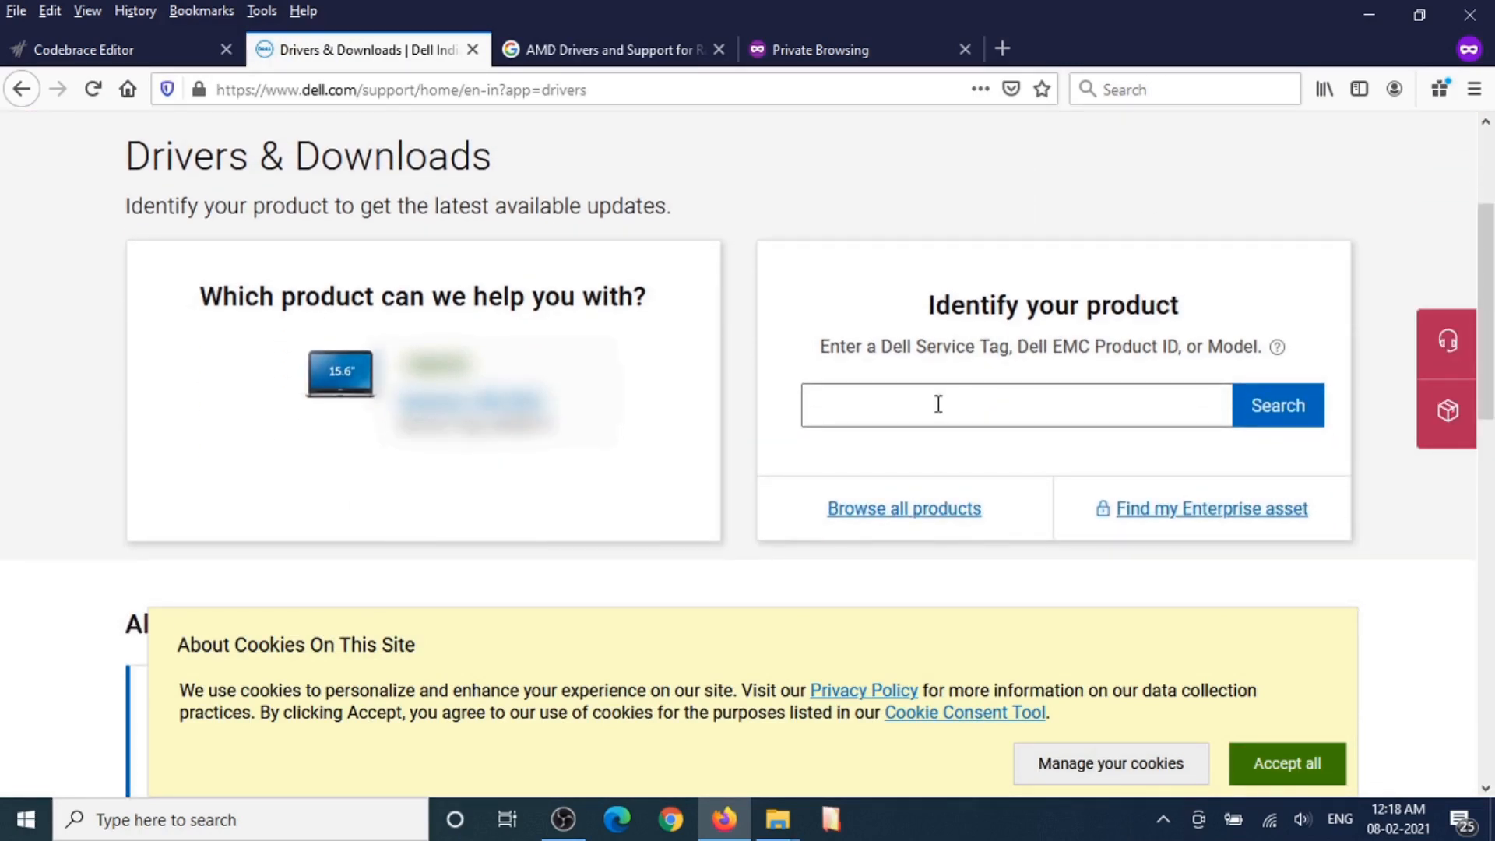
click(937, 404)
key(ctrl+v)
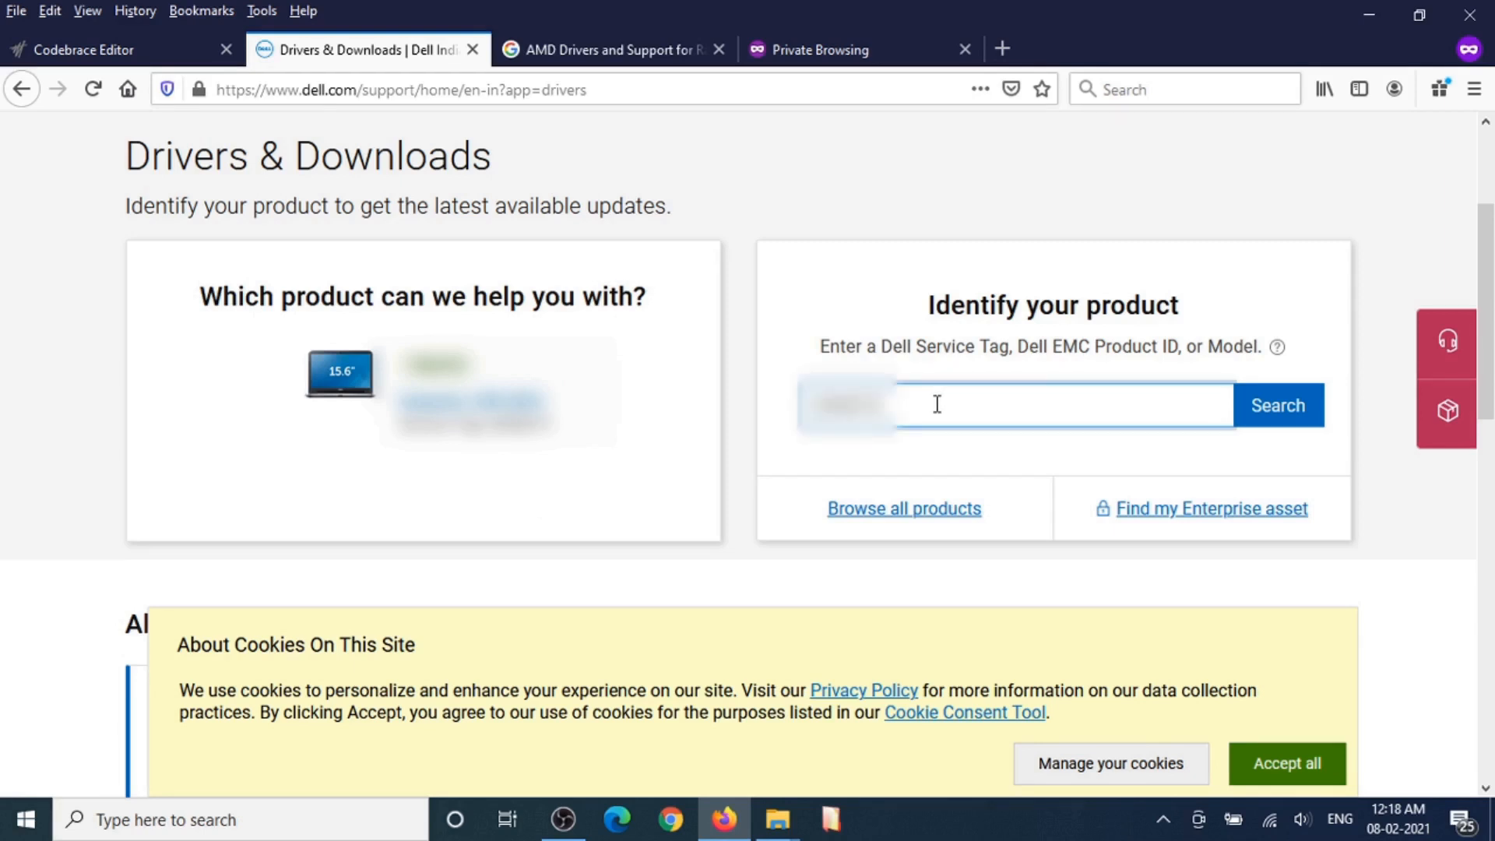
click(1258, 411)
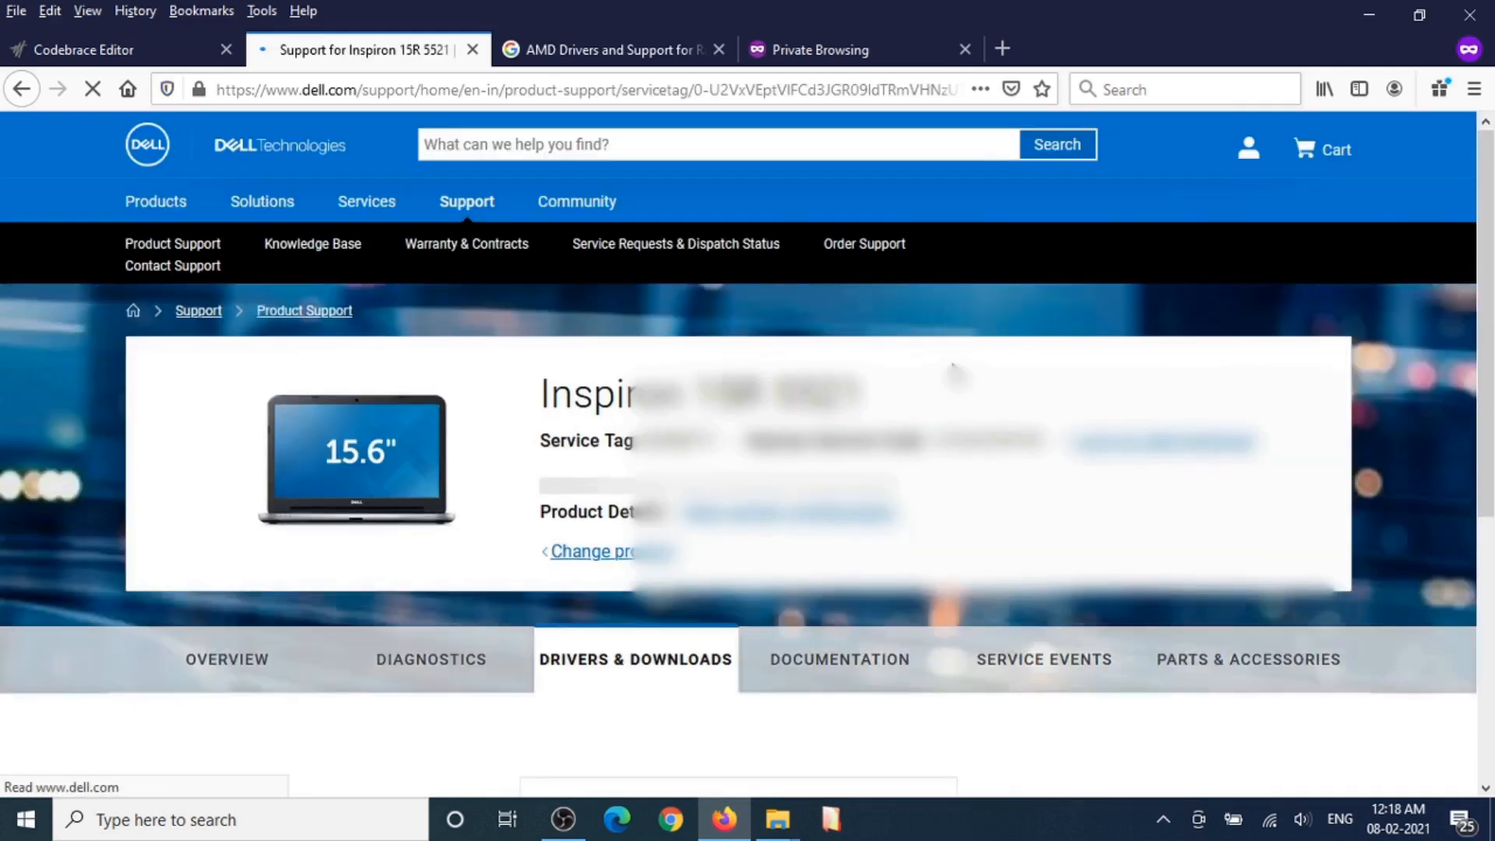
Step: Expand the manual driver search for the Inspiron 15R 5521 and set the operating system to Windows 10, 64-bit
drag(1493, 154, 1465, 445)
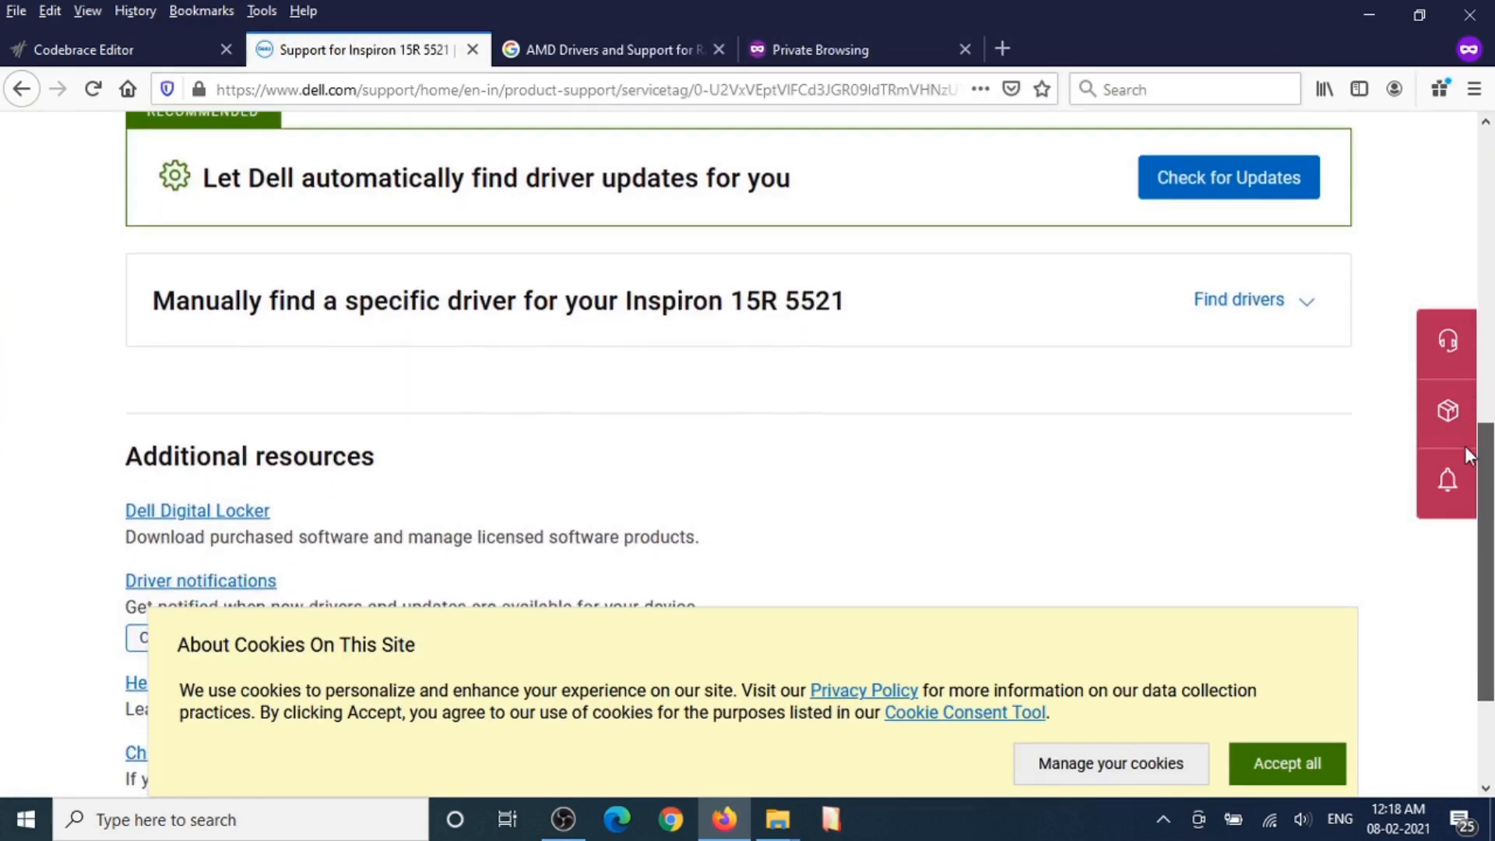
click(1224, 302)
click(1165, 399)
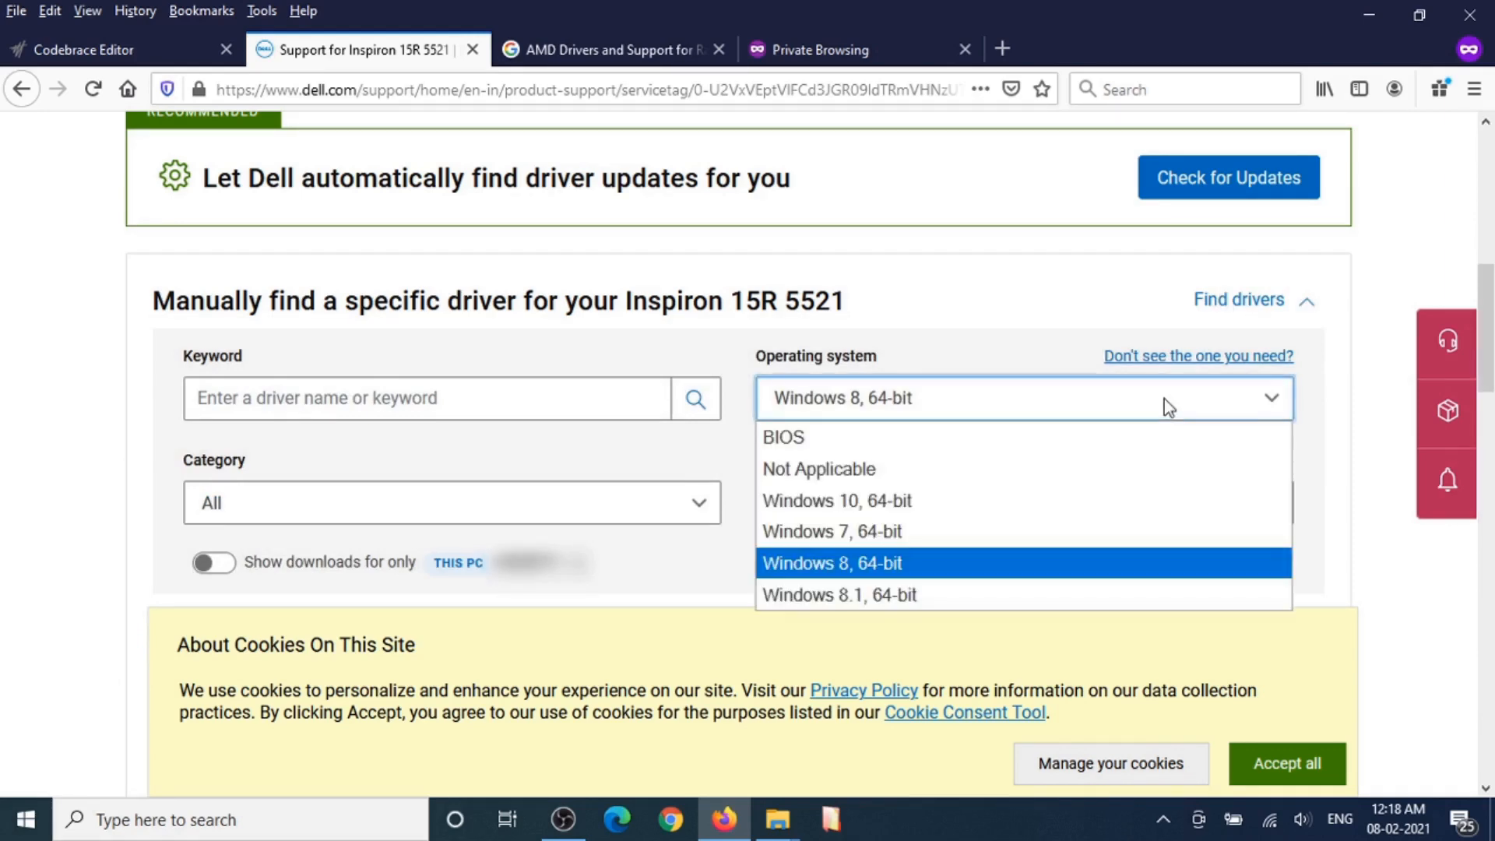
click(890, 508)
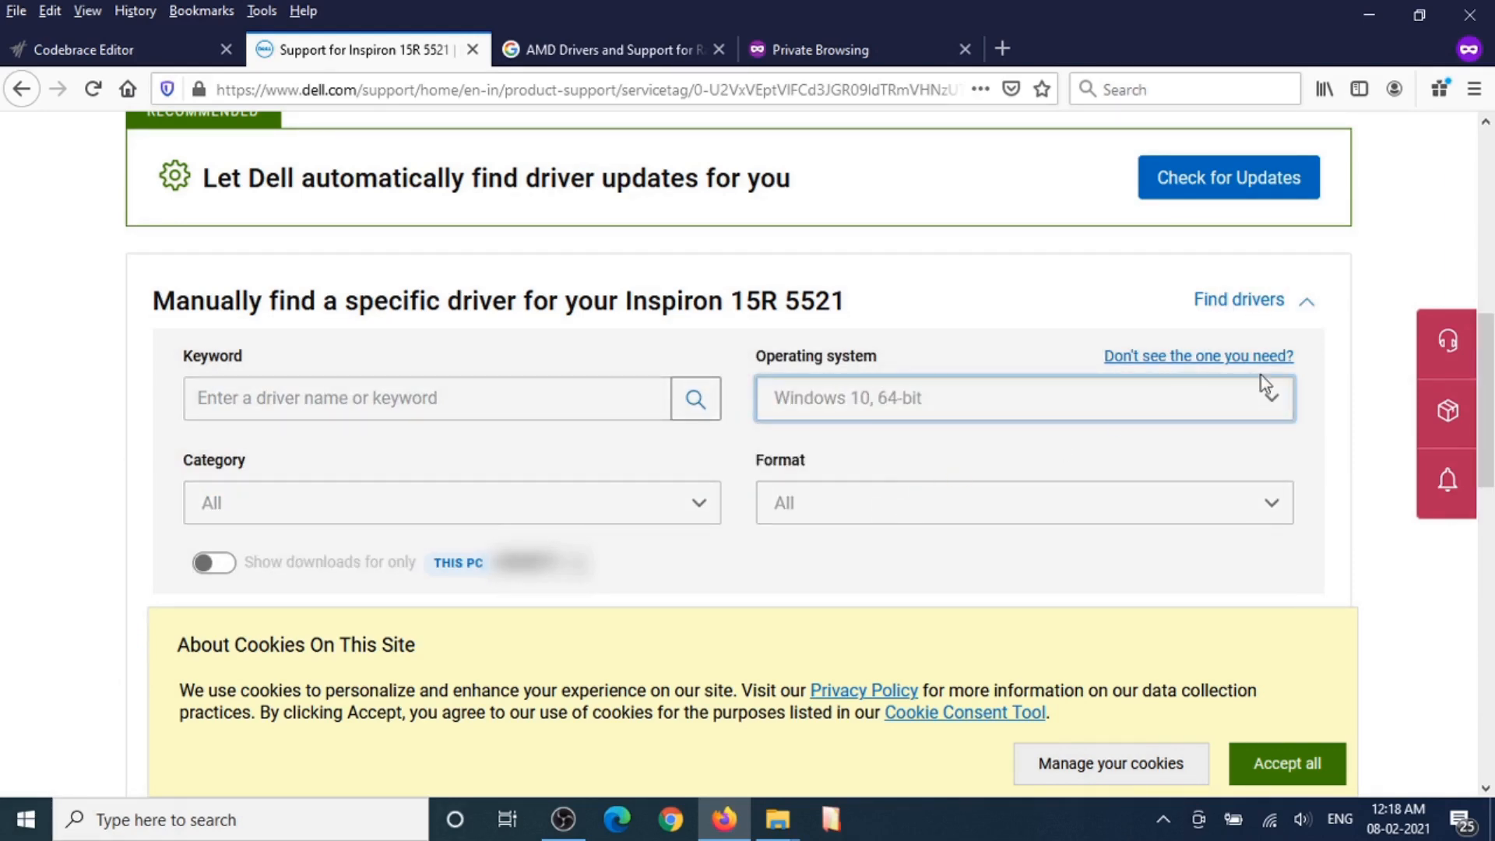
Step: Add the System BIOS, AMD Radeon HD Graphics Driver and Intel HD Graphics 4000 Driver to the download list
scroll(333, 262, down, 8)
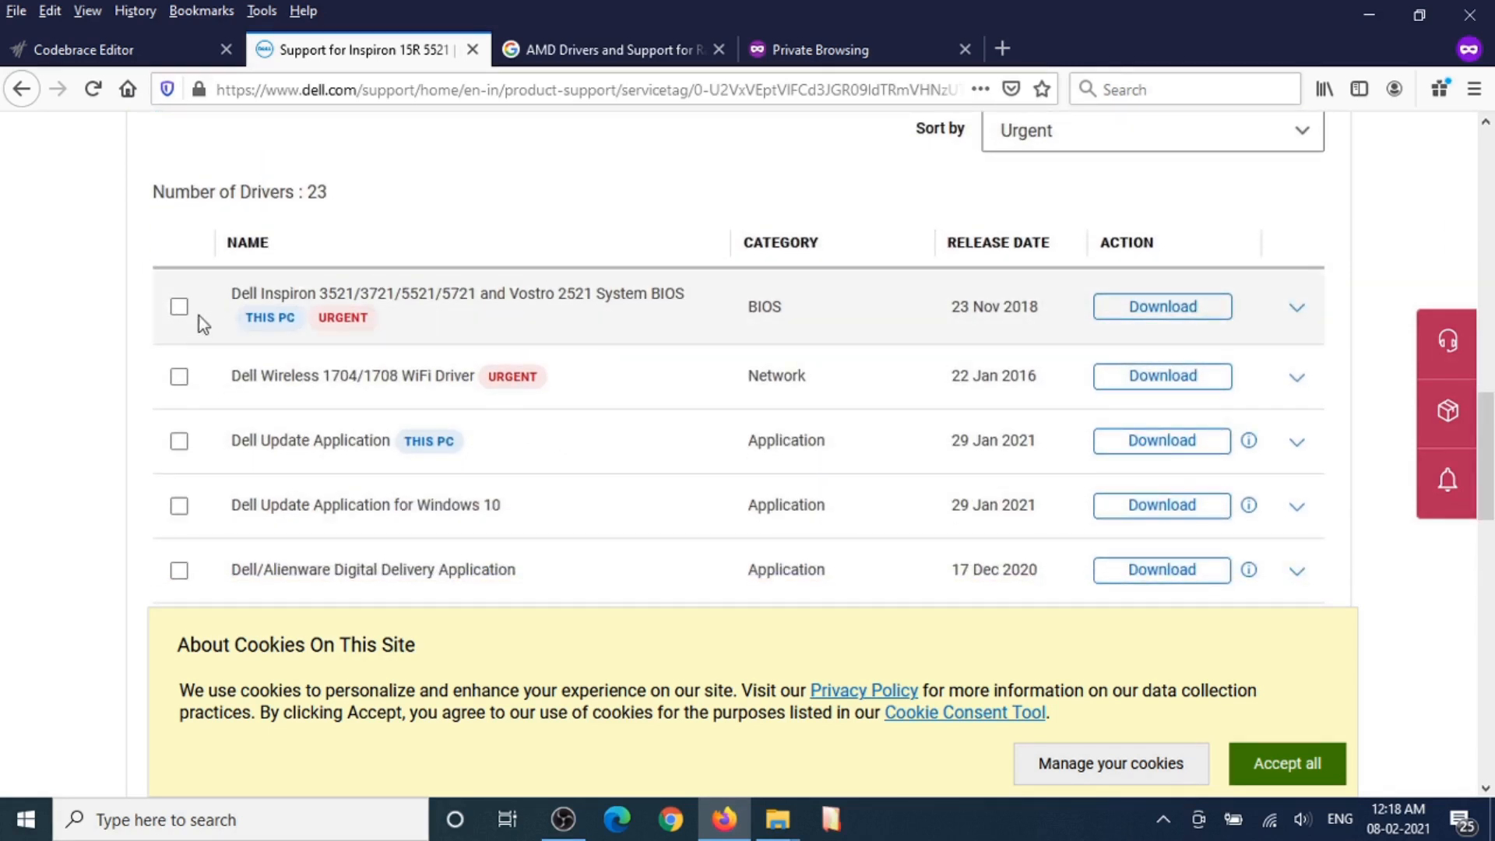
click(179, 308)
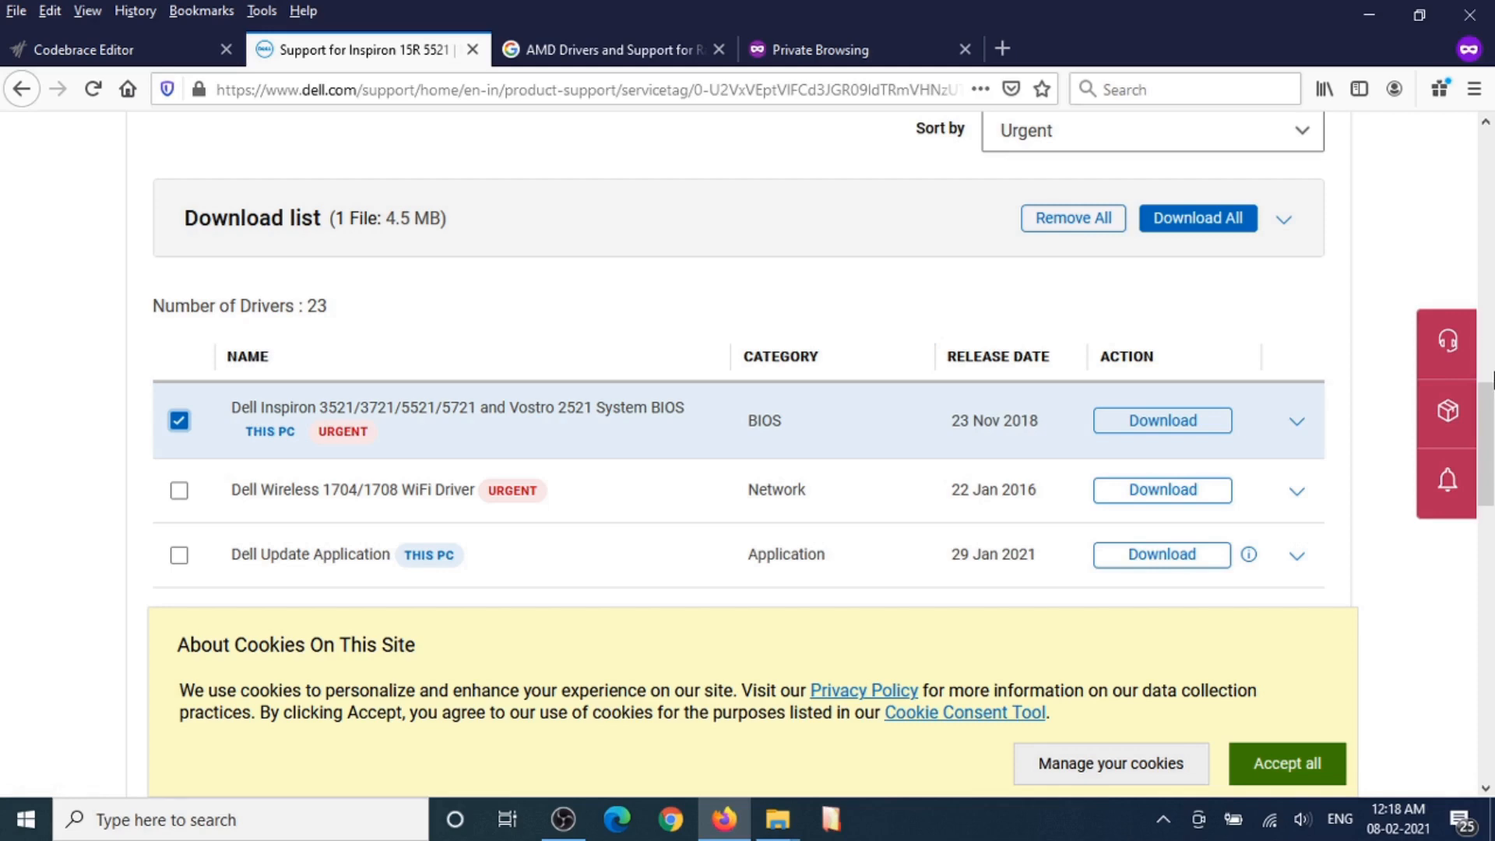
drag(1492, 380, 1492, 576)
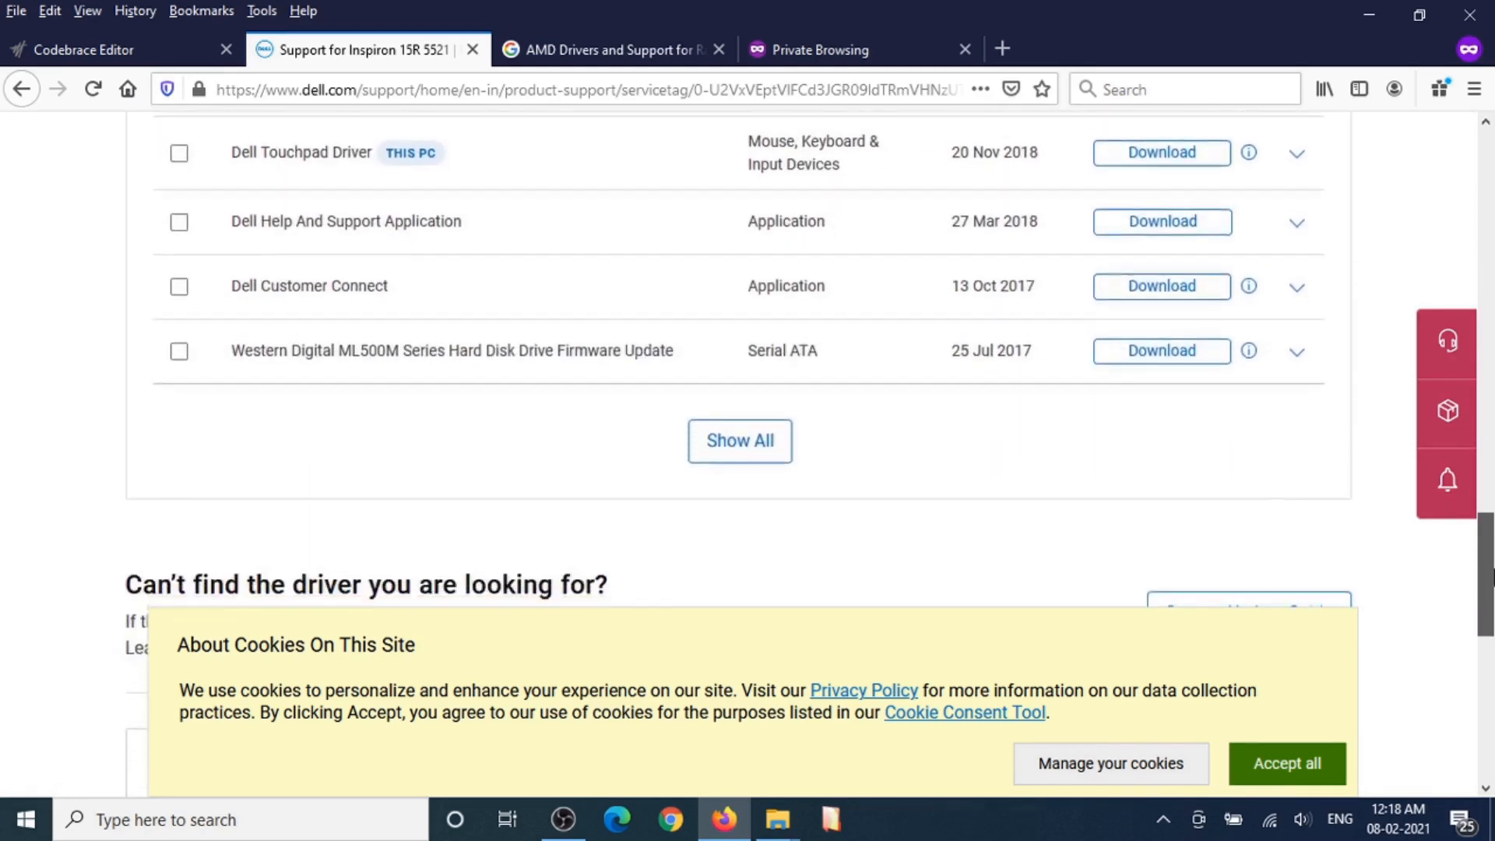
click(730, 437)
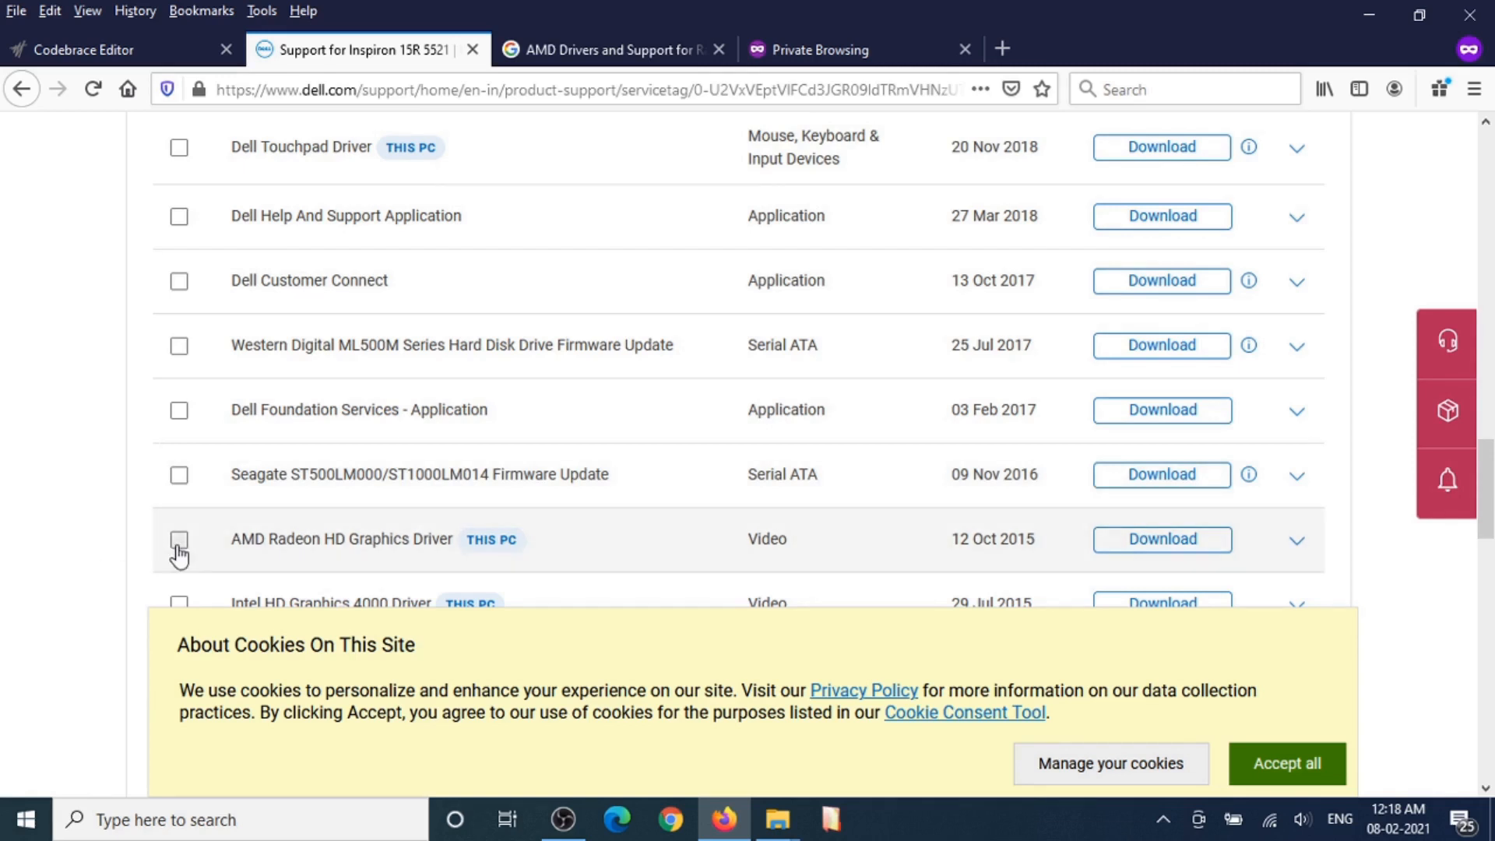
click(180, 601)
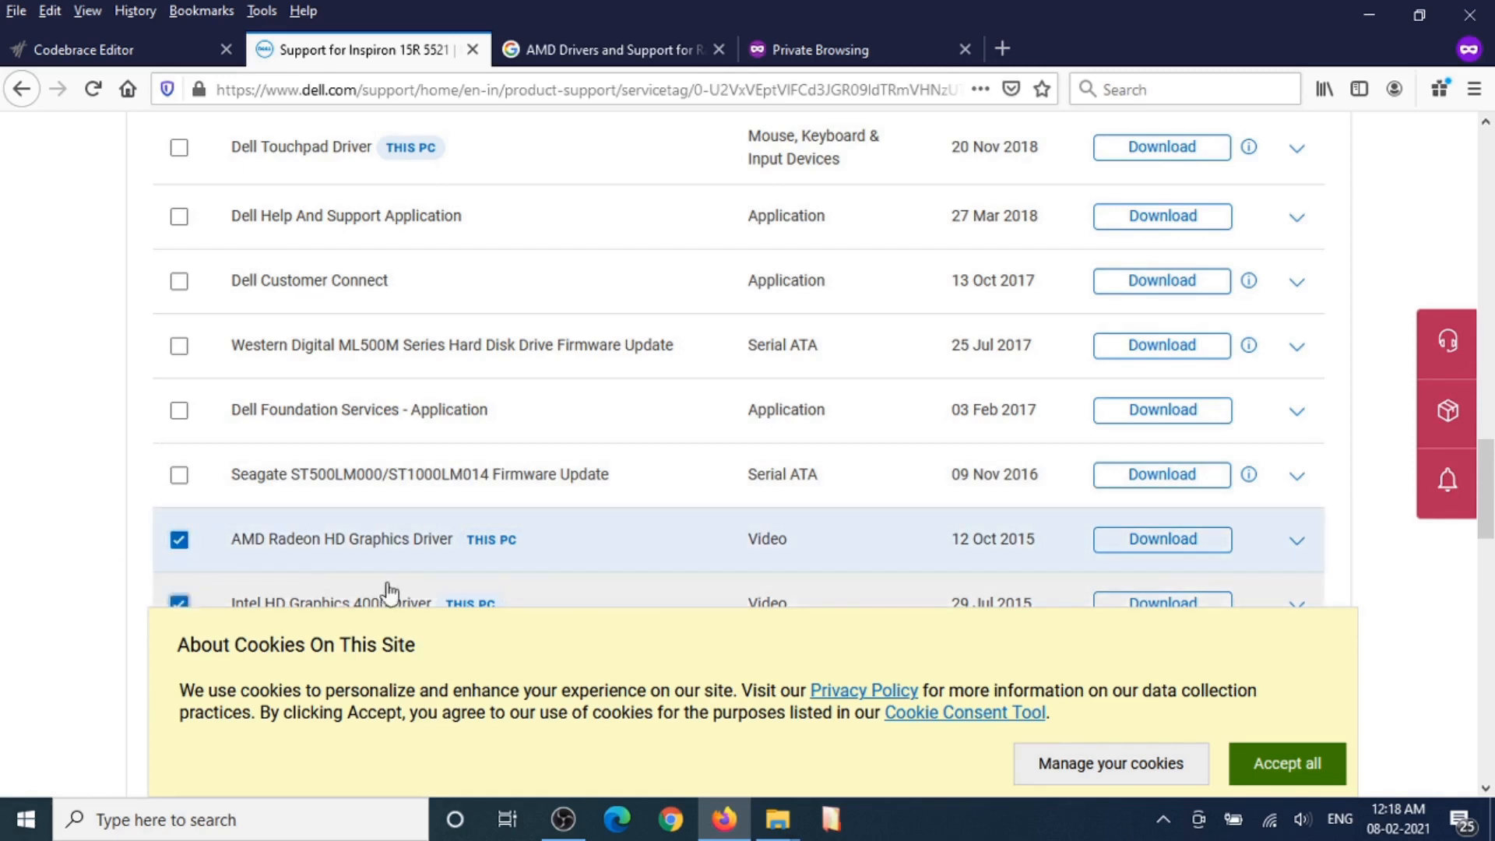
click(1491, 566)
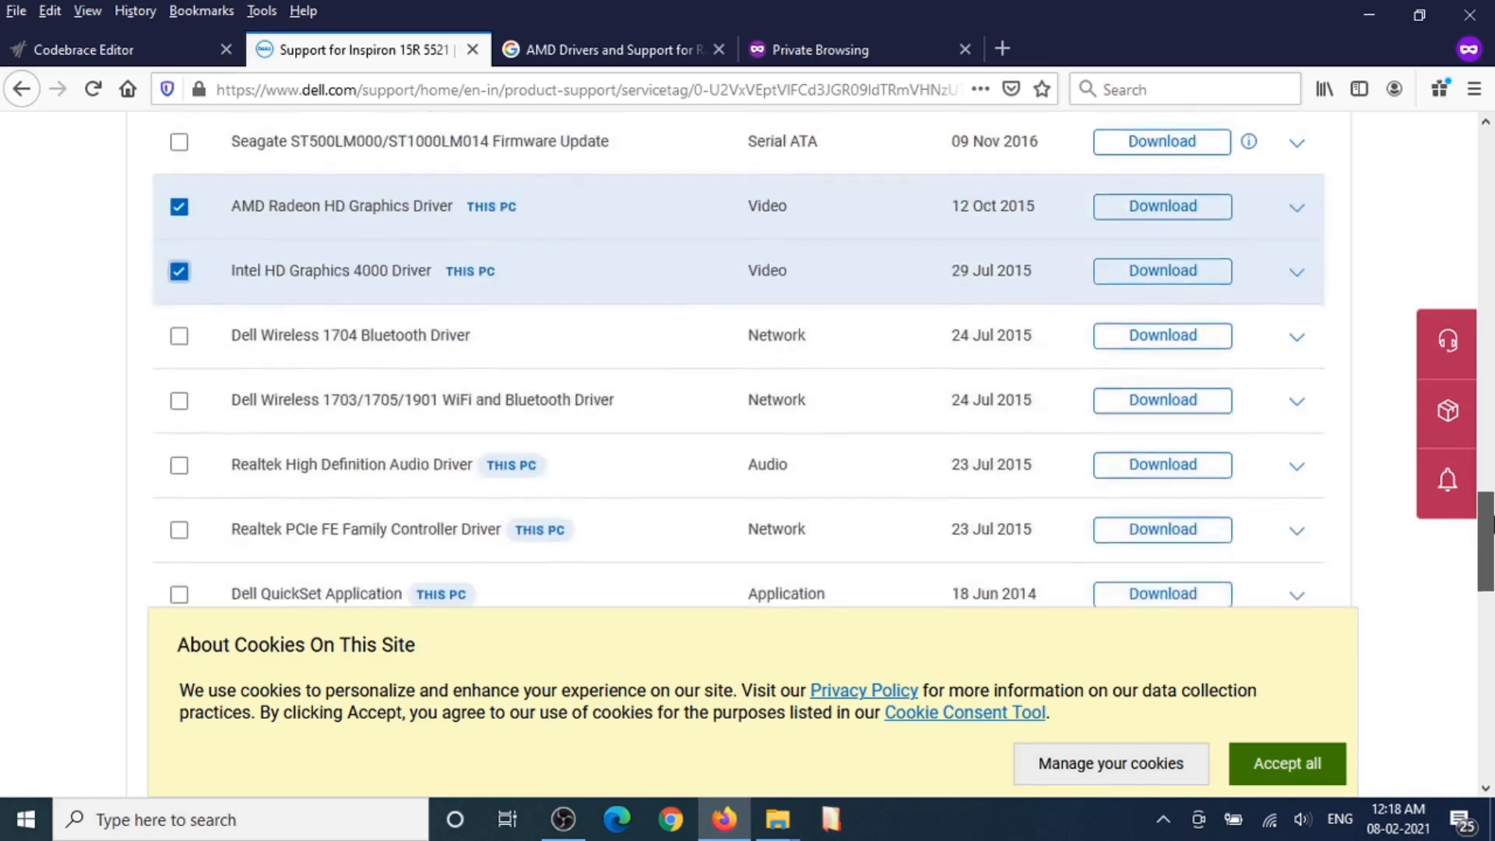
drag(1492, 565, 1492, 338)
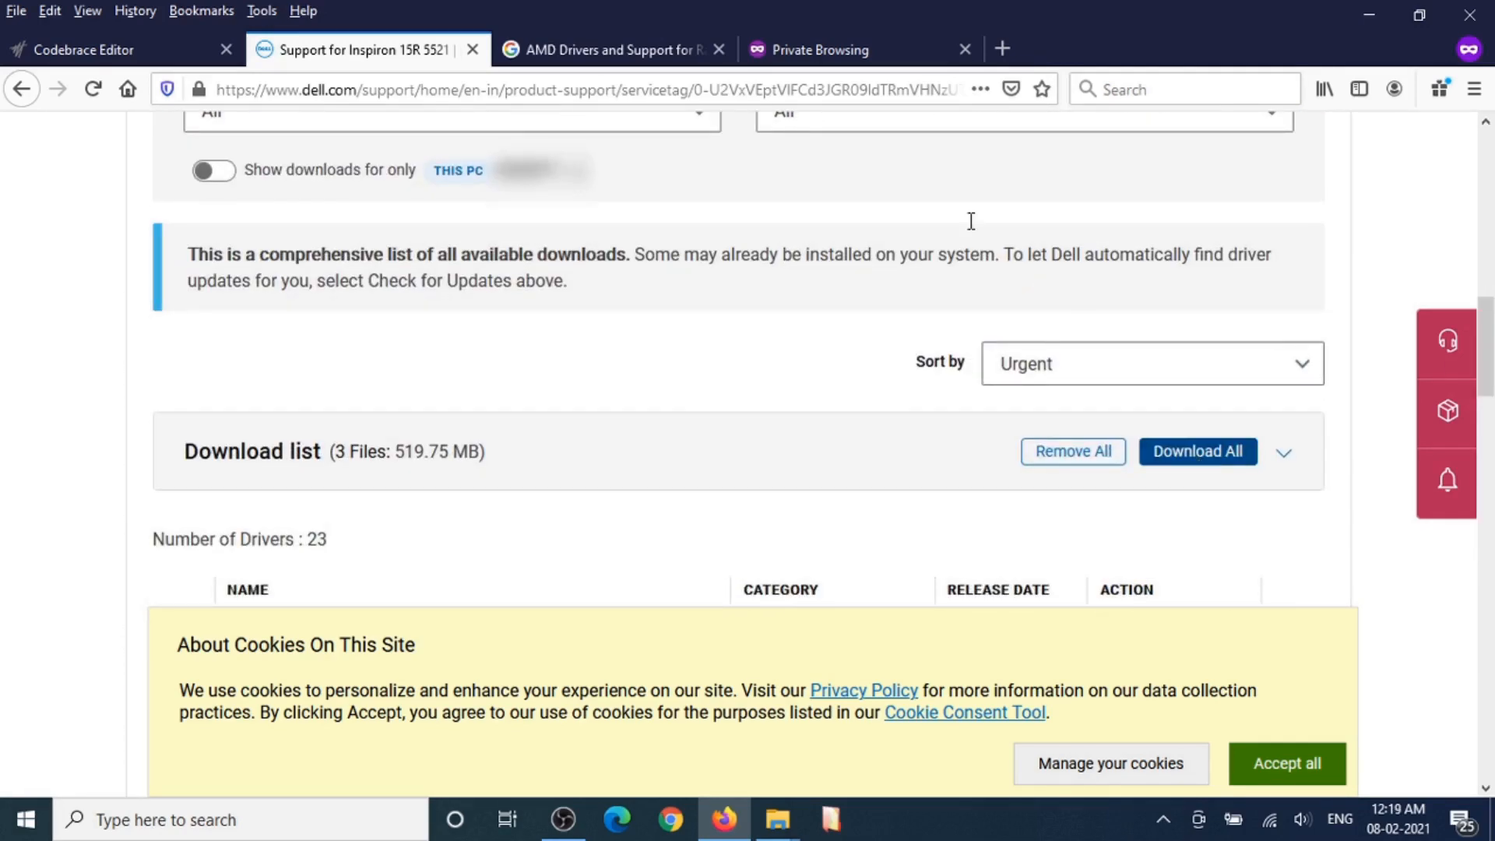
Step: Close the Dell support page, minimize the browser and open the dell_AMD_display_driver folder in Downloads
click(472, 49)
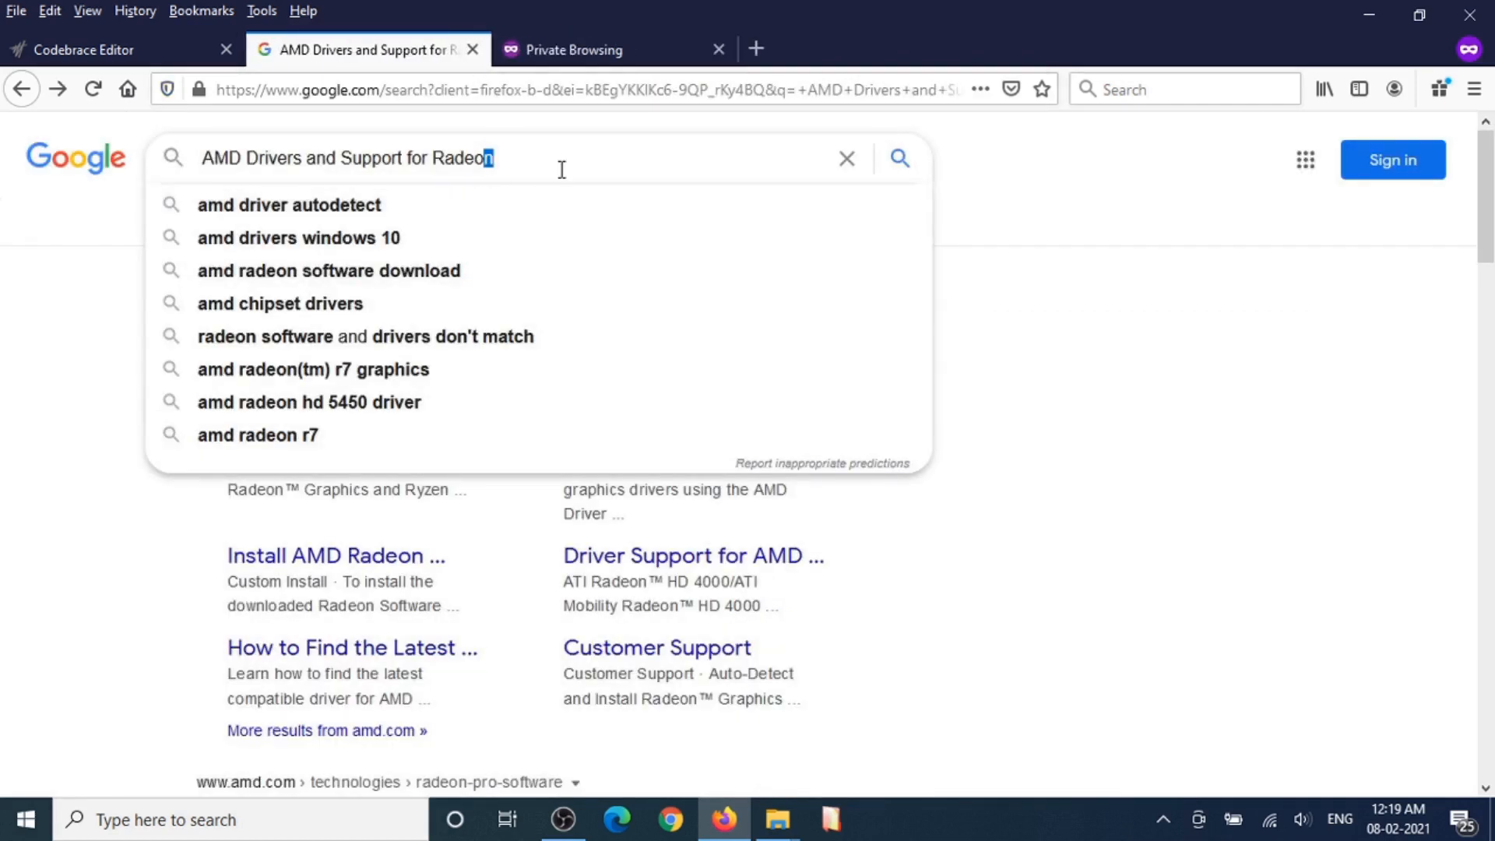
click(1368, 14)
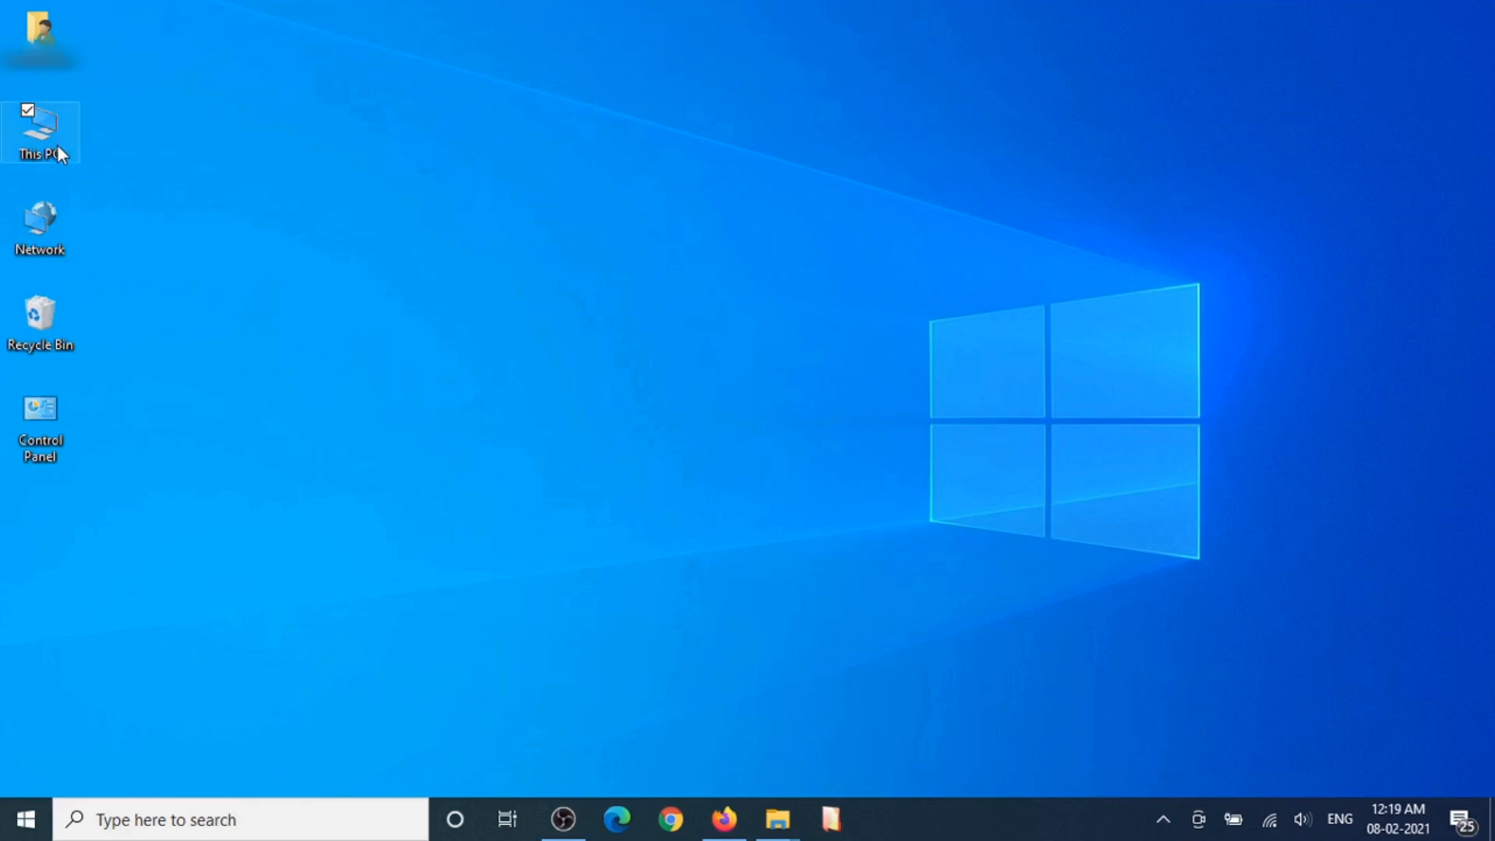
double_click(40, 134)
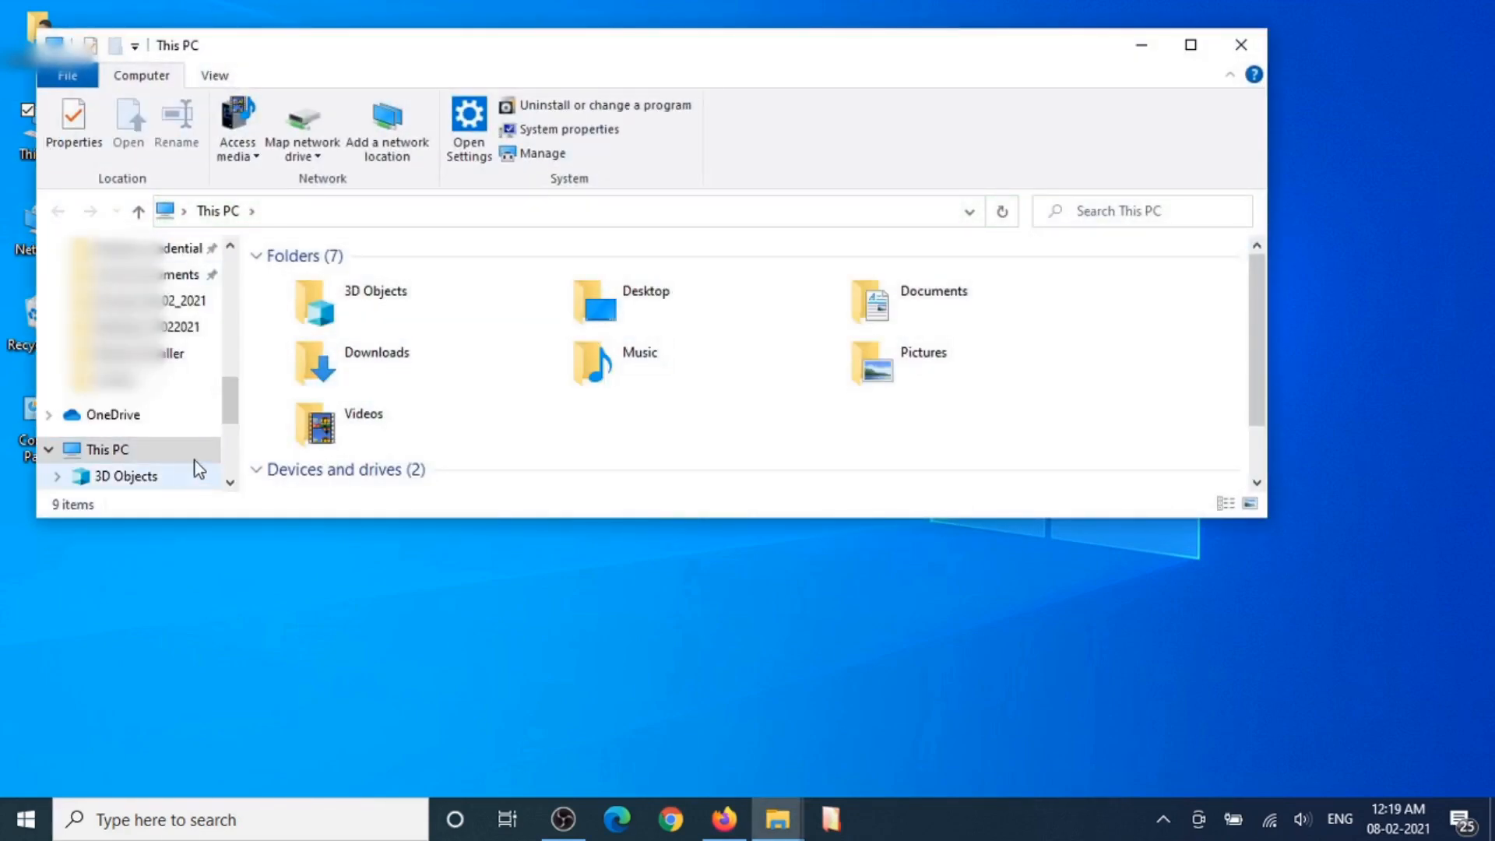
click(348, 364)
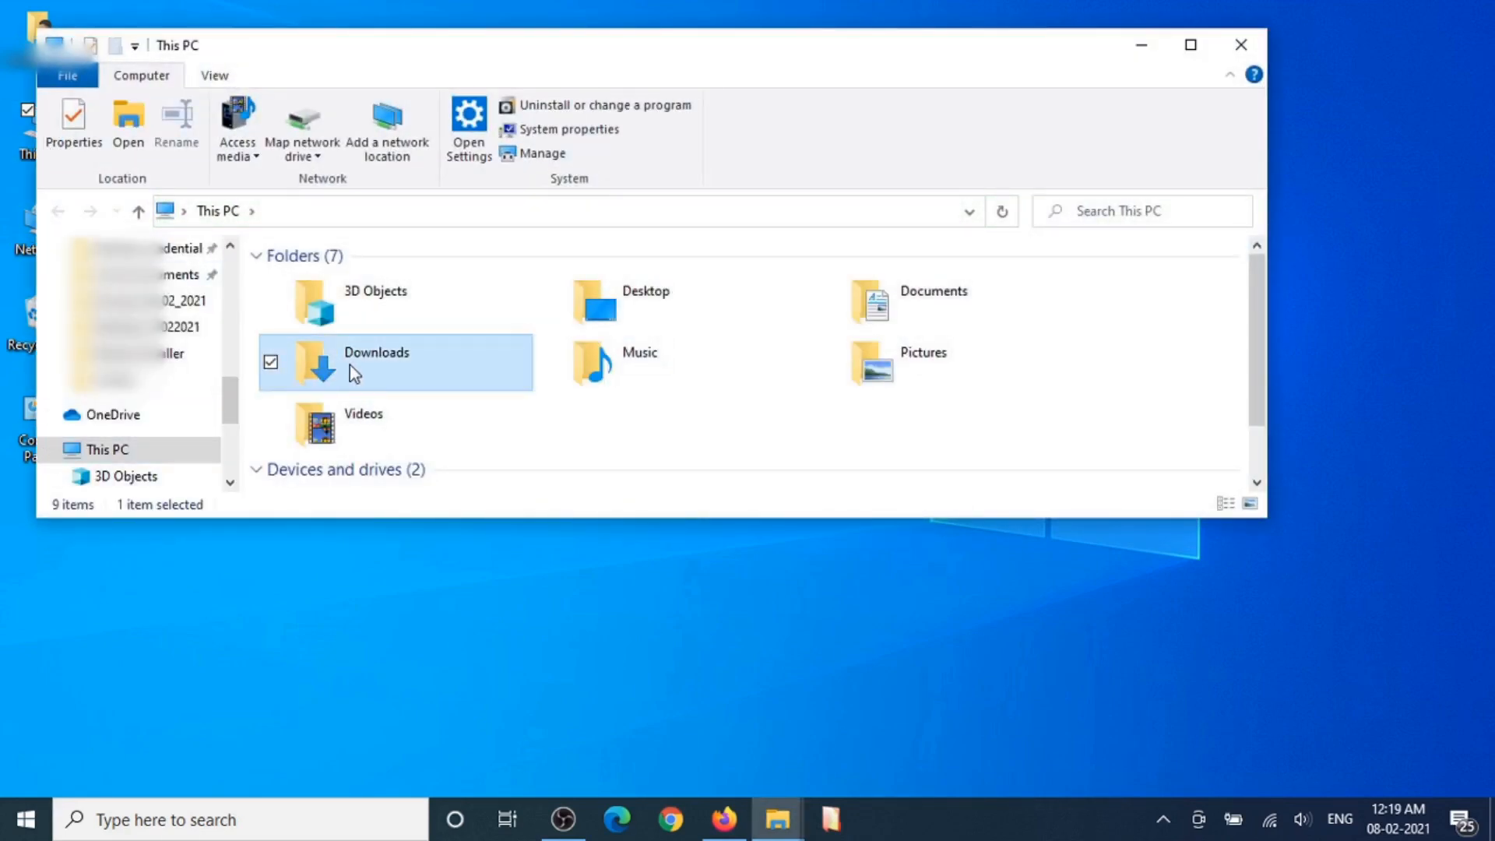
double_click(349, 364)
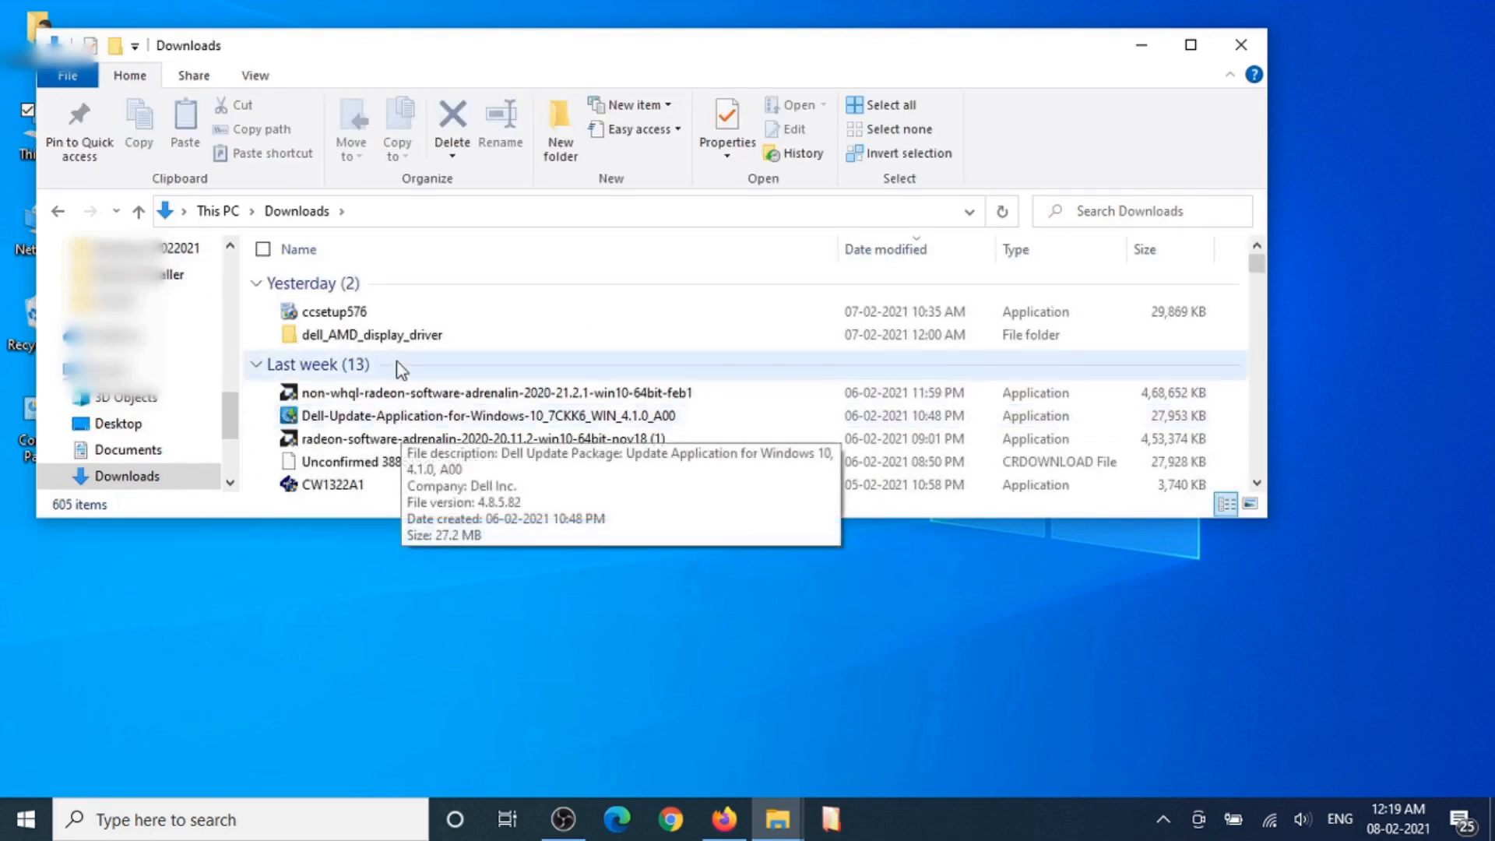
double_click(390, 335)
Step: Run the Dell video driver package as administrator and choose to only extract its contents
right_click(360, 281)
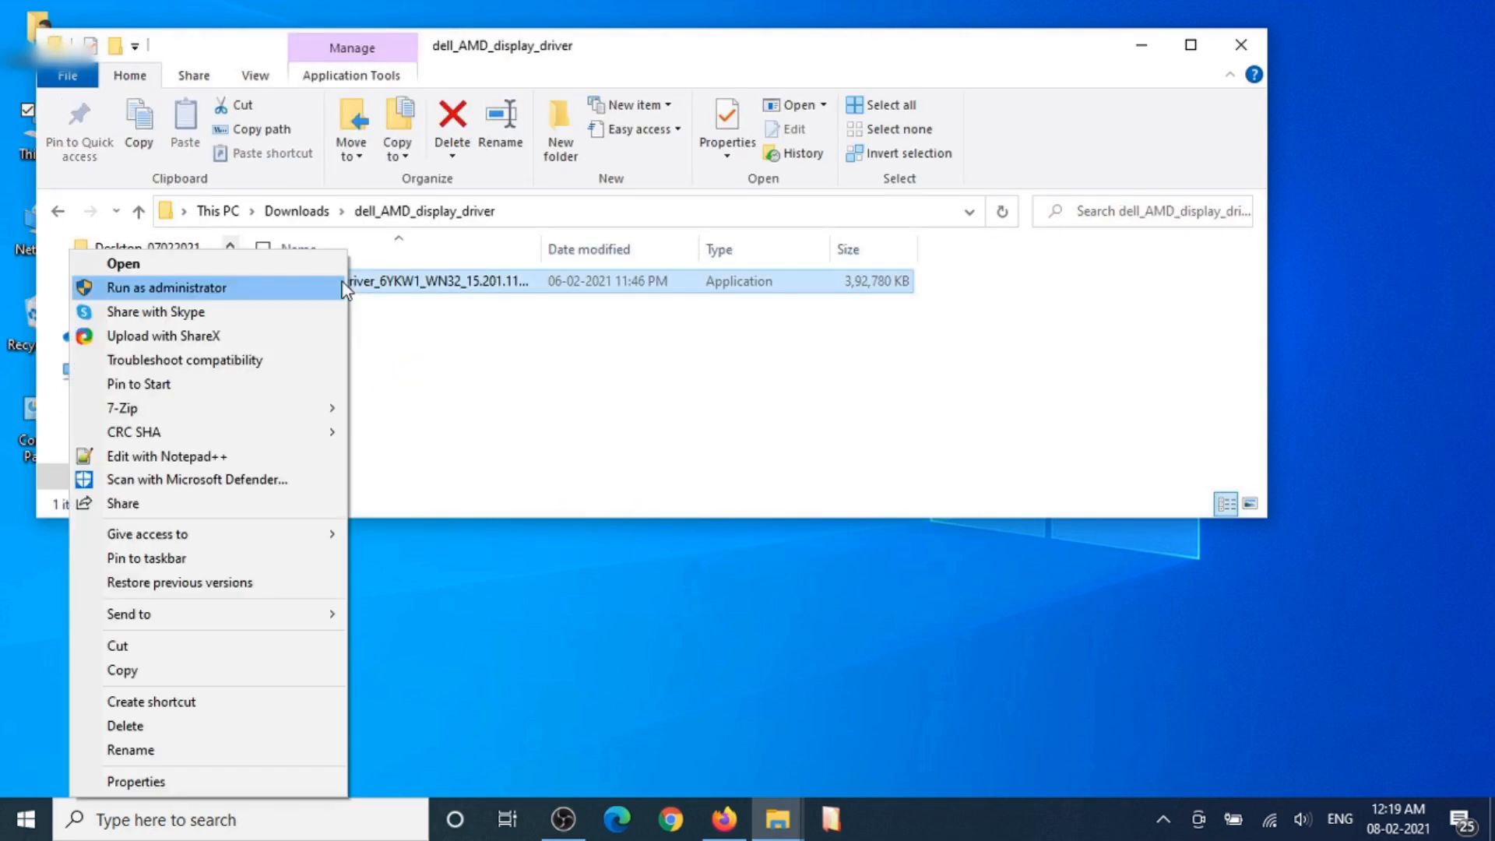
click(220, 289)
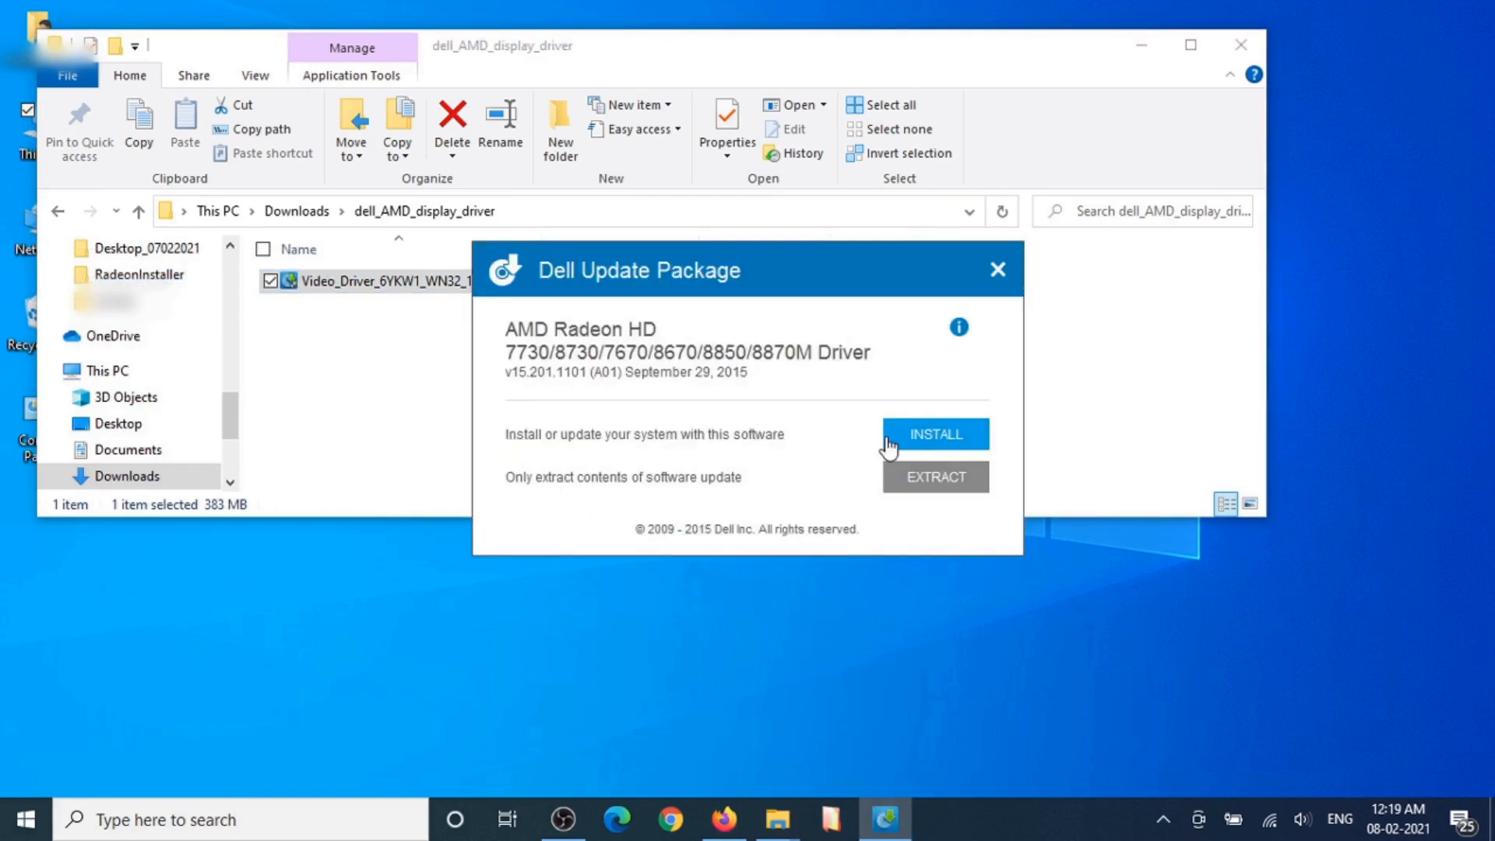
click(942, 495)
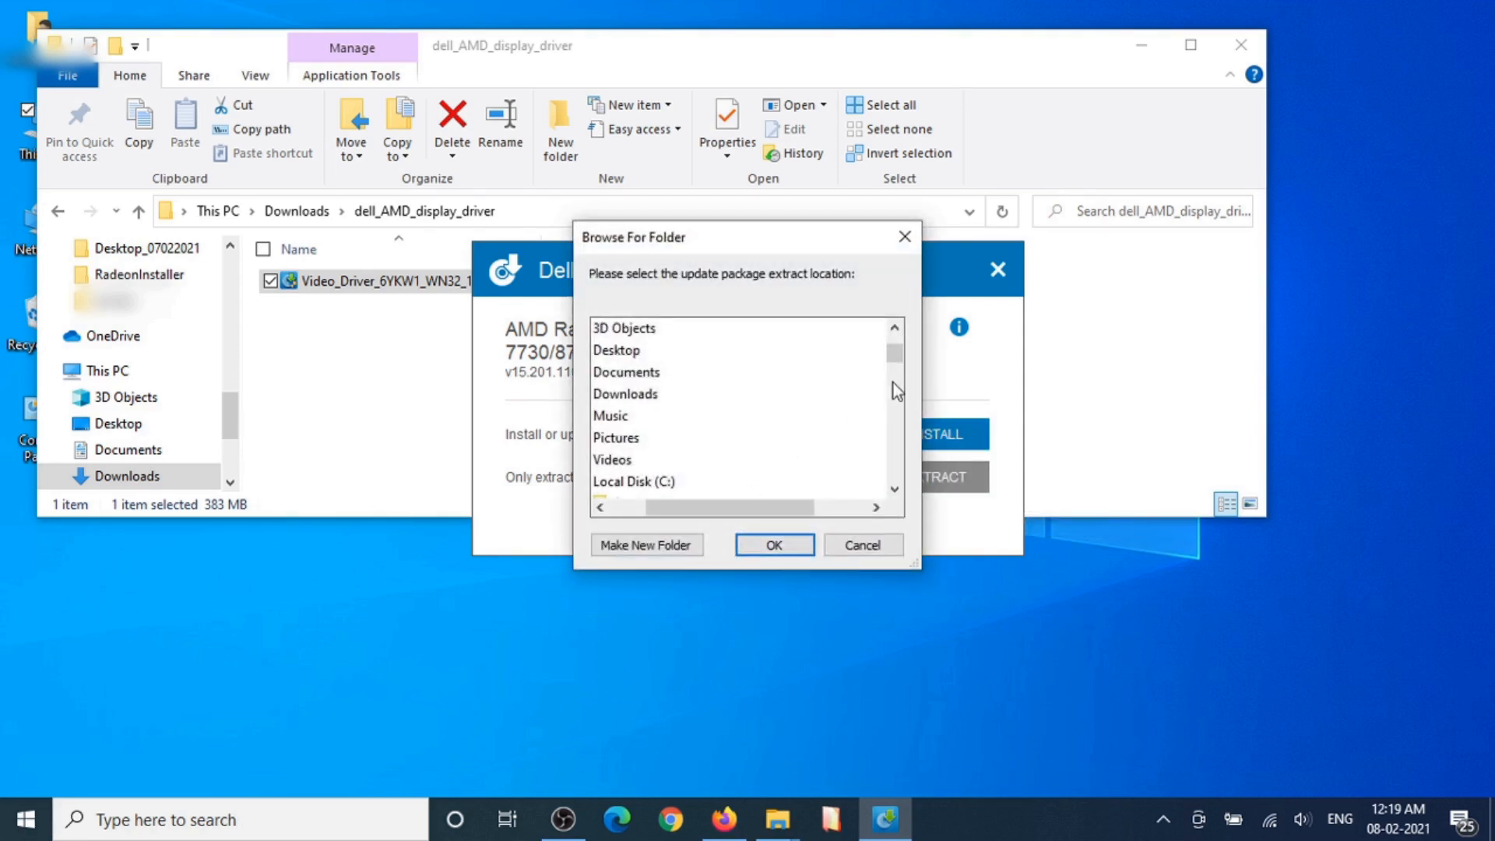
Step: Extract the driver package into a new Desktop folder named Dell_Display, and move the Explorer window clear of the desktop icons
click(659, 359)
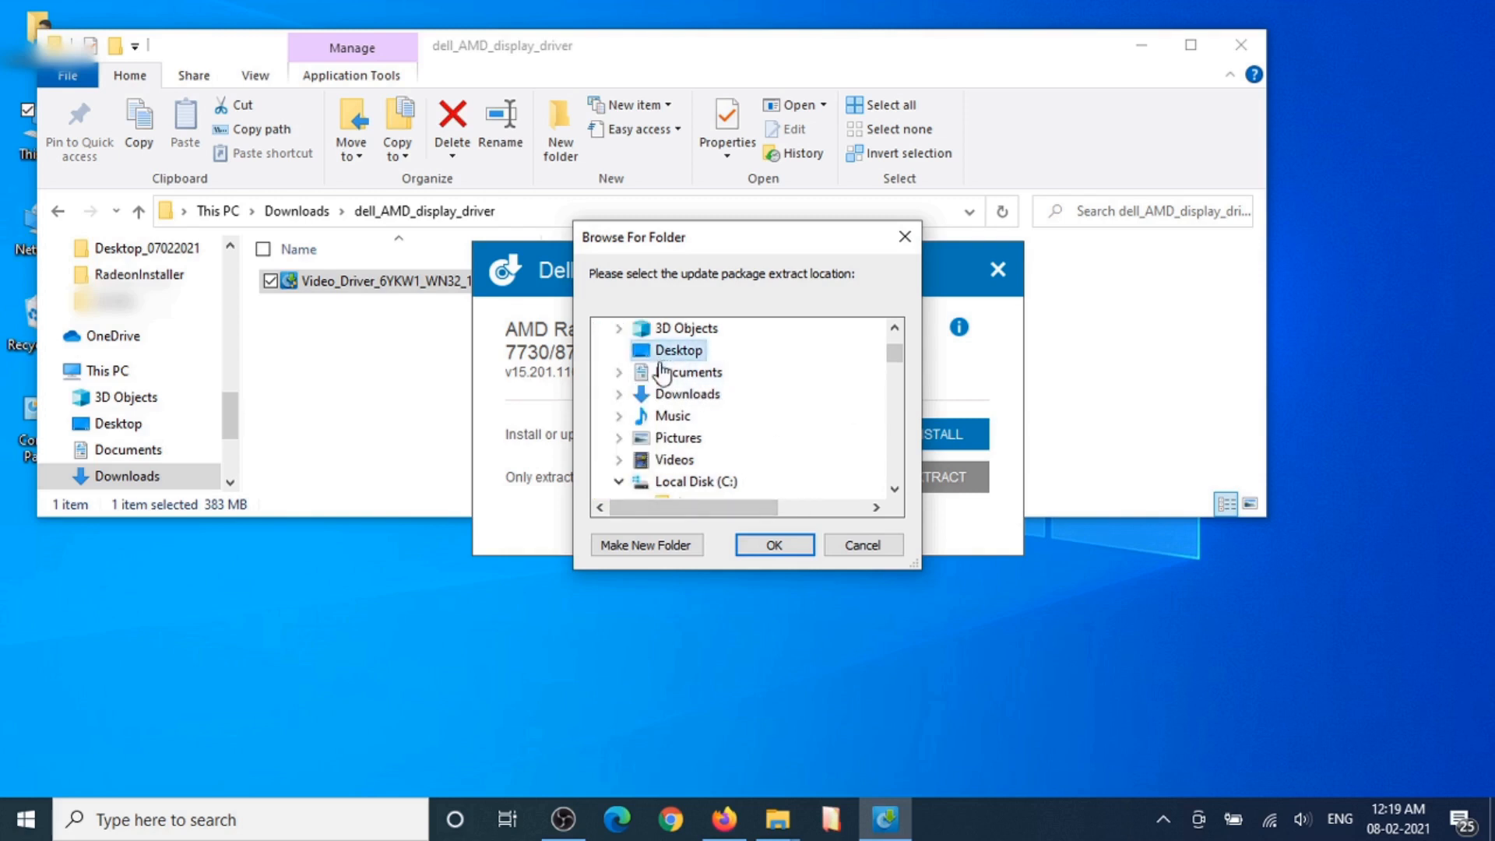
click(648, 543)
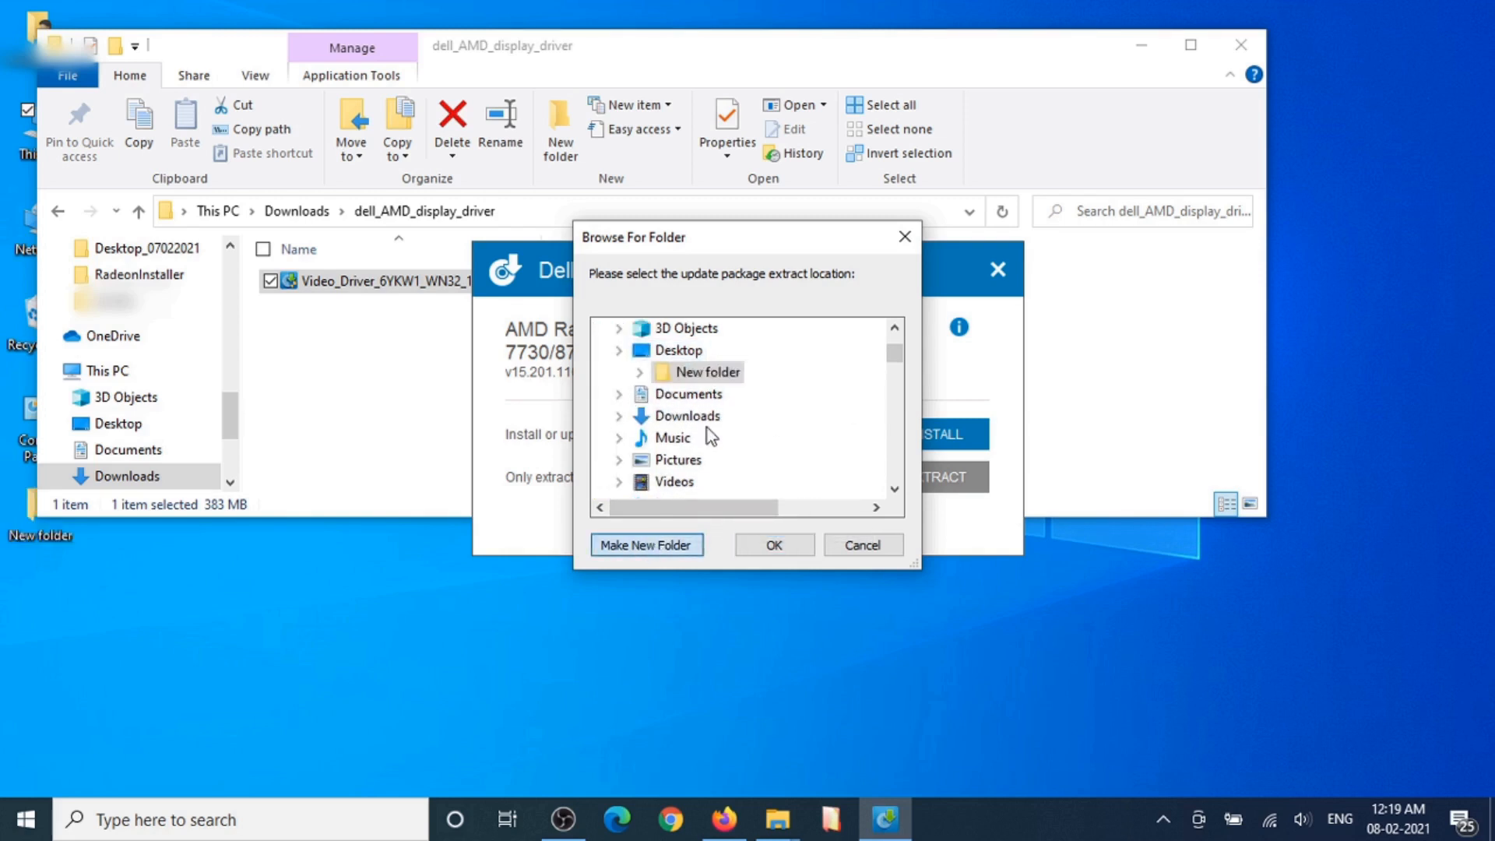
right_click(714, 381)
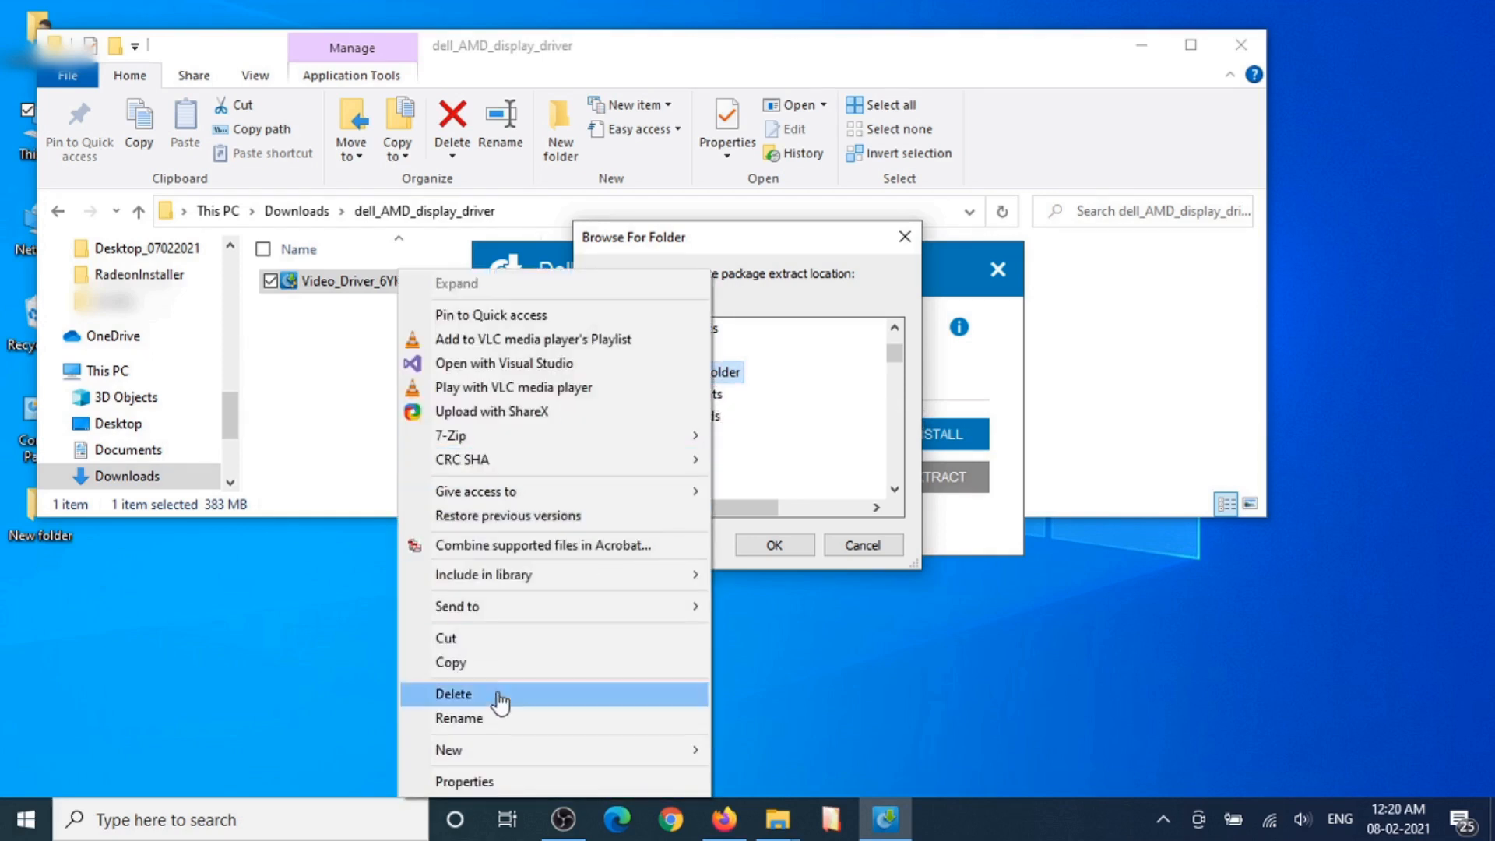
click(488, 720)
text(Dell)
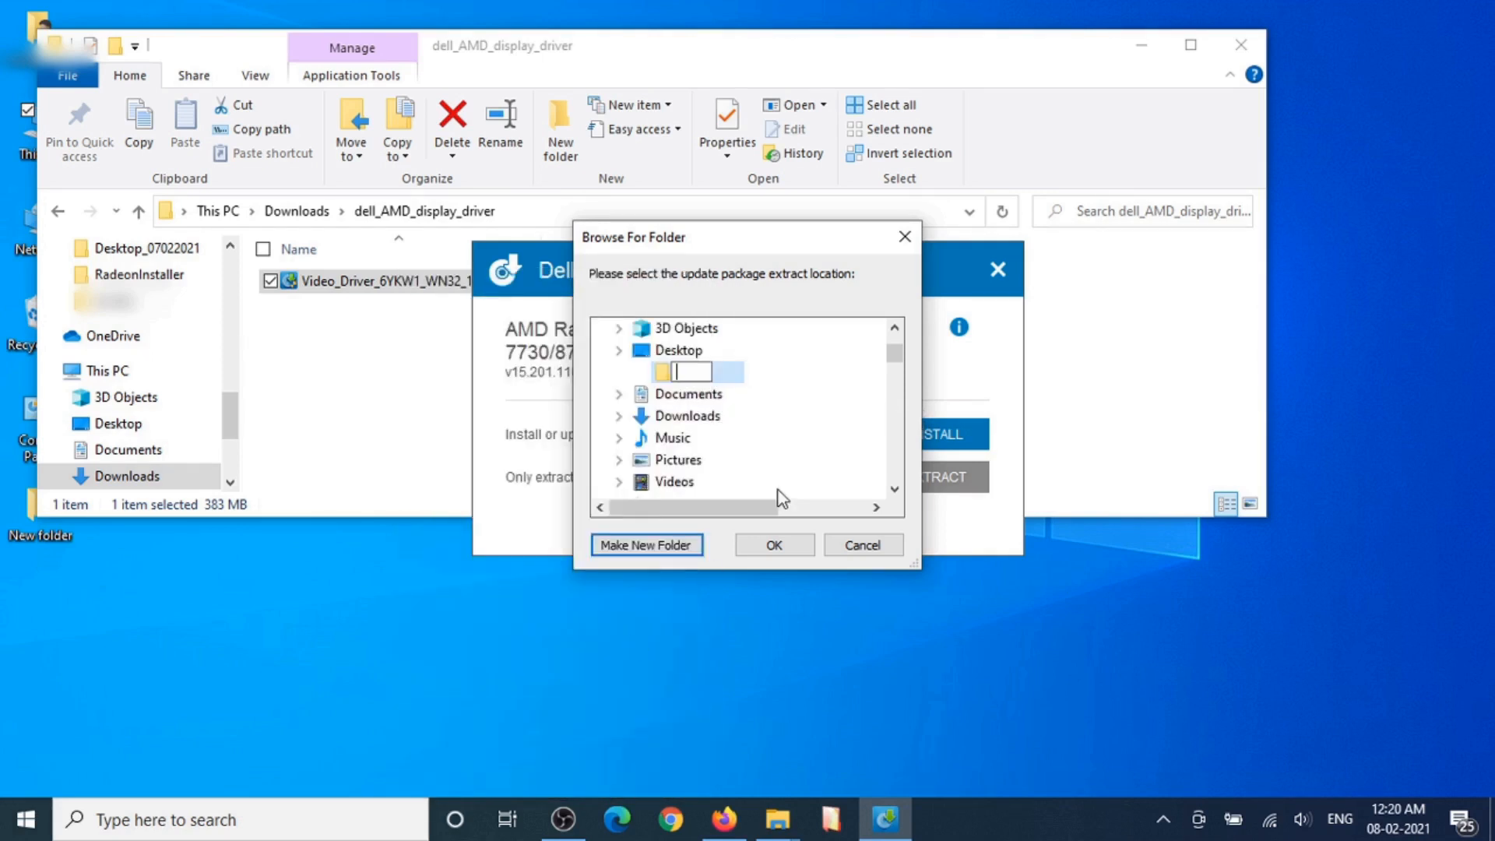
text(_Display)
click(663, 377)
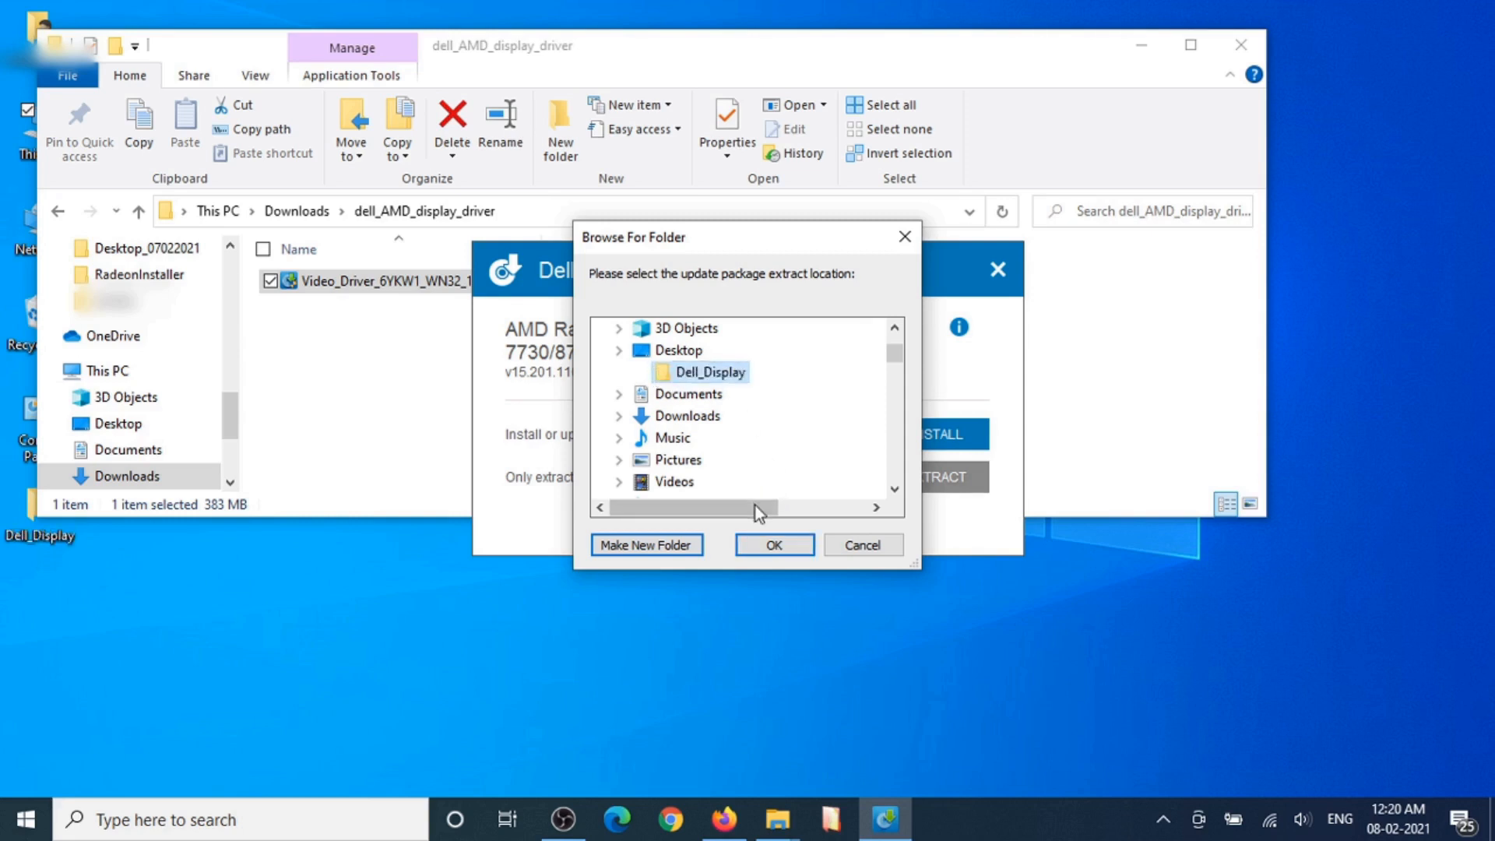
click(769, 546)
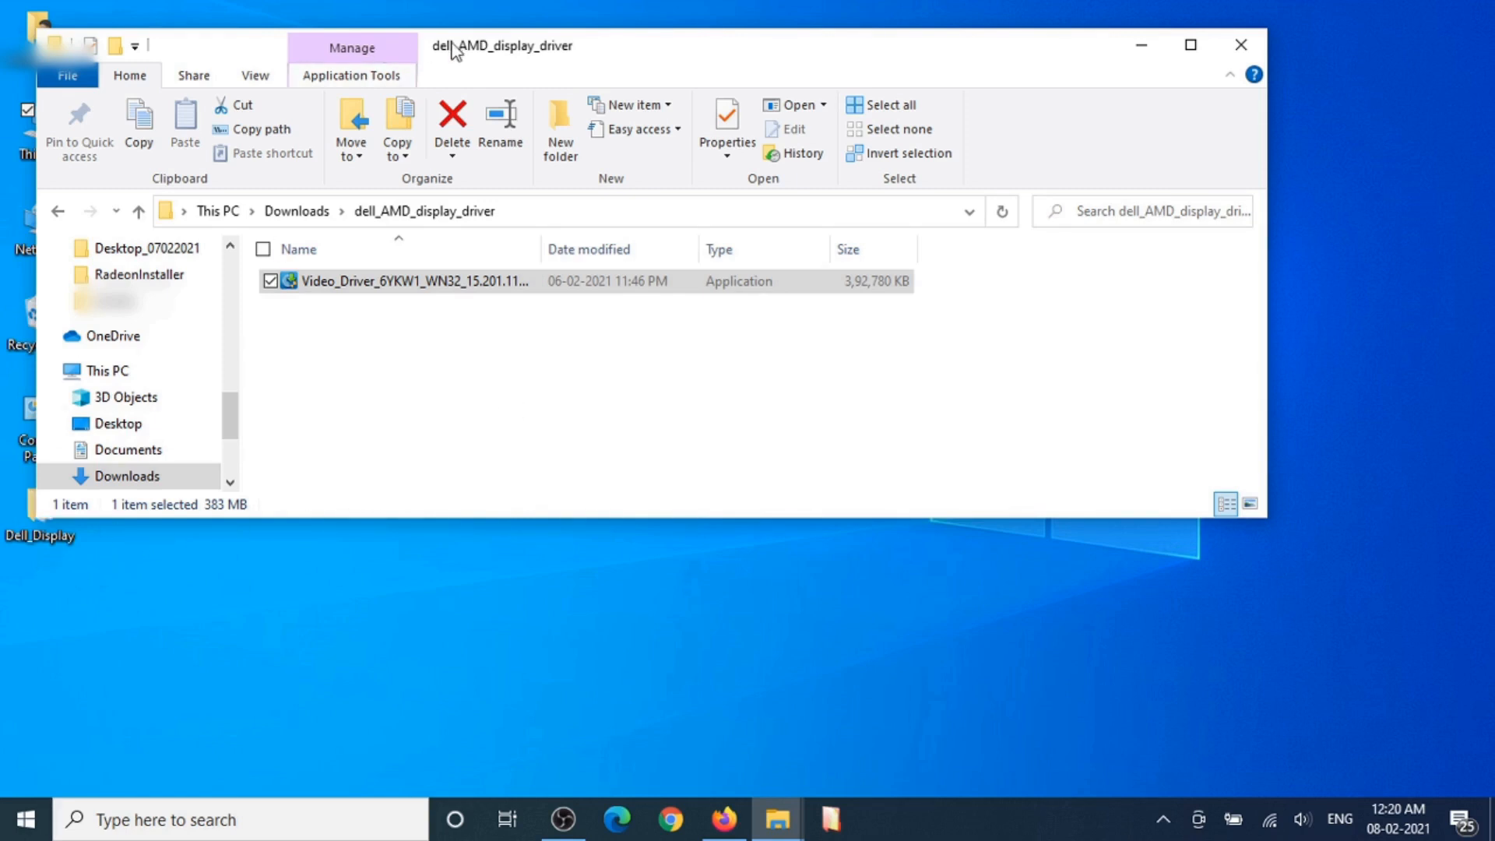
drag(460, 49, 630, 68)
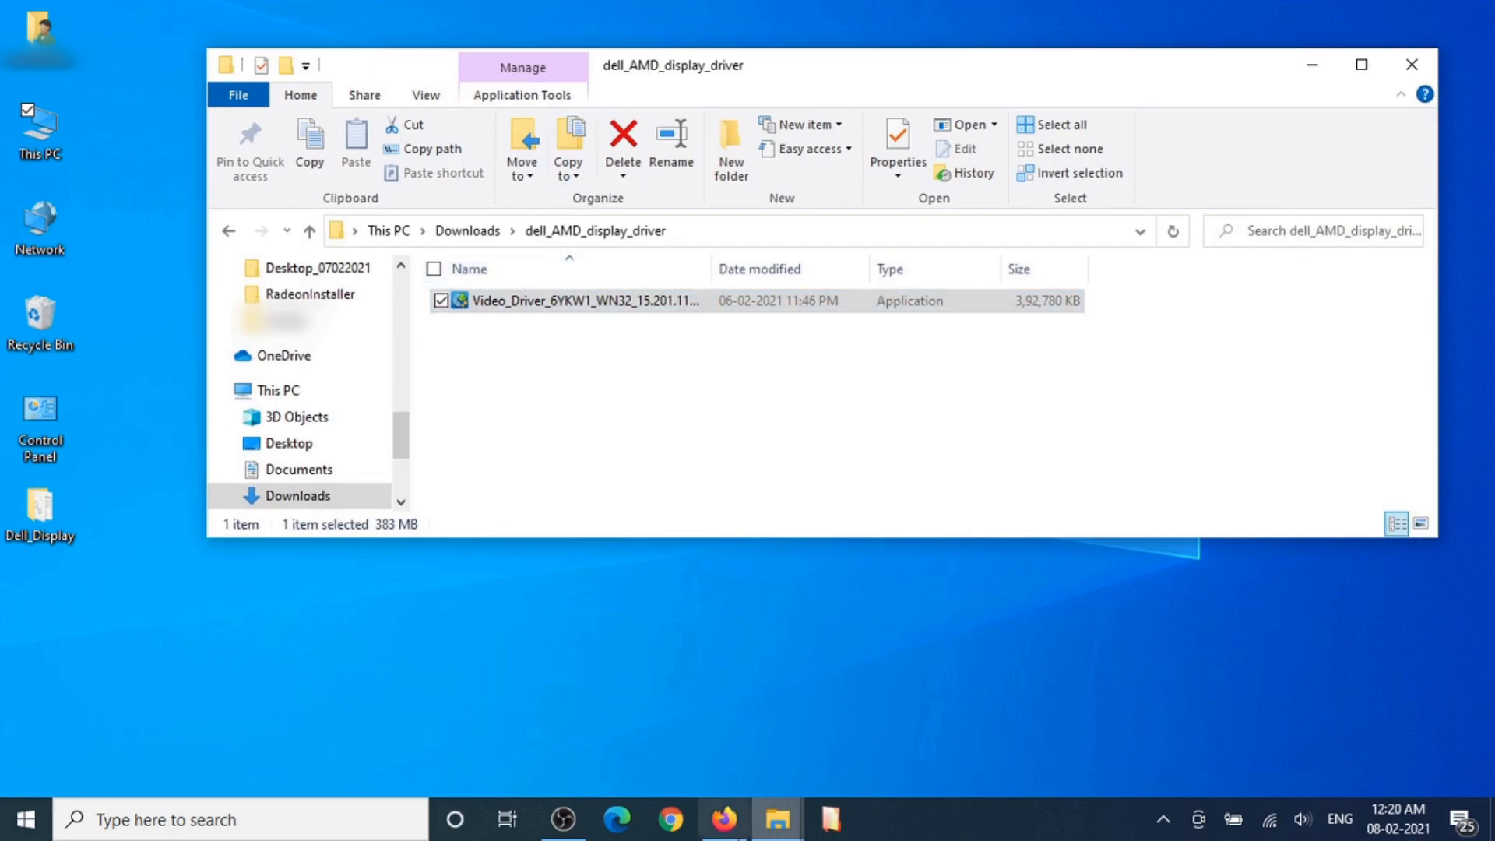
Step: Switch to Firefox and open AMD's Drivers and Support page at the auto-detect driver download section
click(724, 824)
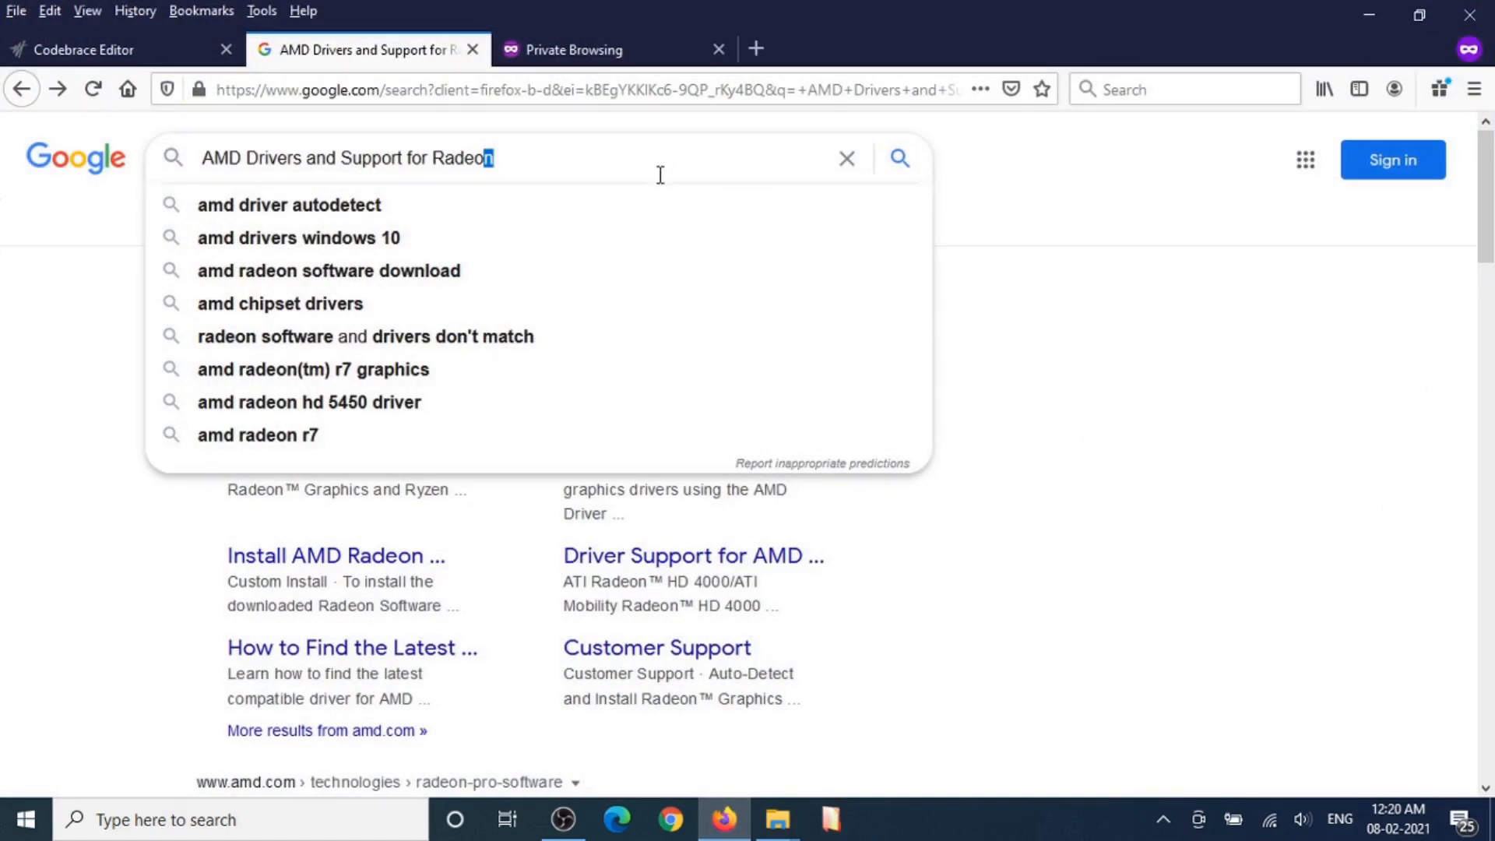
click(1177, 349)
click(353, 351)
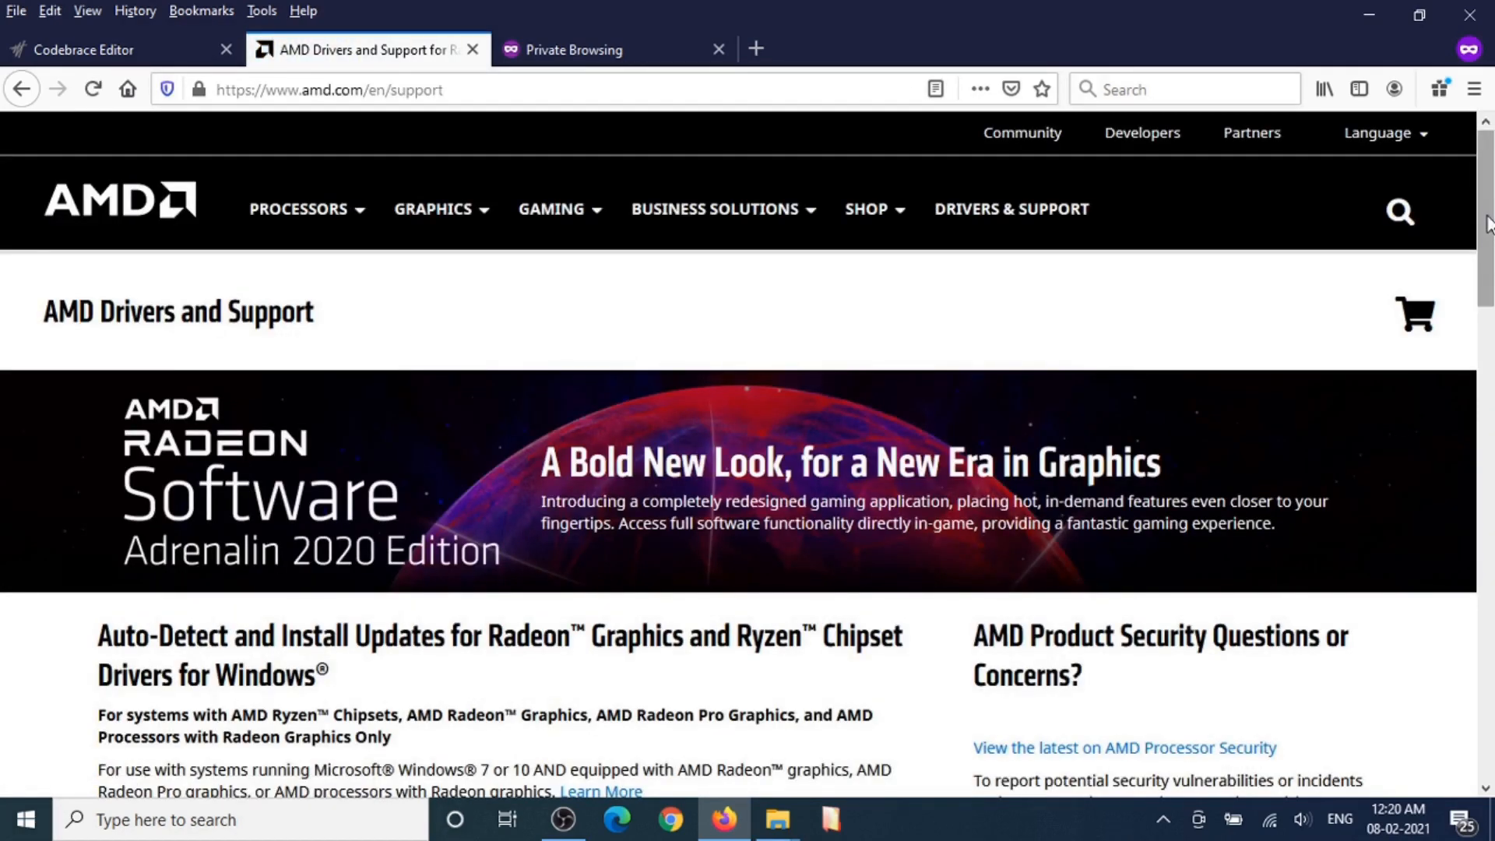
drag(1488, 214, 1488, 327)
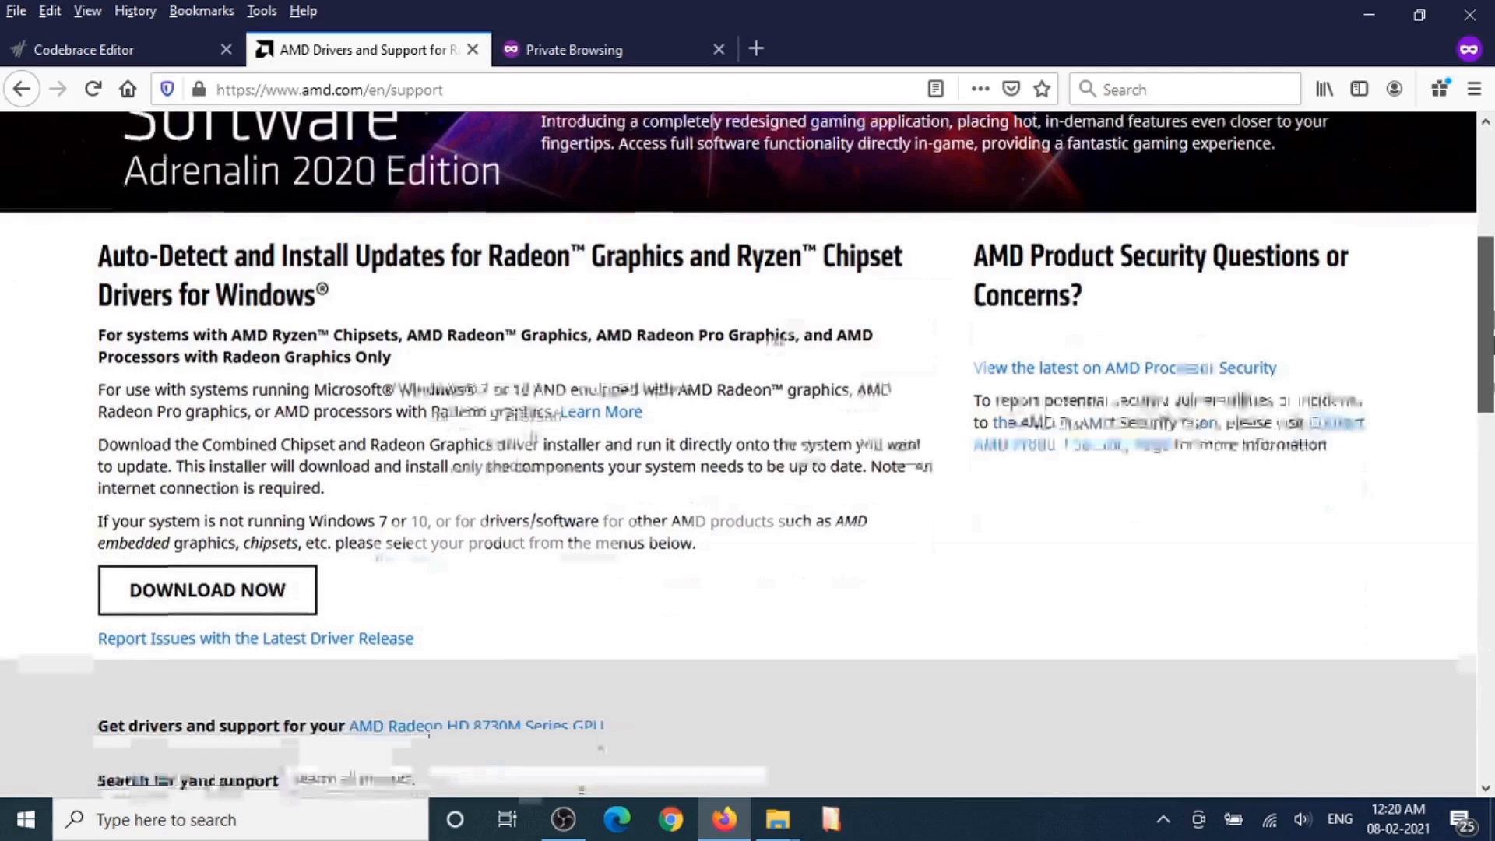
Step: Search AMD's product list for AMD Radeon HD 8730 and select AMD Radeon HD 8730M Series GPU, closing the Dell extraction dialog that interrupts
scroll(748, 389, down, 5)
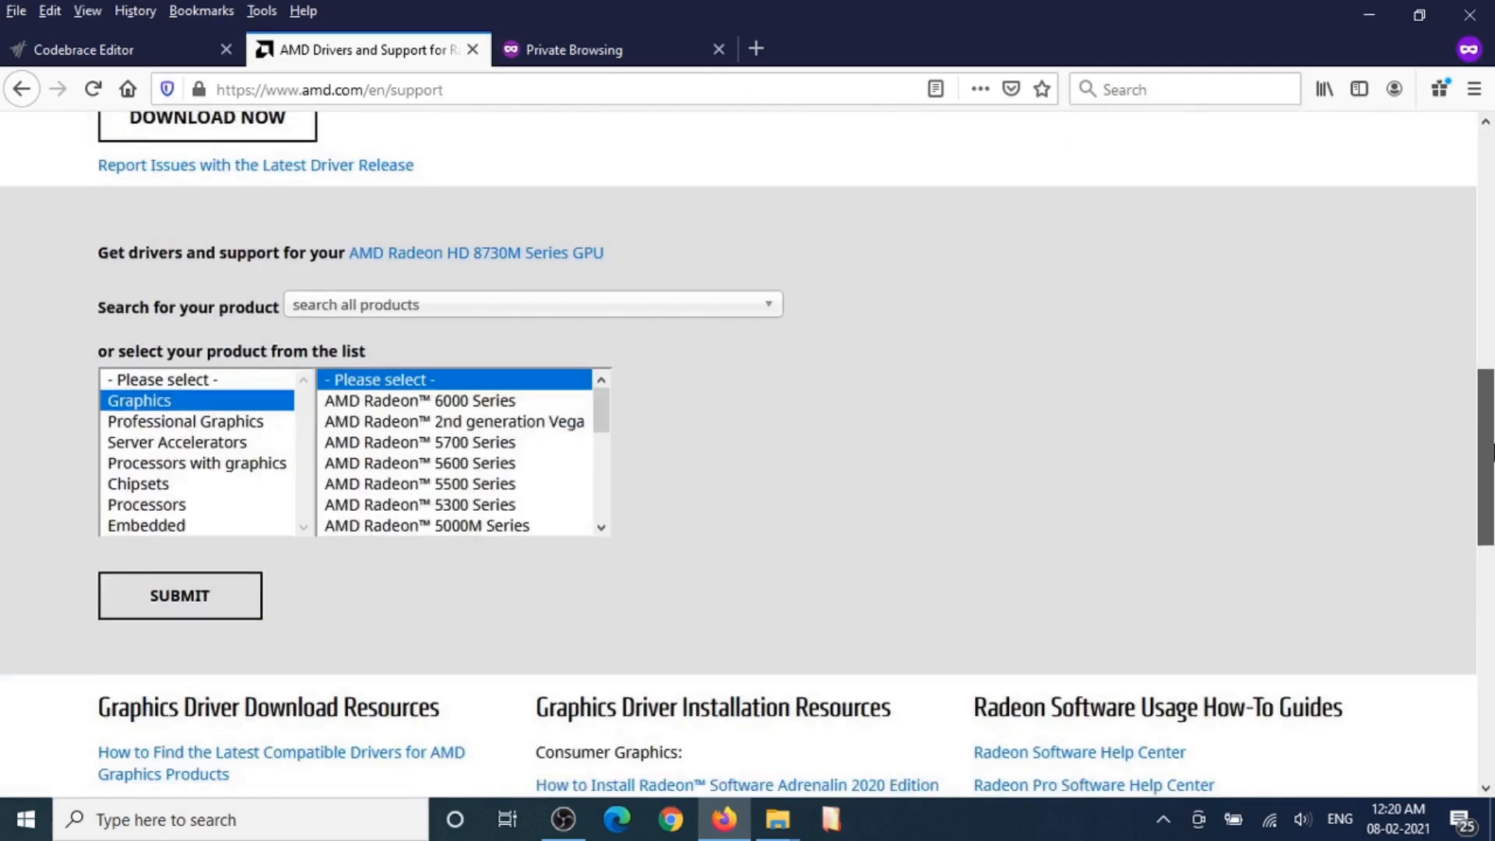
click(673, 305)
text(AMD)
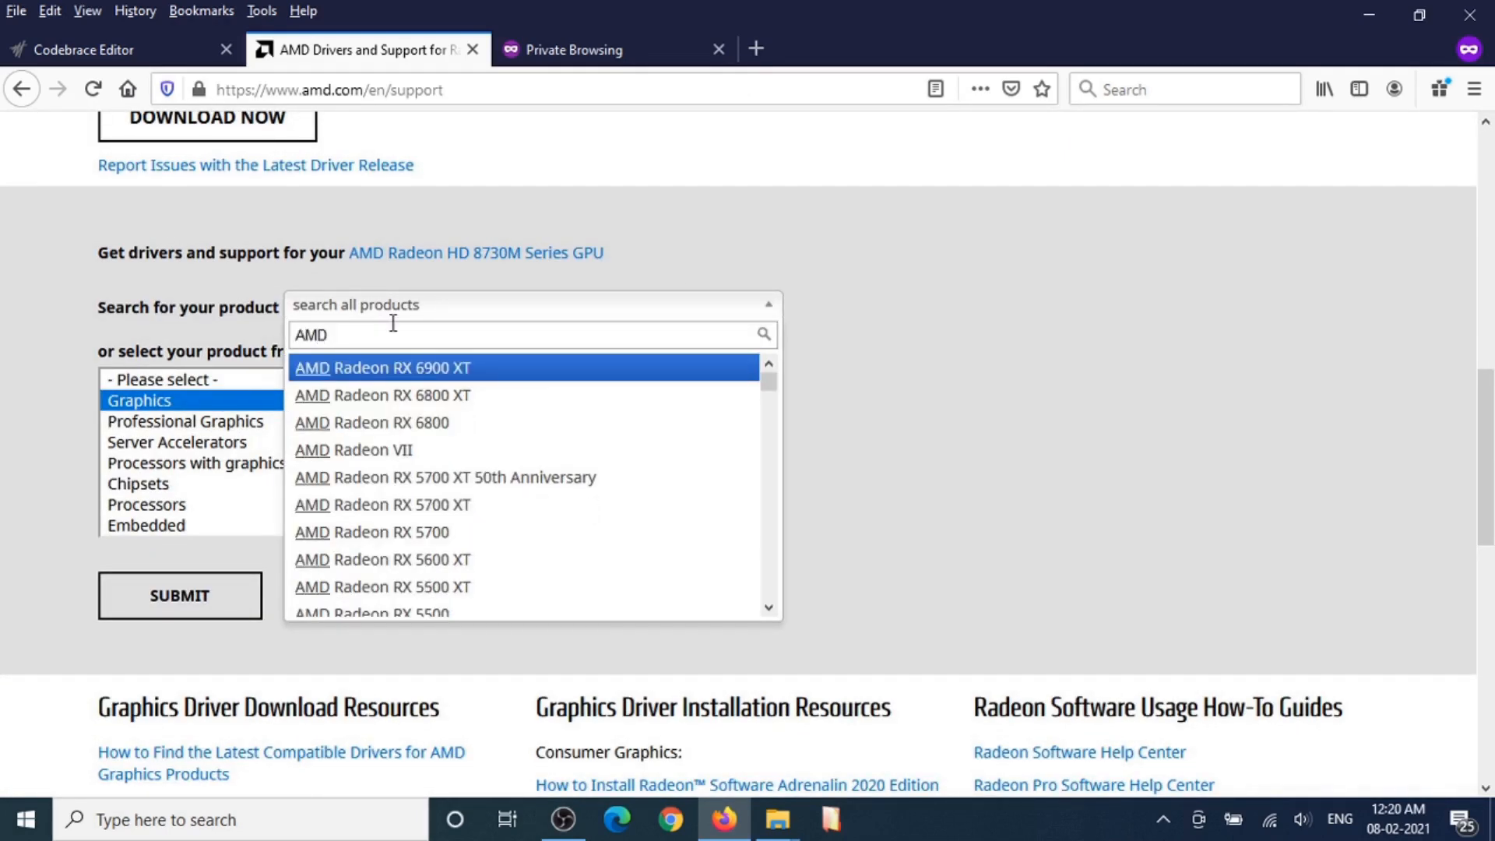
text( Radeo)
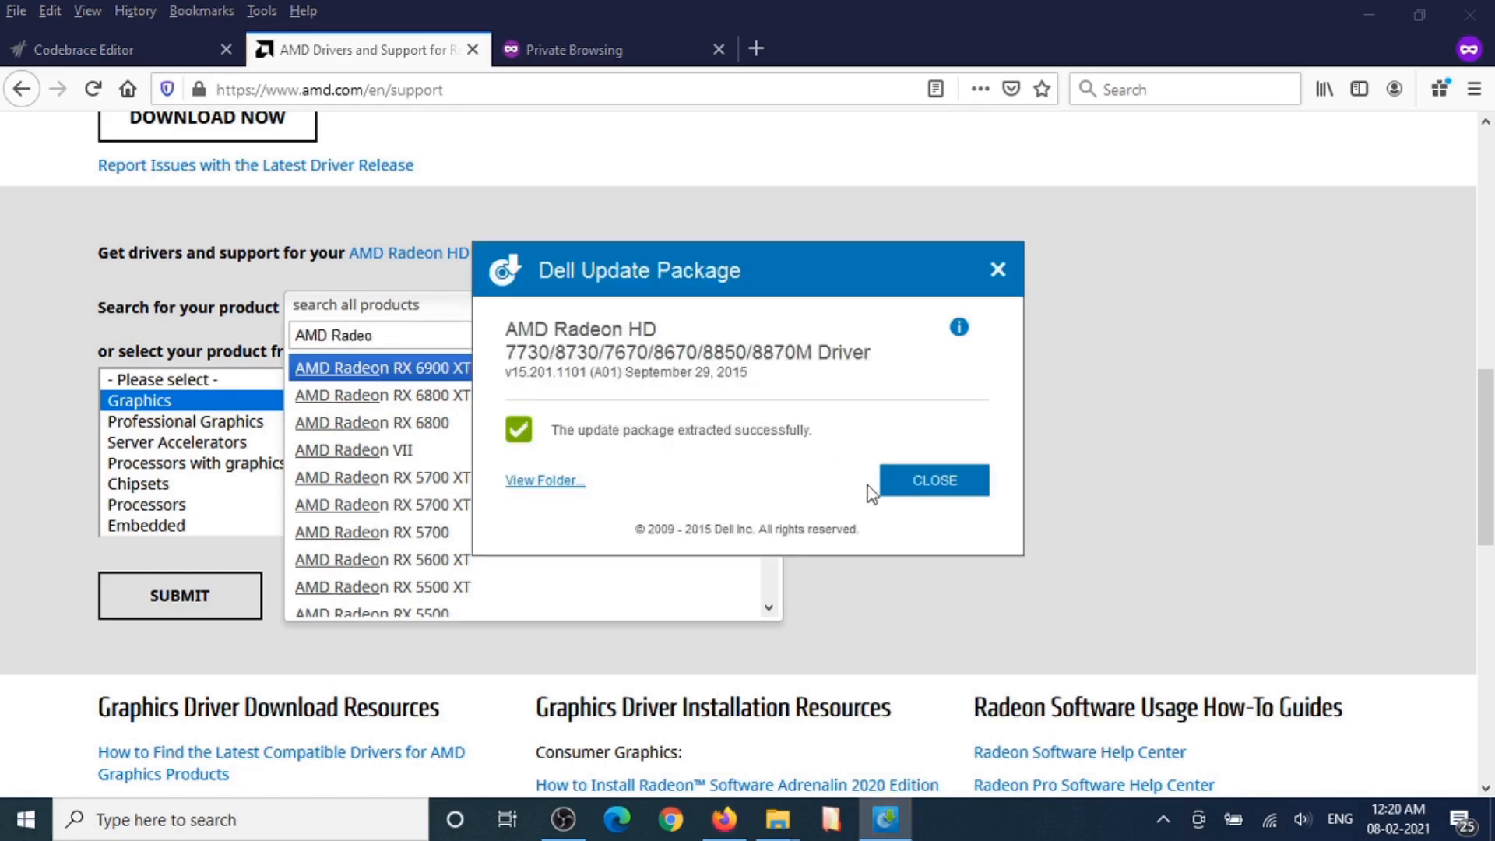
click(921, 489)
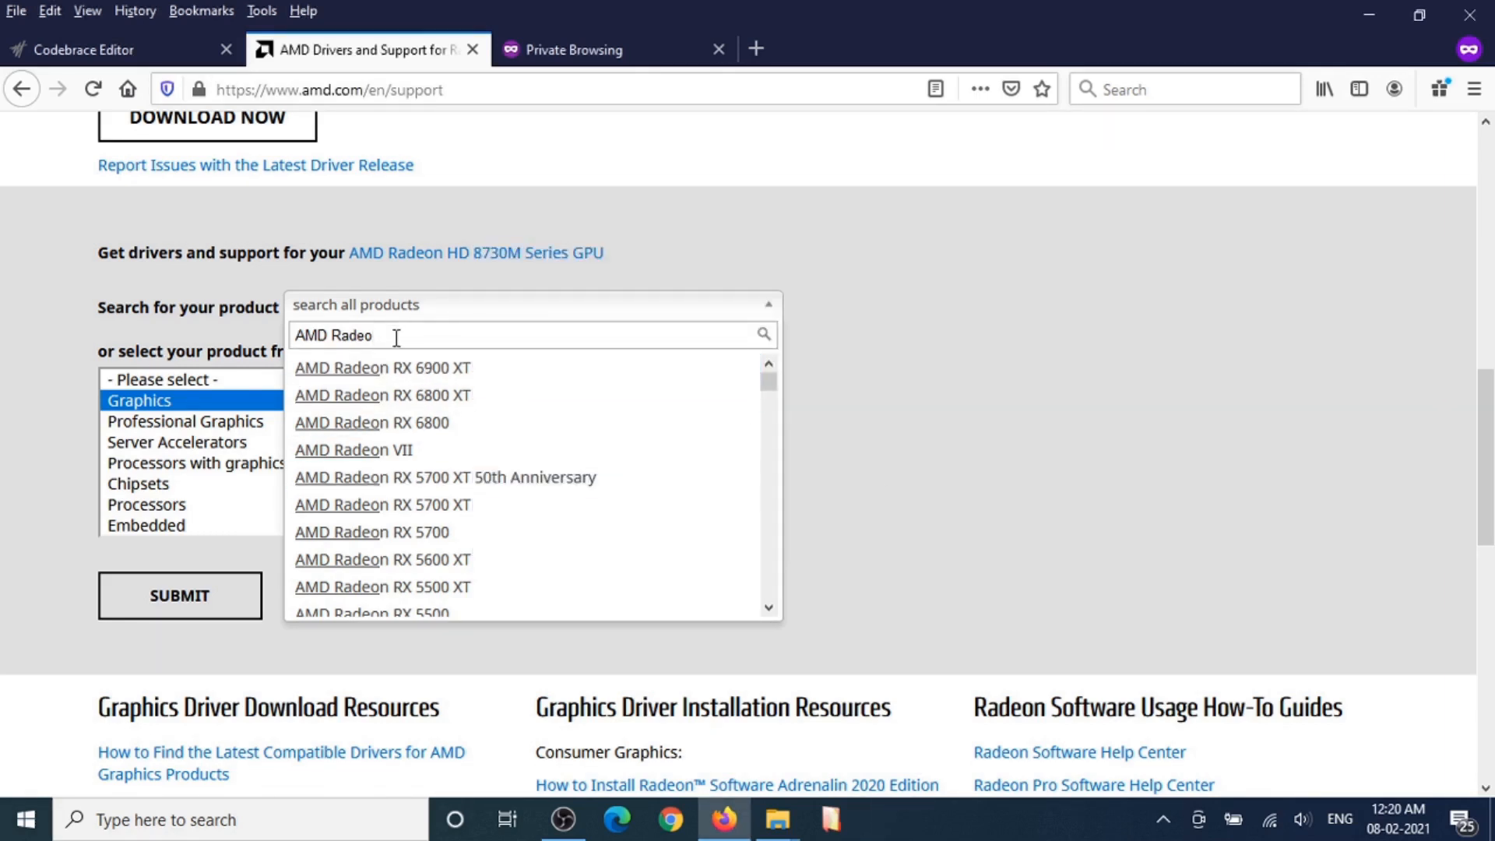
text(n )
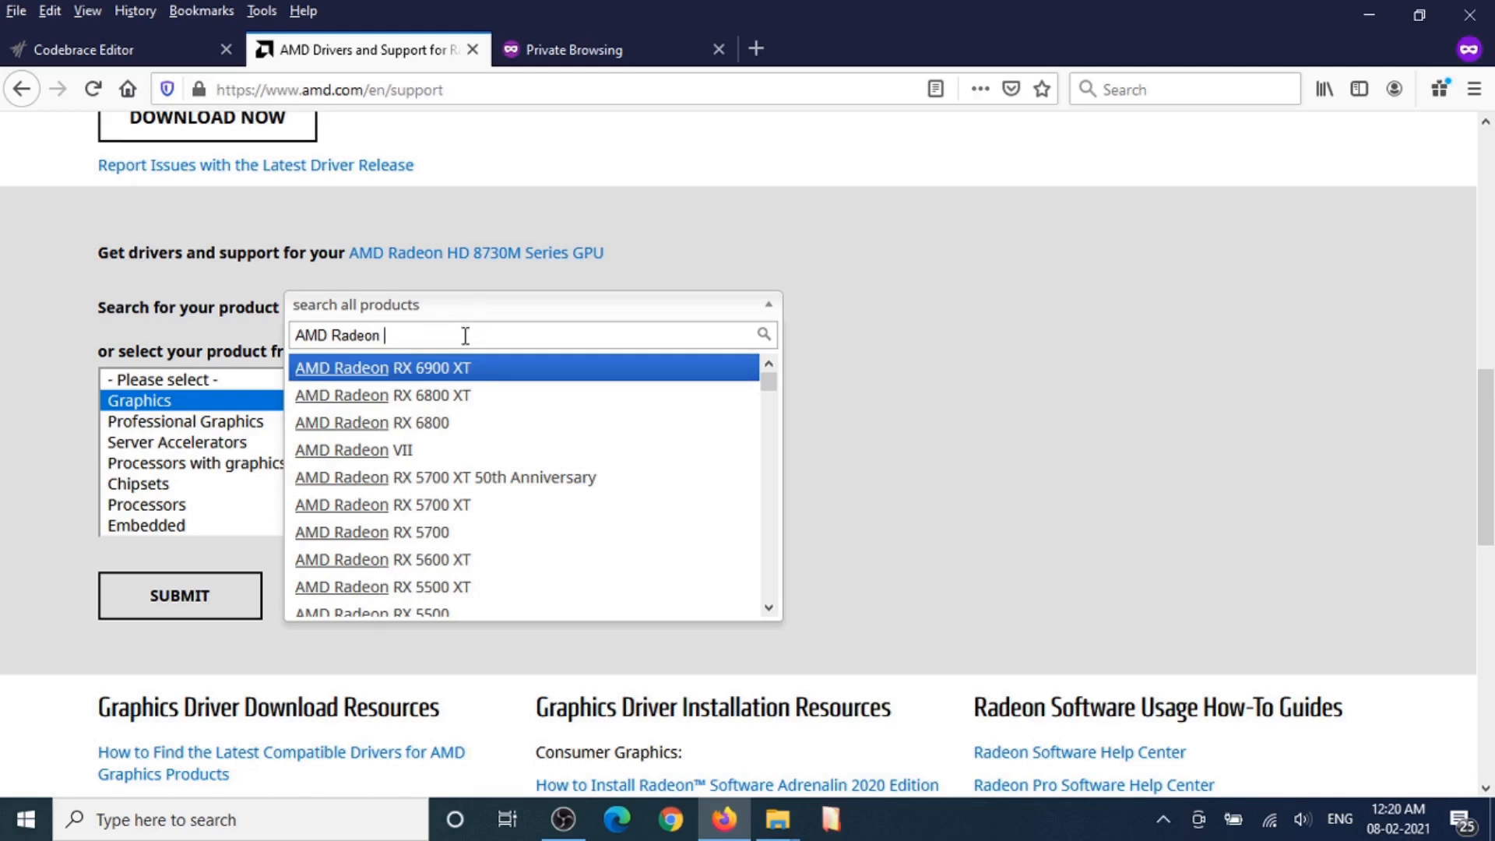
text(HD)
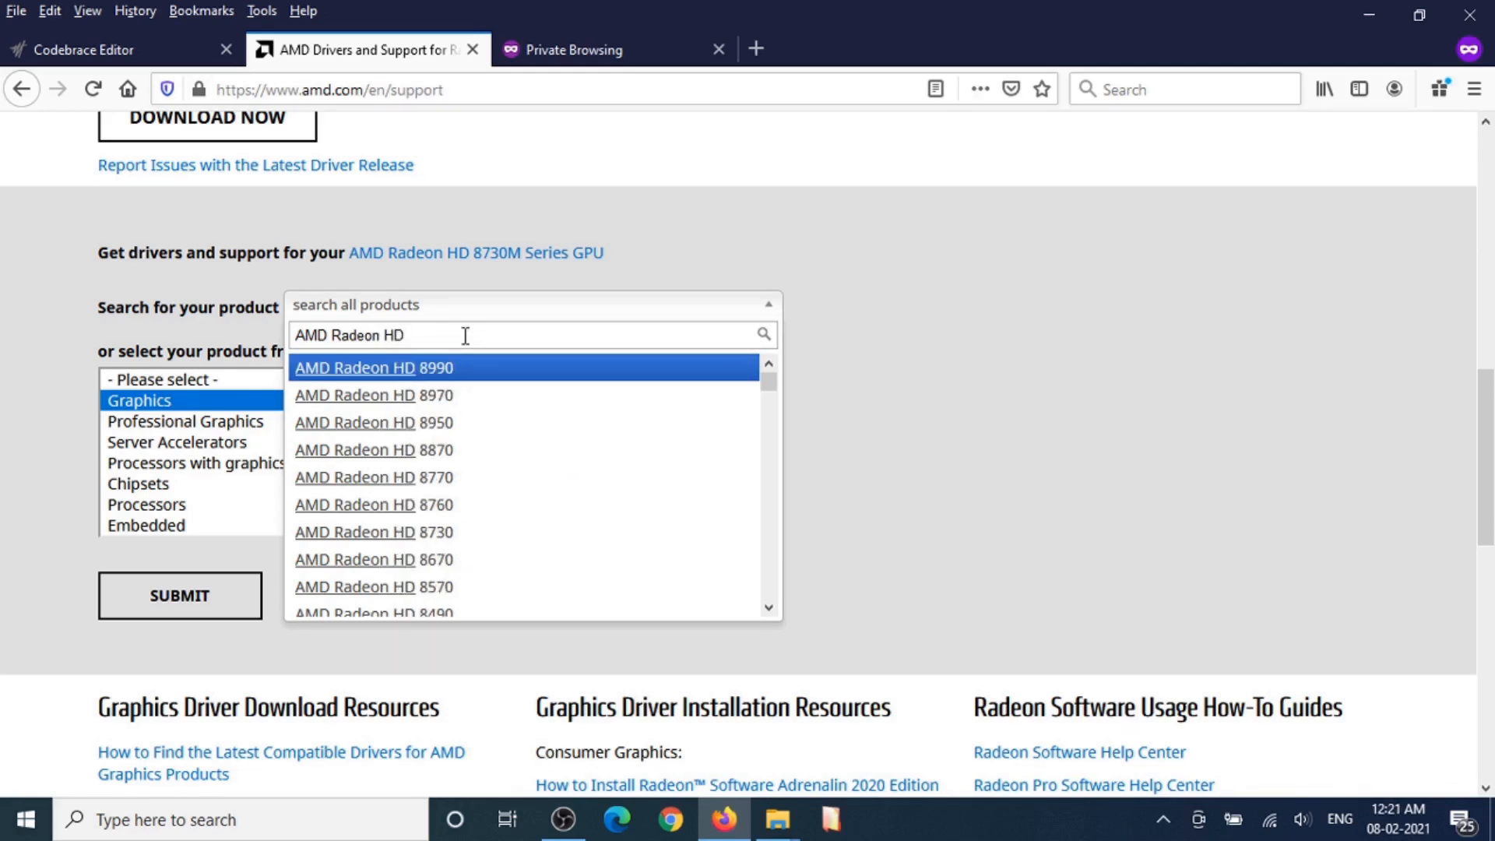
text( 8730)
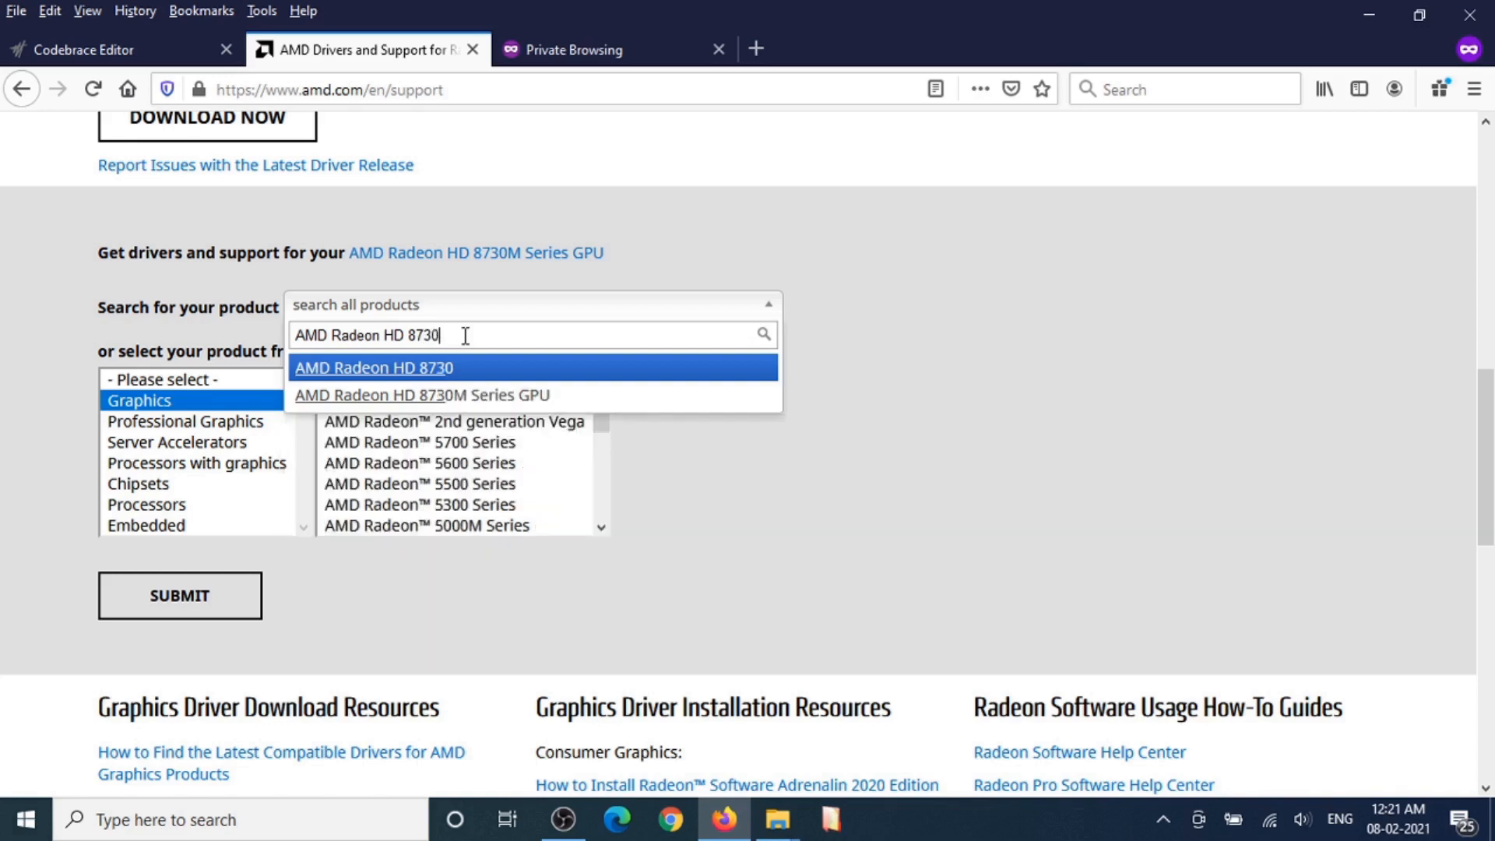
click(525, 395)
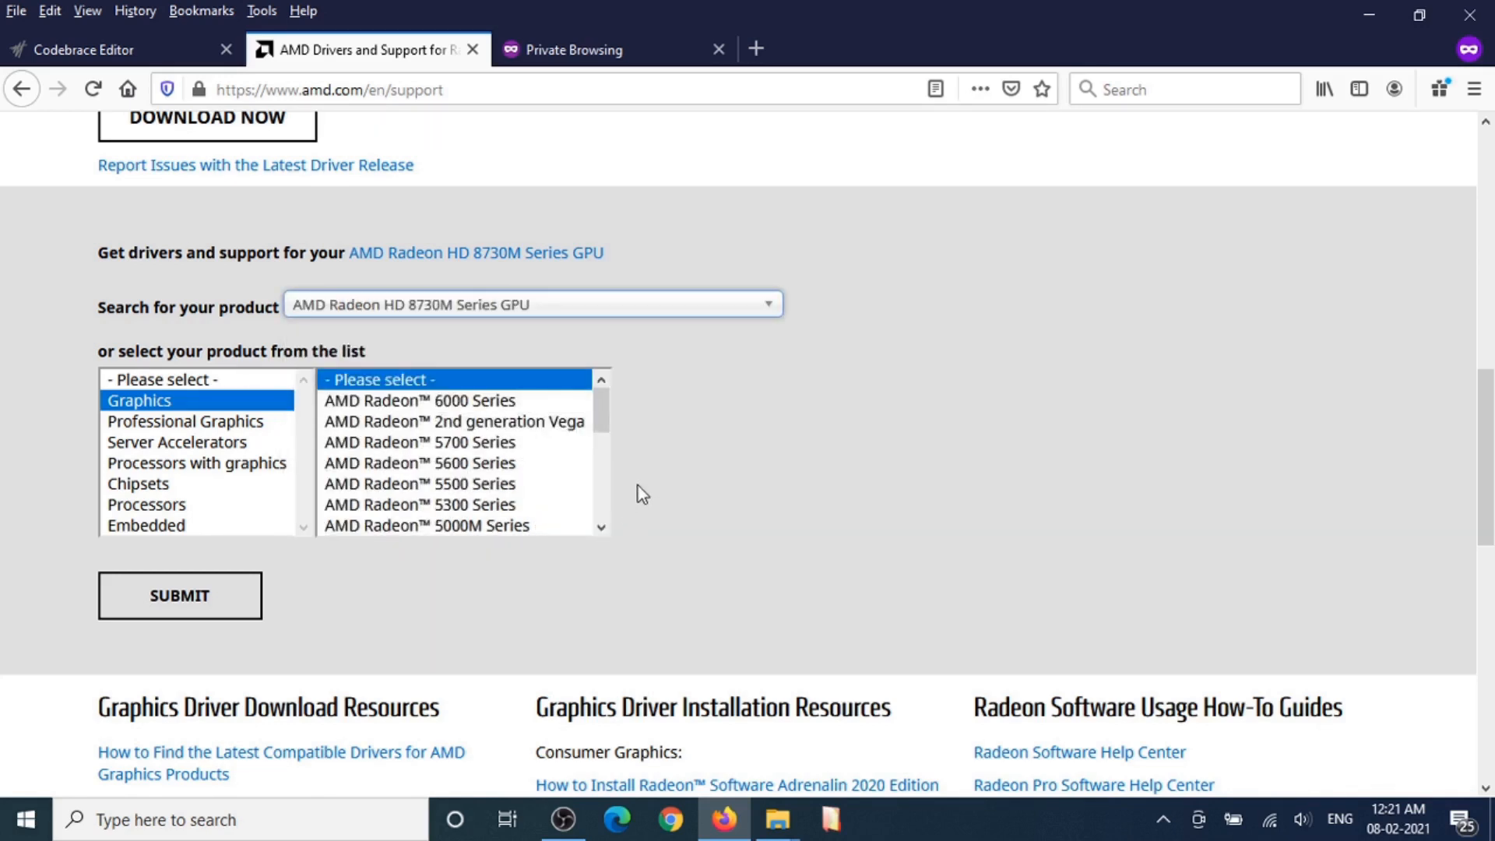
Step: Submit the selected GPU and expand its Windows 10 - 64-Bit Edition drivers to review the Radeon Software downloads
click(121, 598)
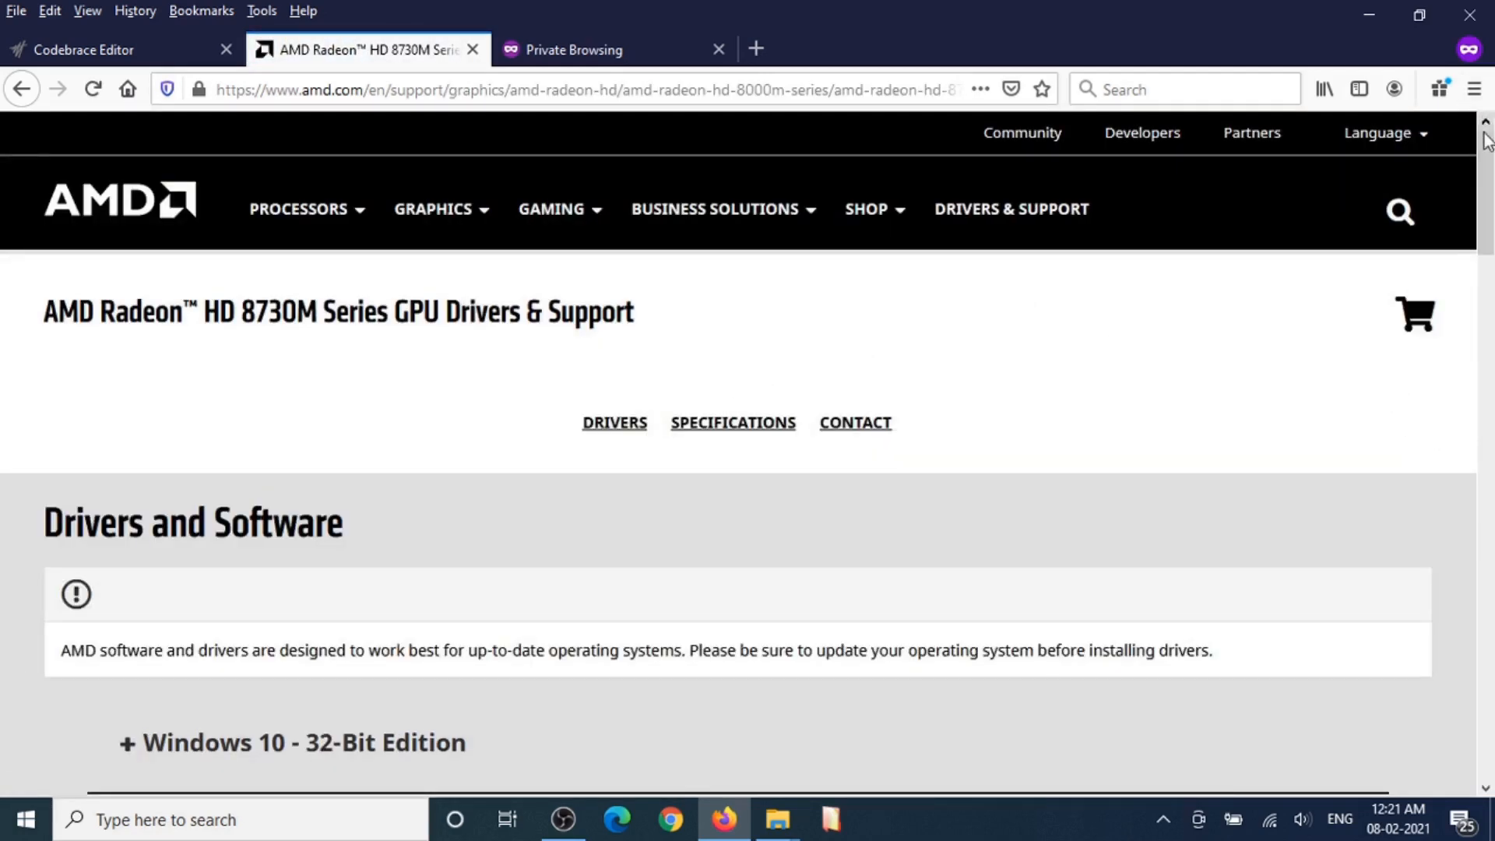
drag(1487, 138, 1489, 226)
click(128, 389)
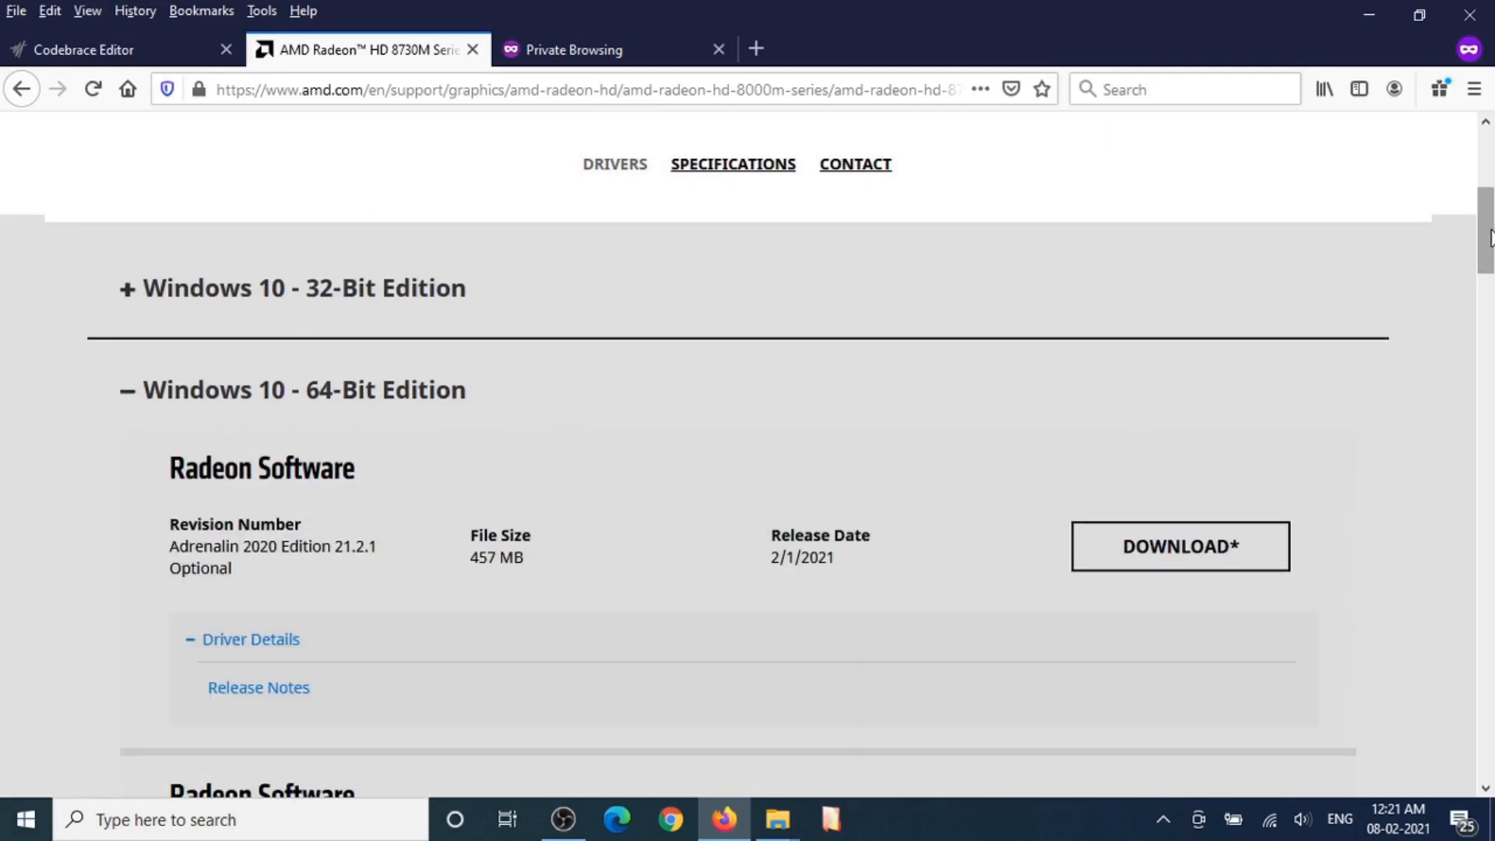
drag(1491, 243, 1490, 307)
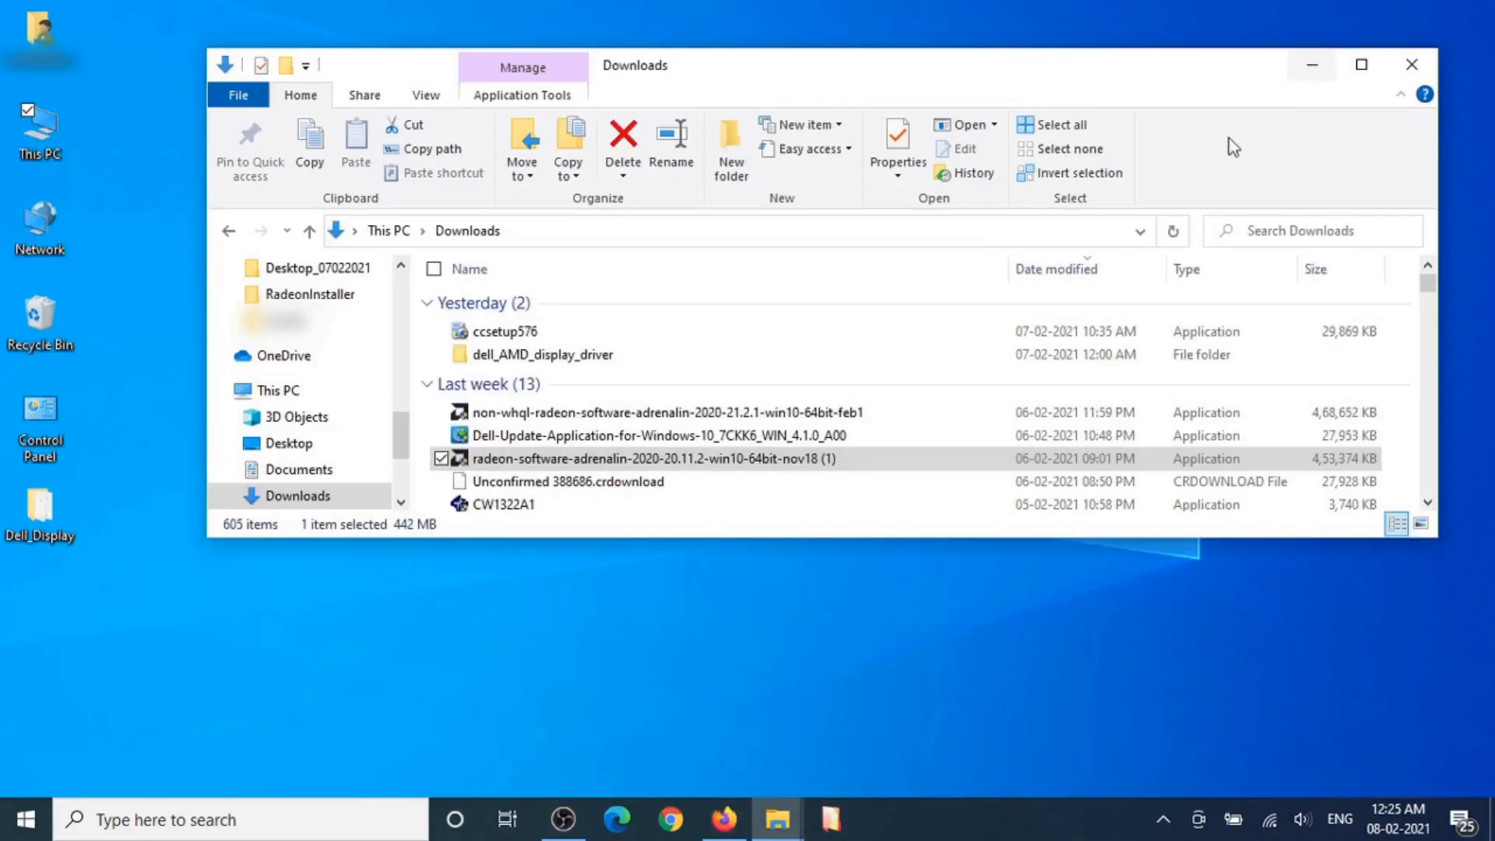
Step: Run radeon-software-adrenalin-2020-20.11.2-win10-64bit-nov18 (1) from Downloads as administrator and move its setup window clear of the file list
right_click(510, 467)
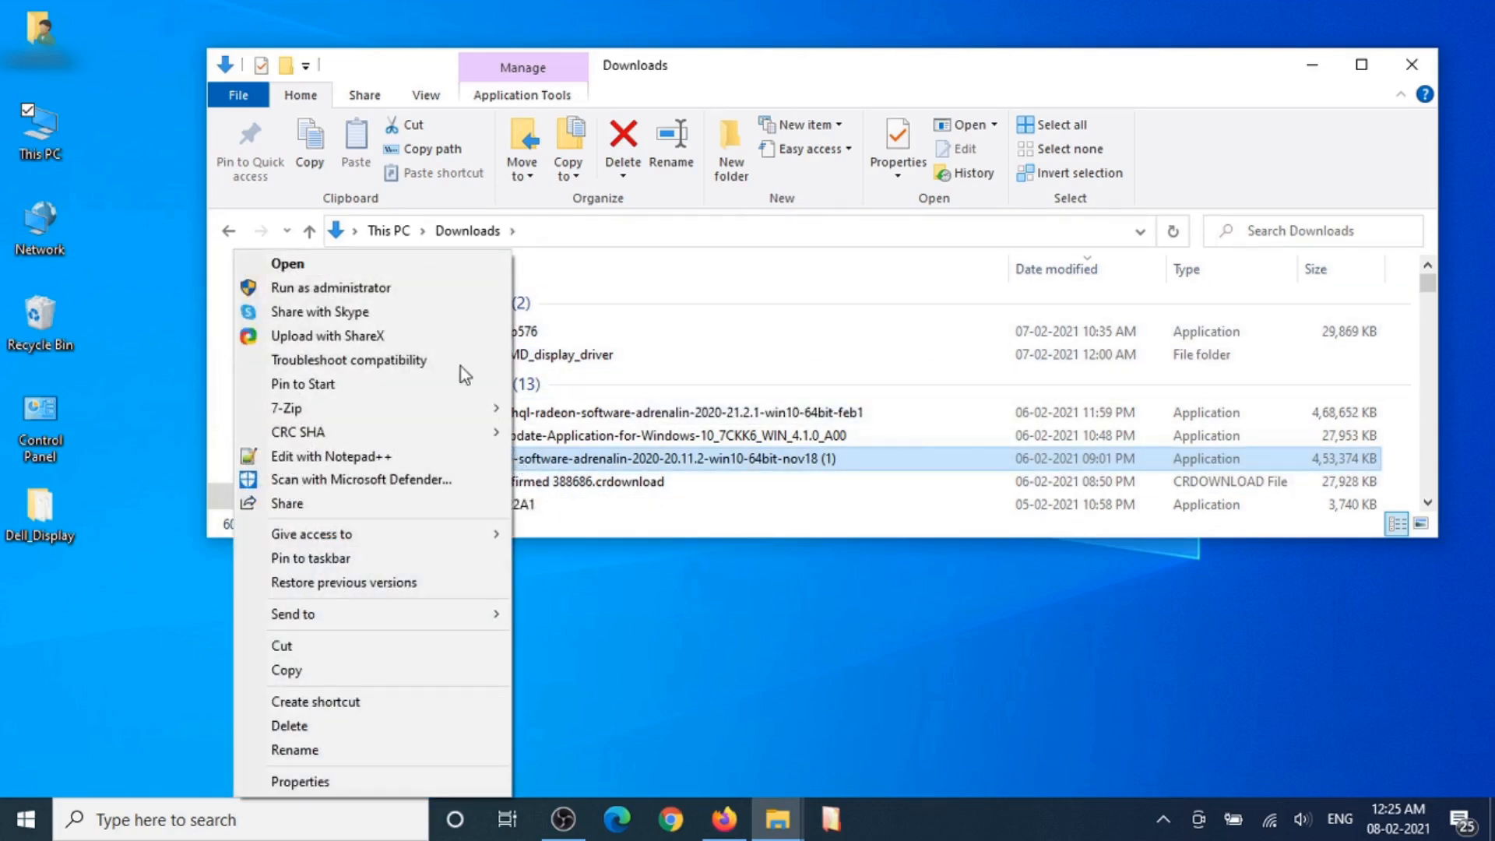
click(413, 292)
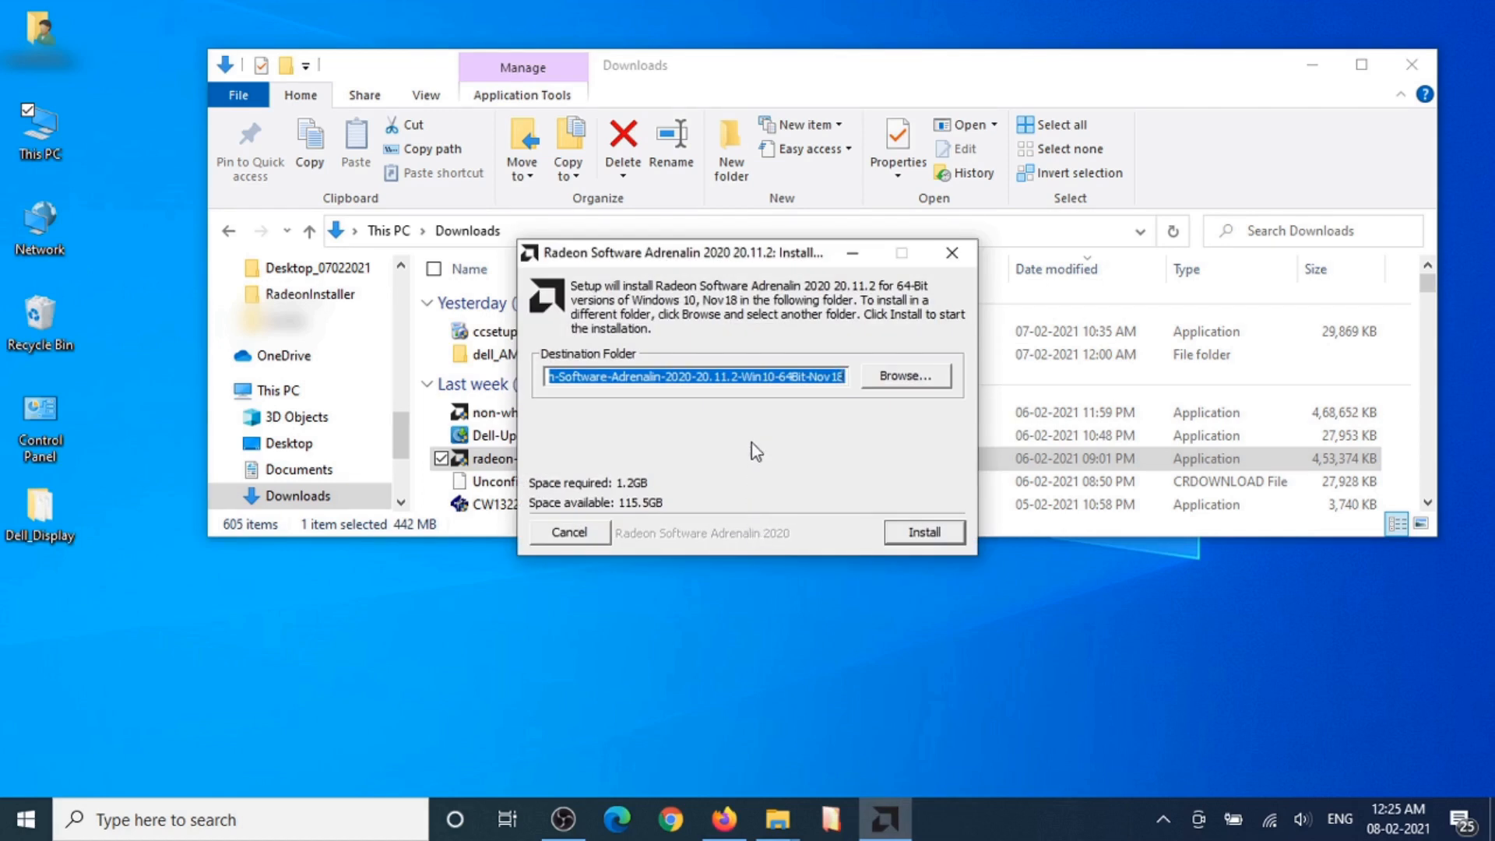
drag(756, 259, 911, 75)
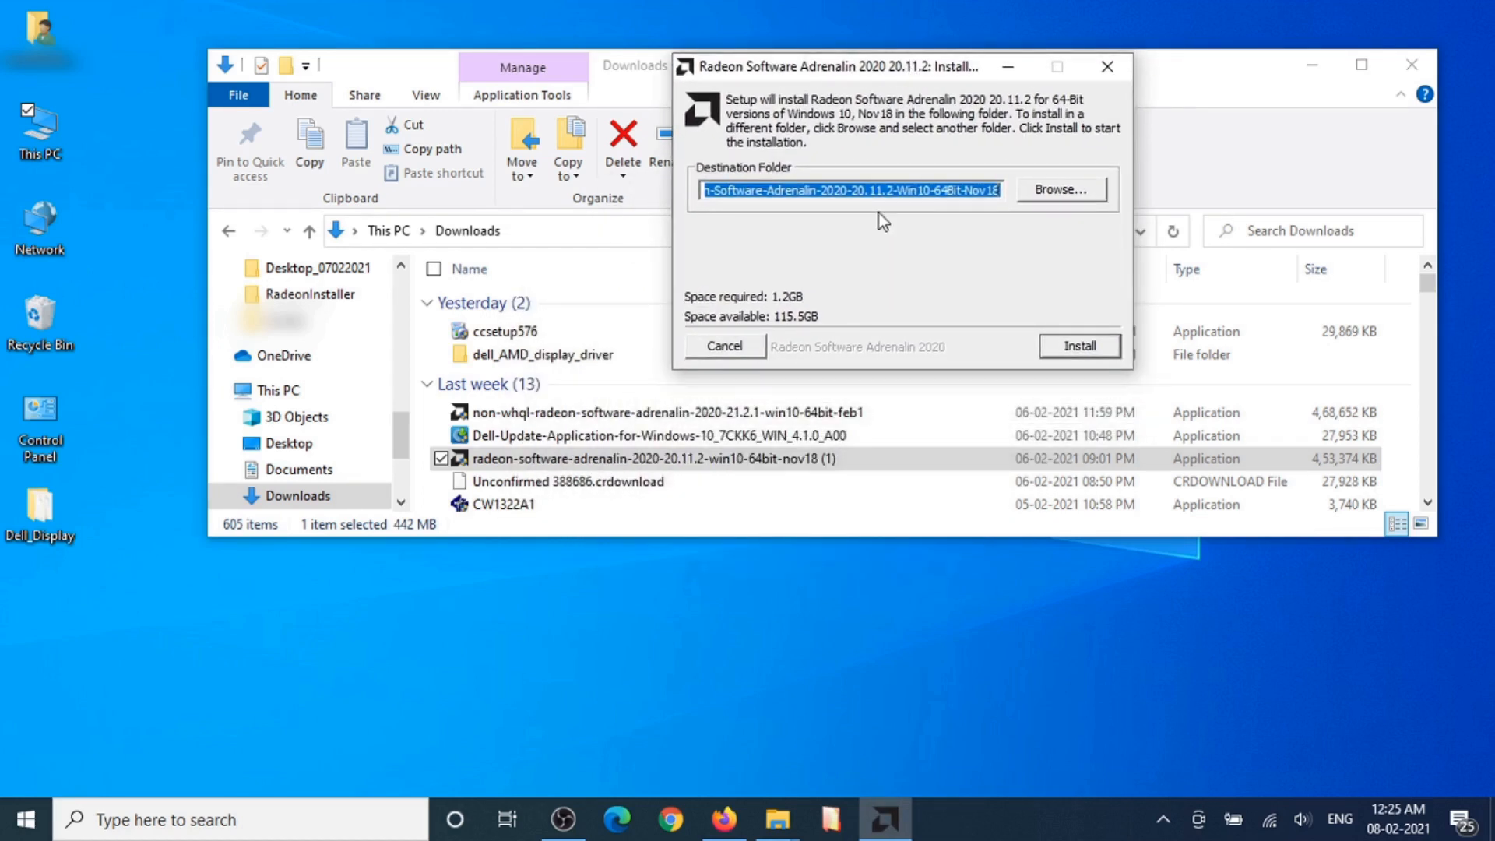
Step: Create a Desktop folder named Amd_Display as the setup's destination and extract the Radeon Software files into it
click(1039, 194)
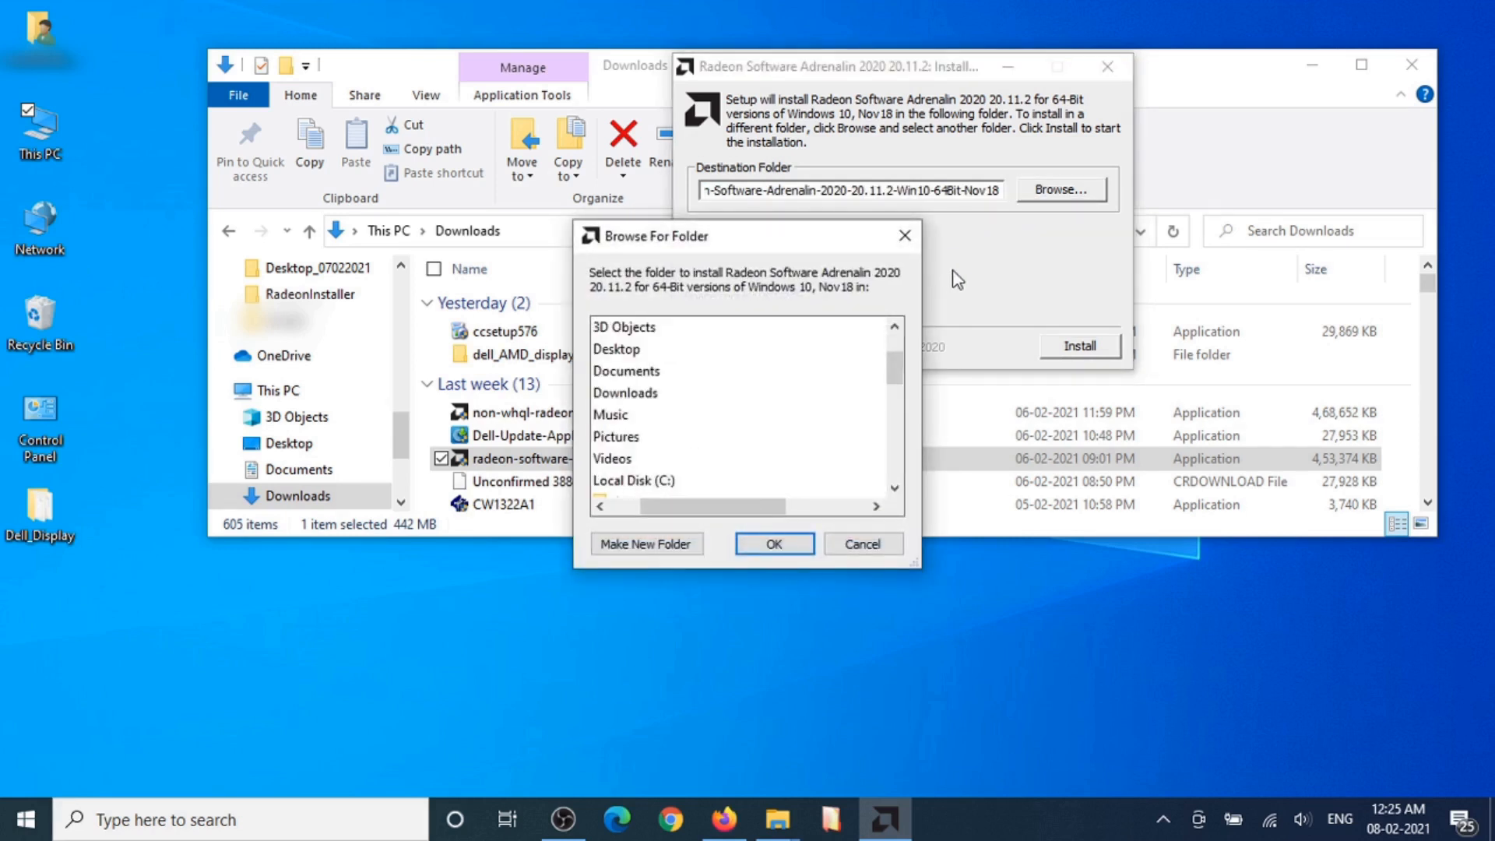
drag(738, 508, 695, 514)
scroll(856, 347, up, 2)
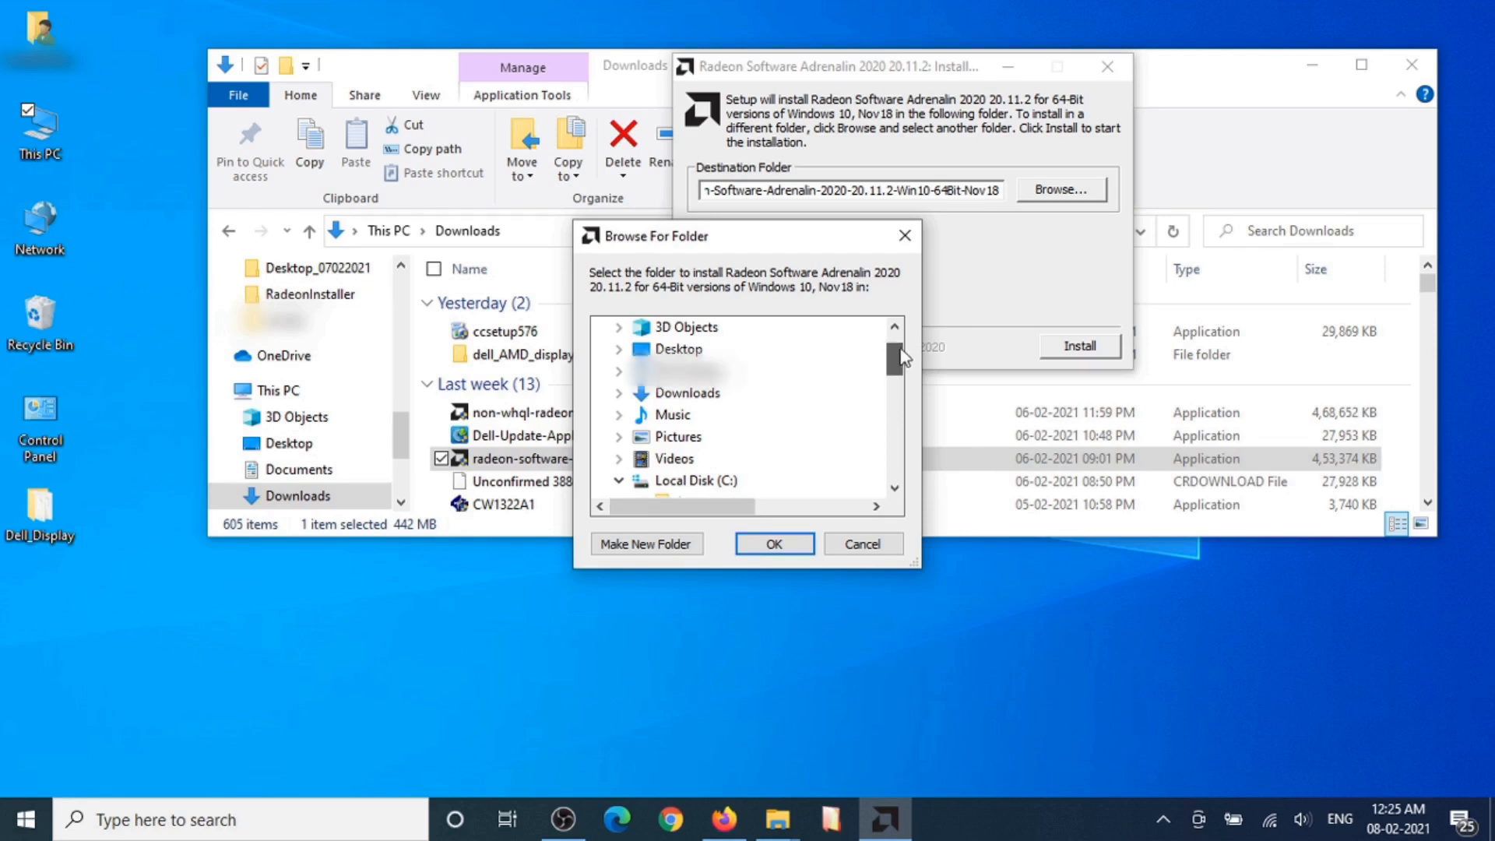
click(636, 327)
click(645, 543)
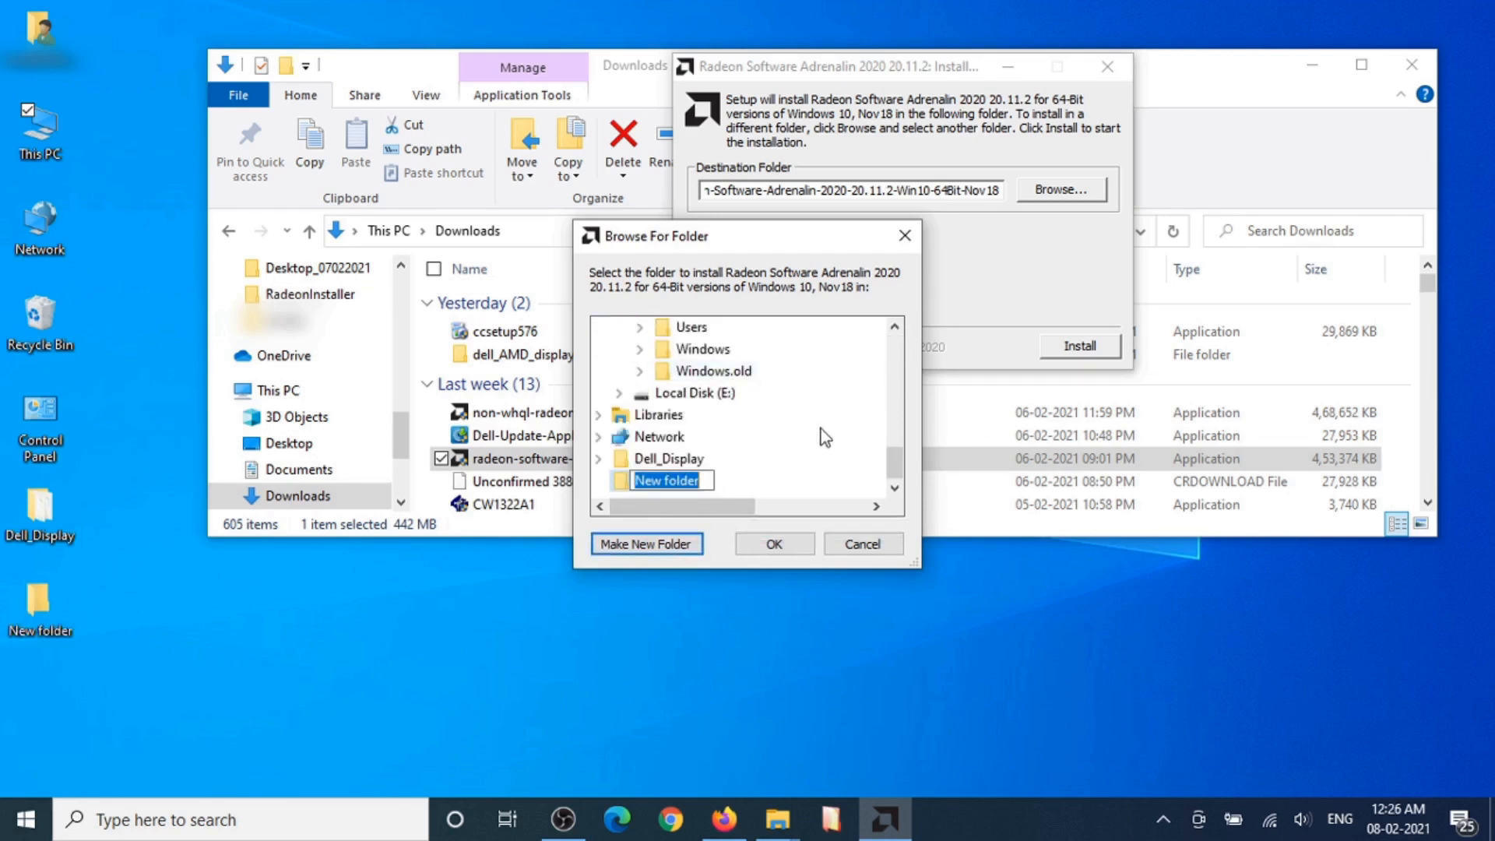
text(Am)
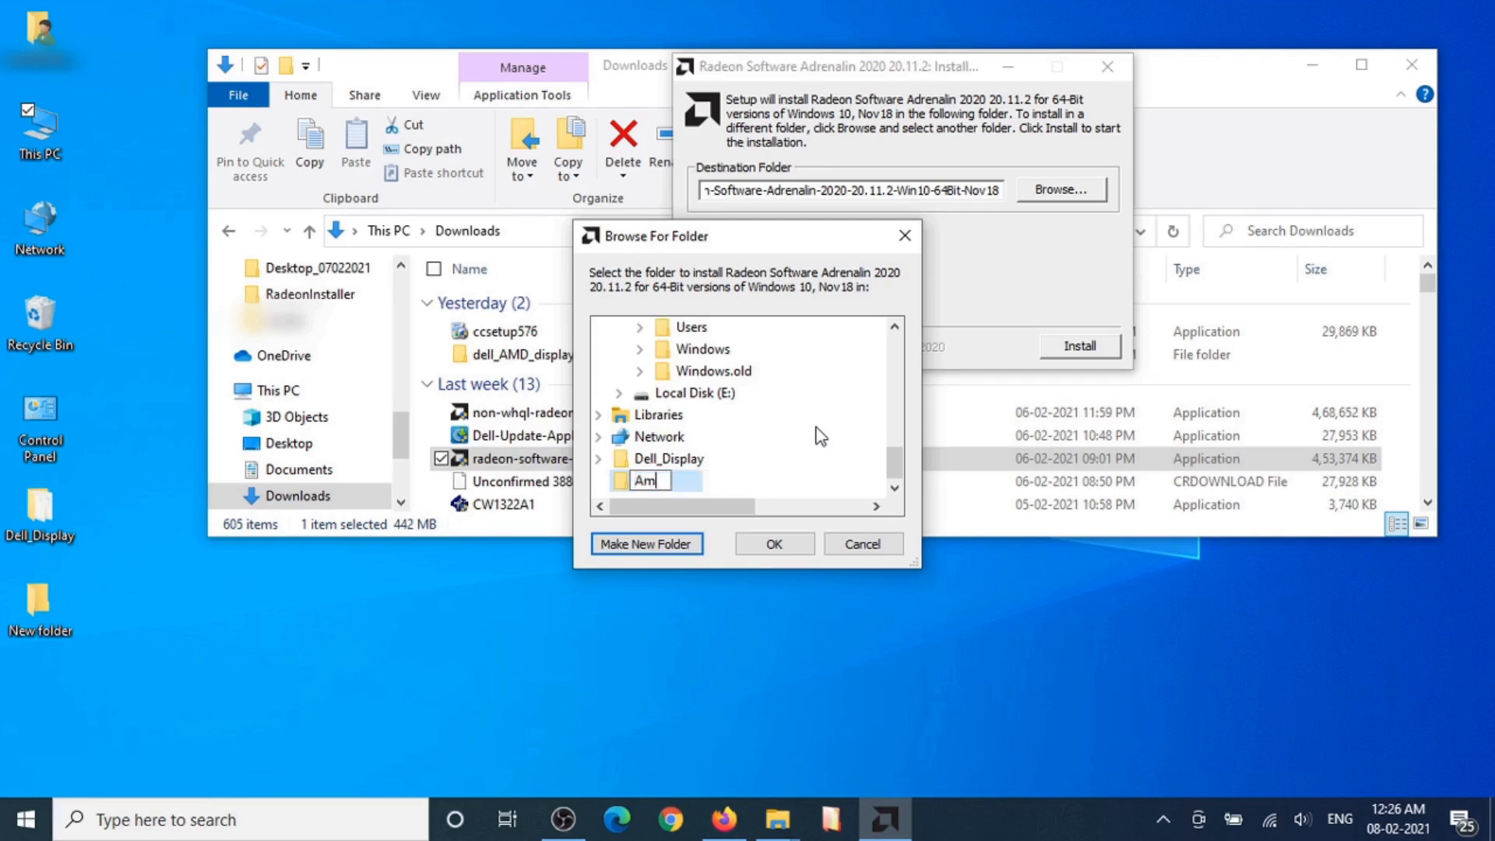
text(d_Display)
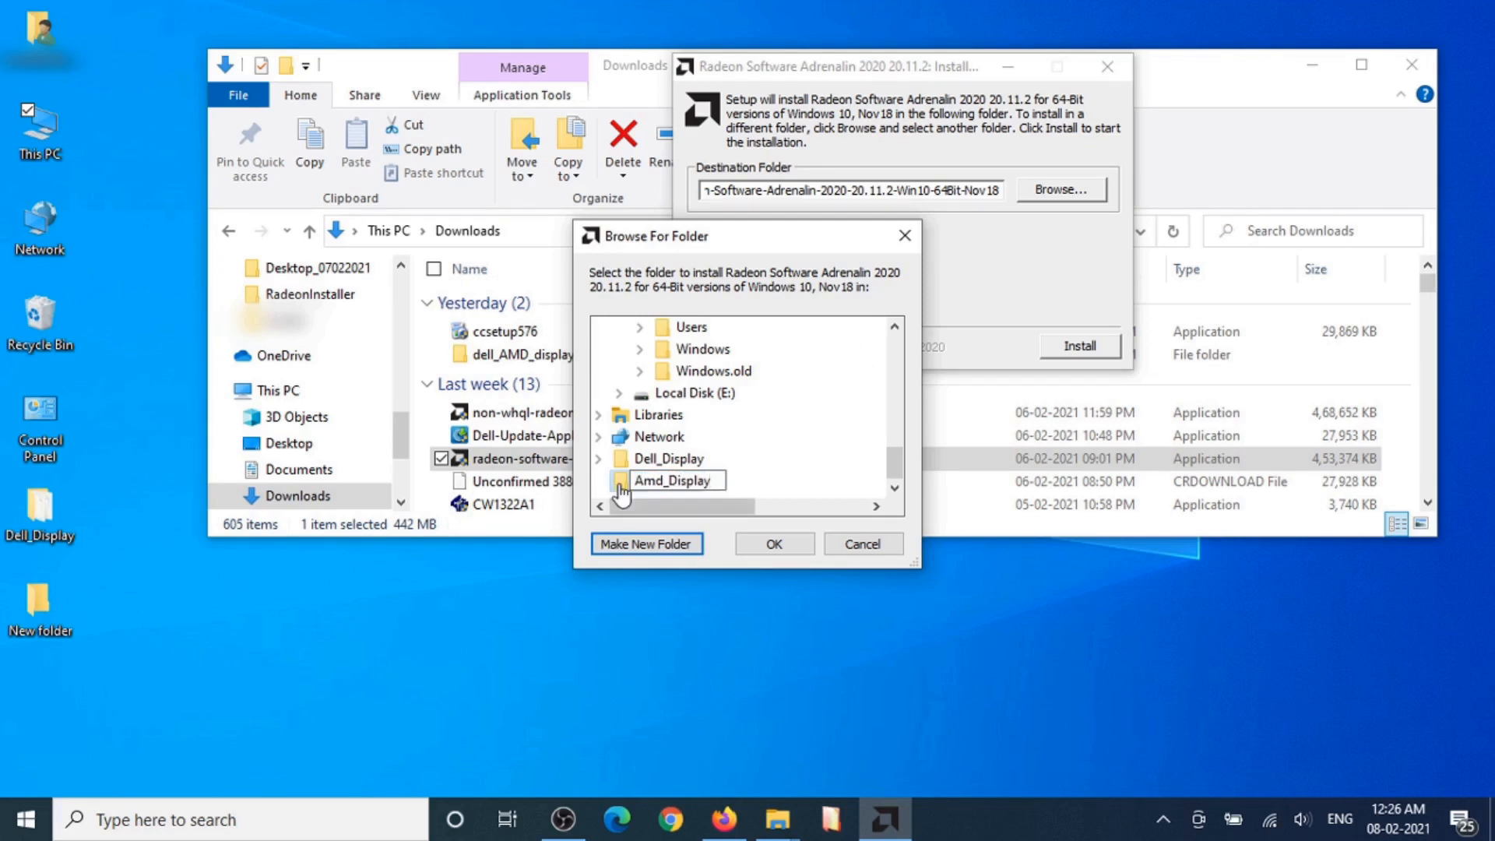
key(Return)
click(770, 544)
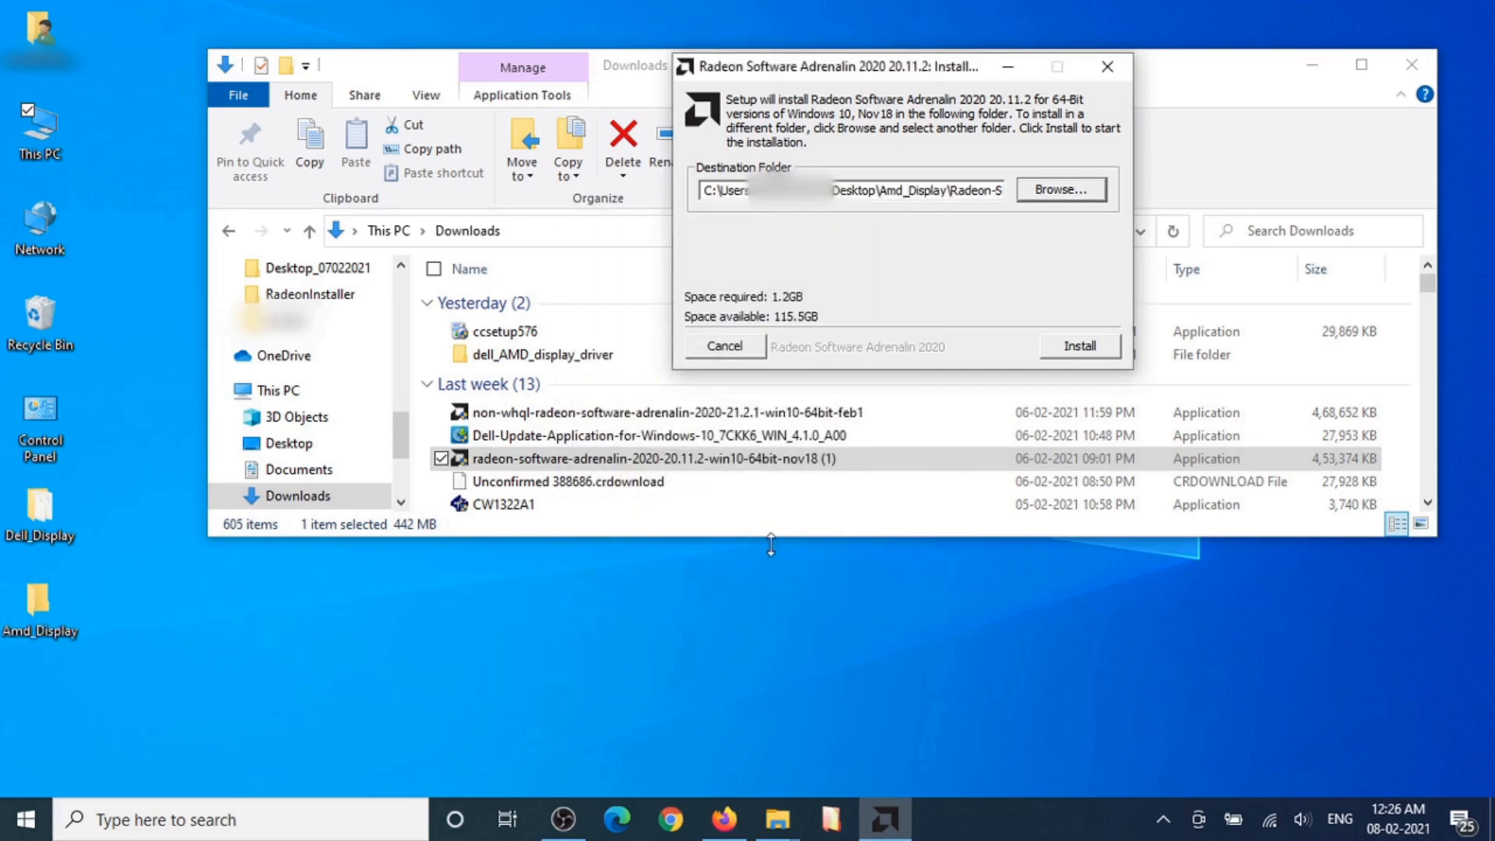
click(1079, 346)
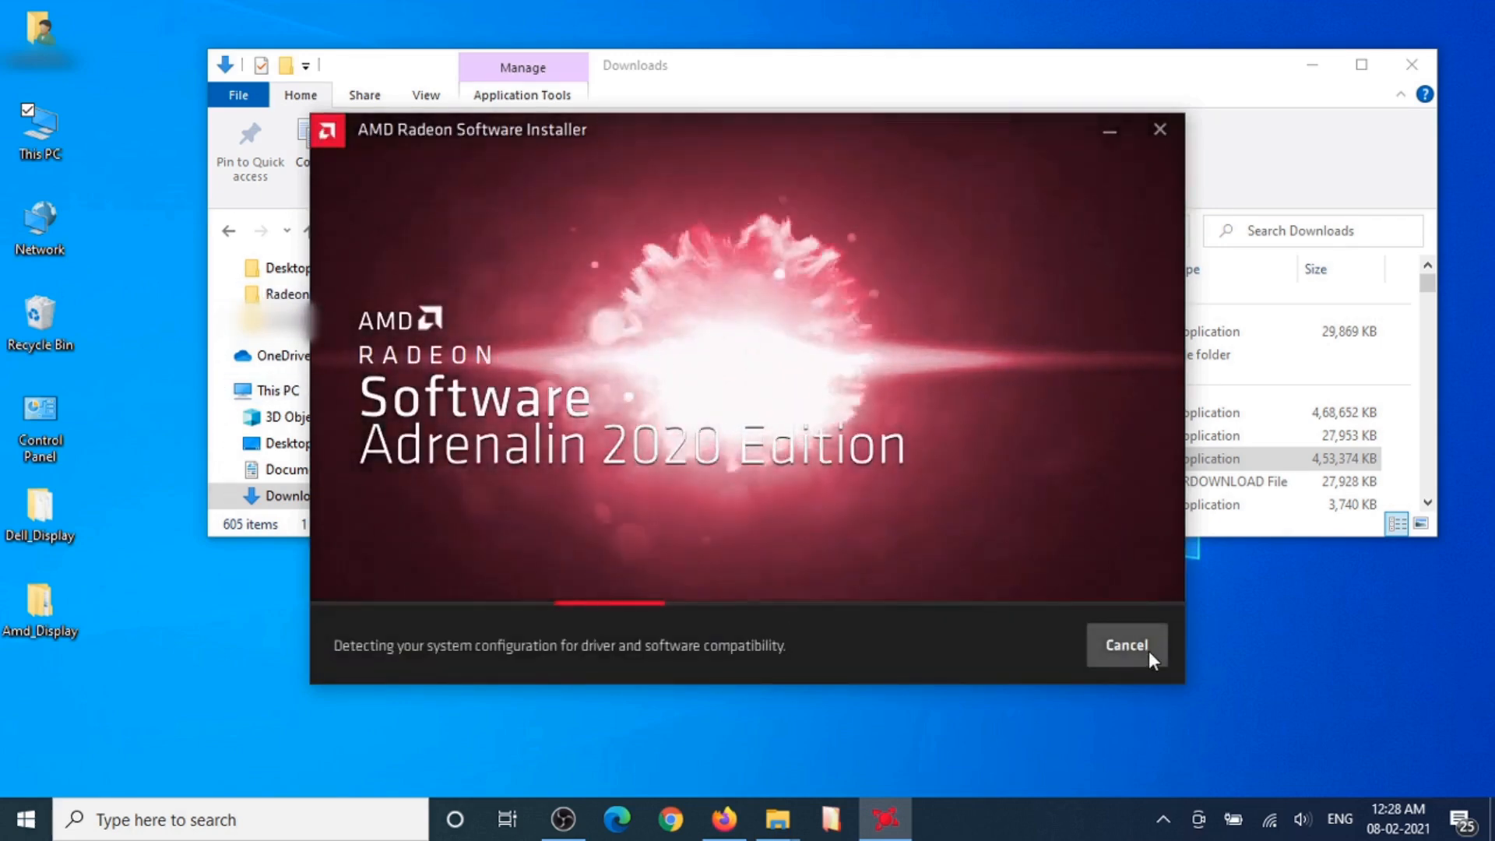
Step: Cancel the AMD Radeon Software Installer, confirm quitting the installation, and minimize the Downloads window
click(1127, 645)
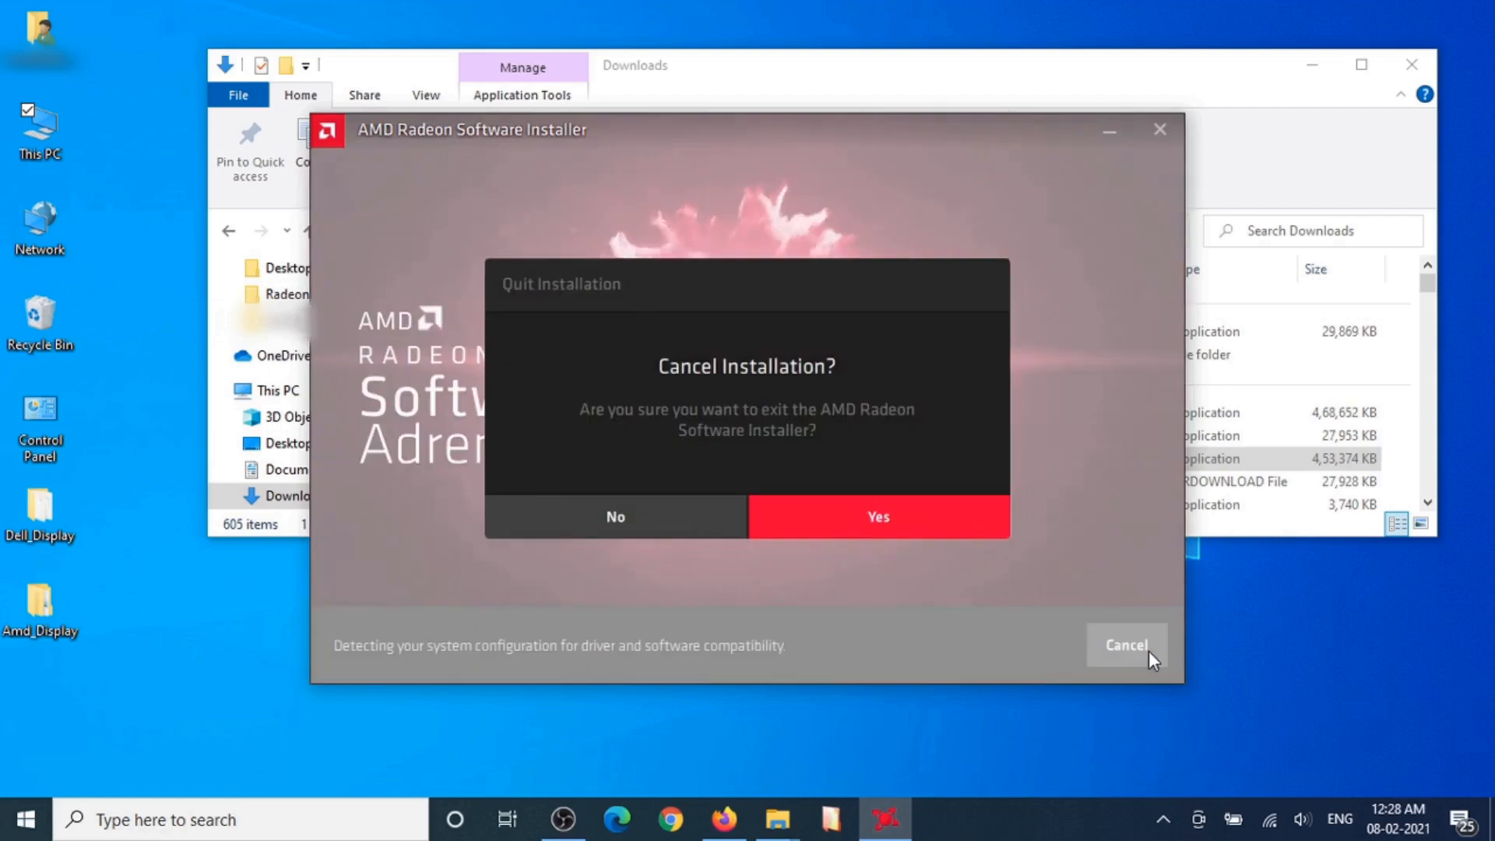
click(801, 514)
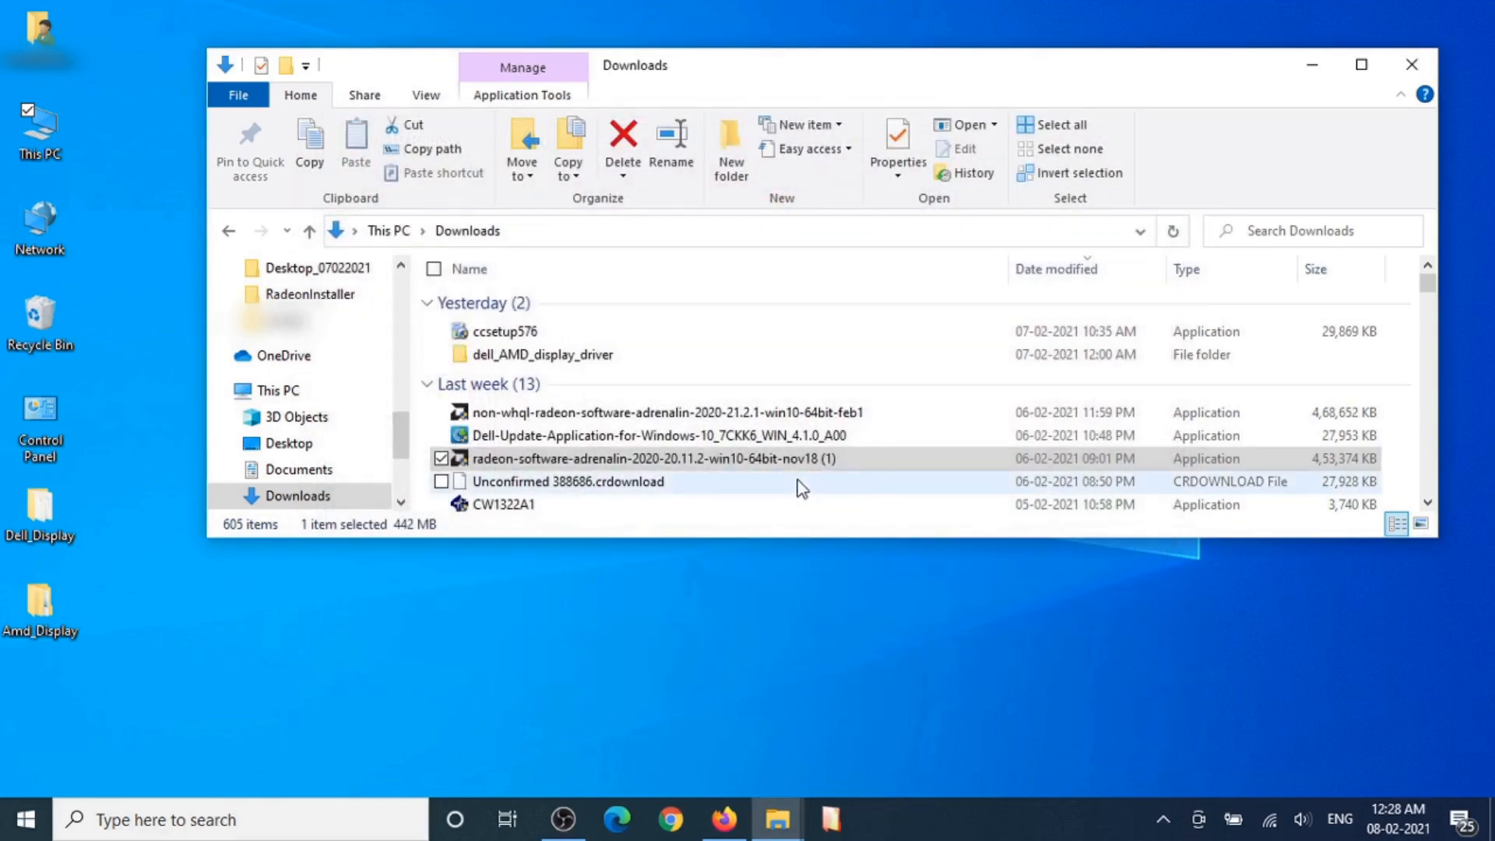
click(1308, 69)
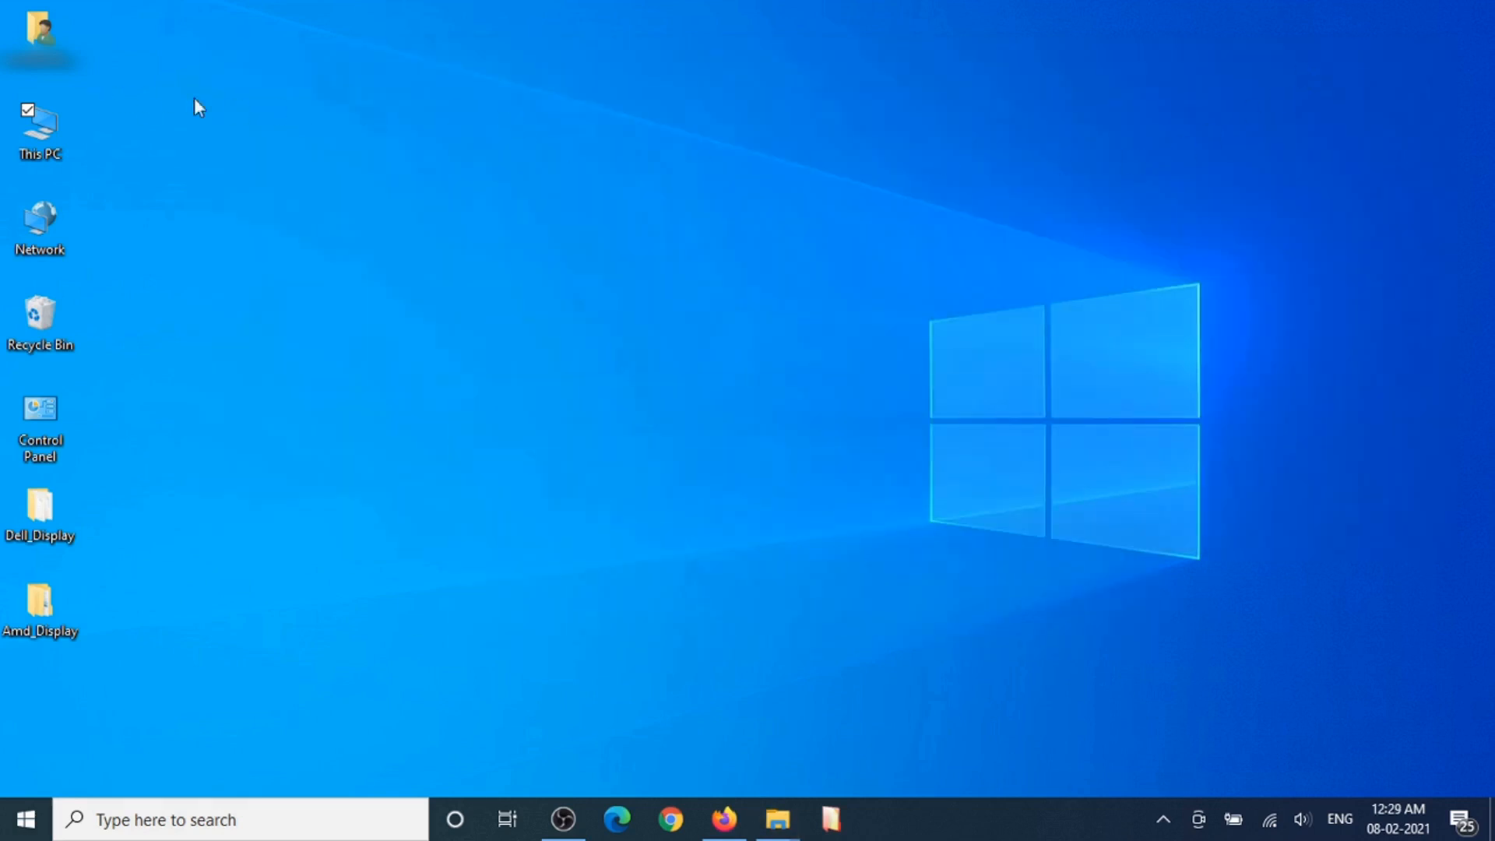
Step: Restart Windows into the advanced recovery options from the desktop
right_click(361, 108)
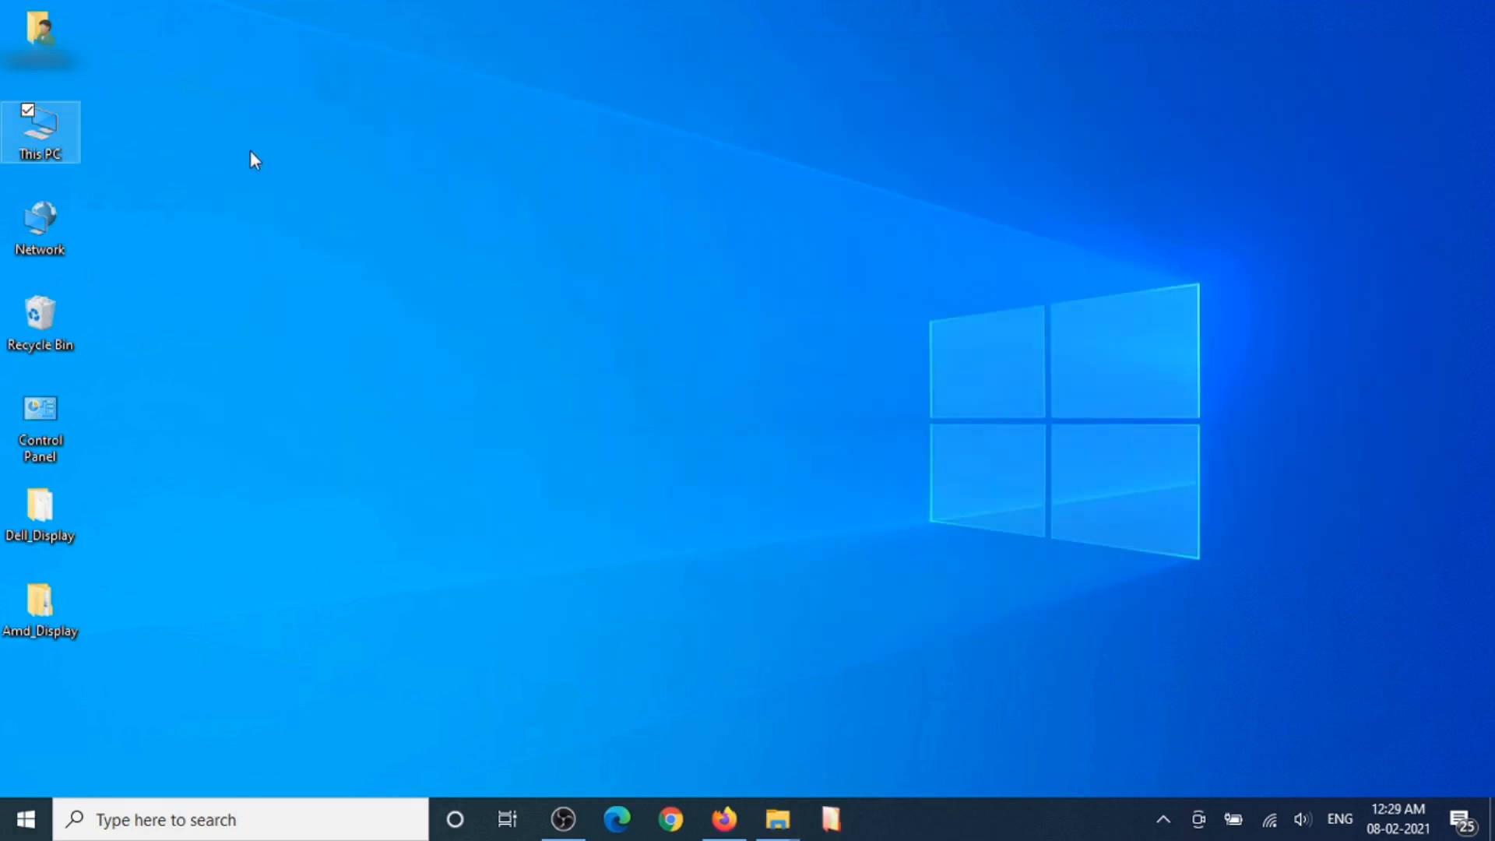
key(shift)
click(24, 818)
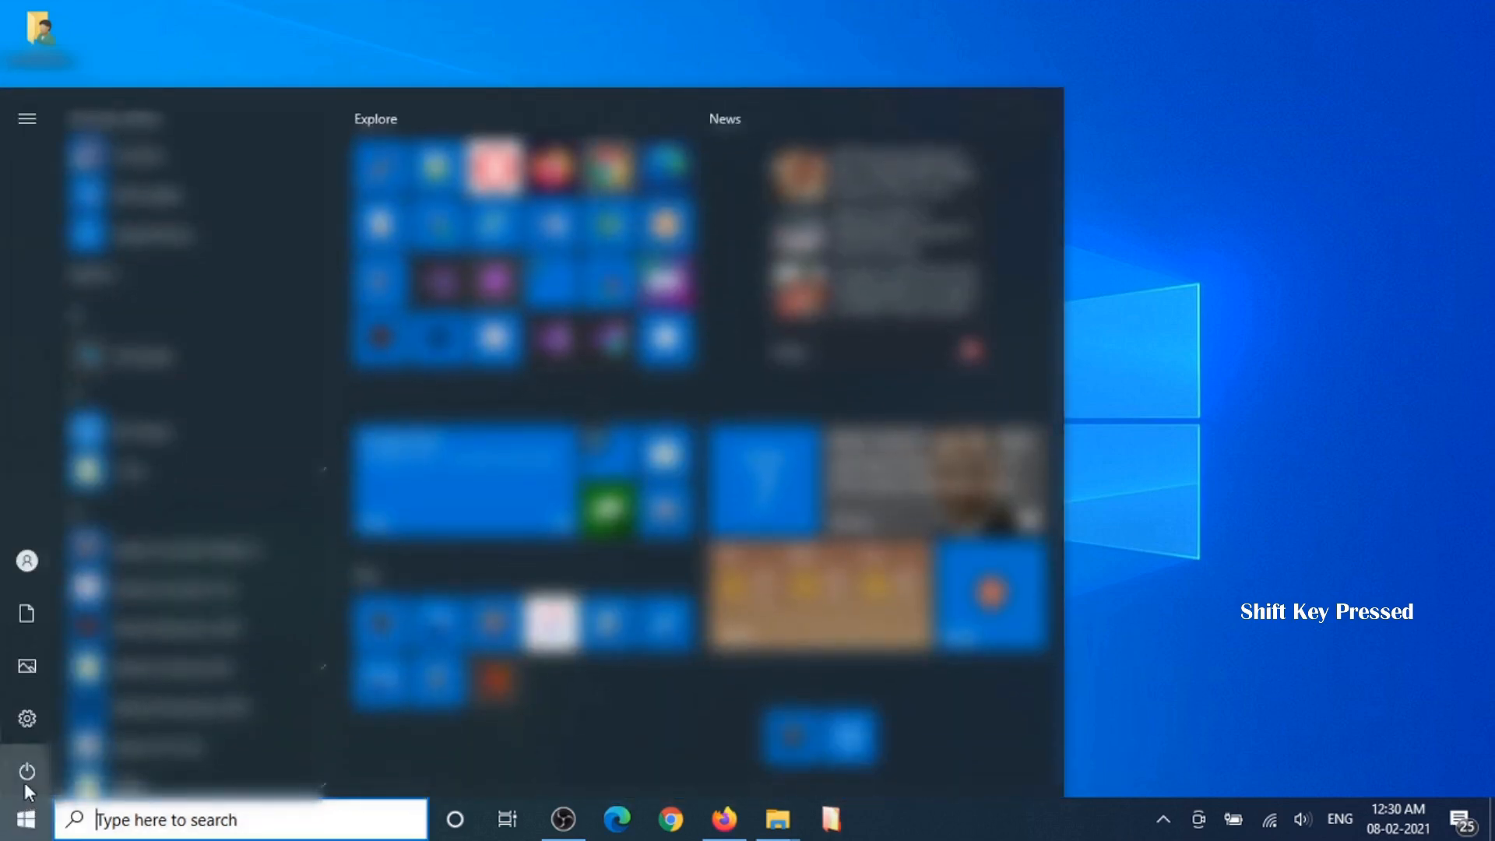
click(26, 780)
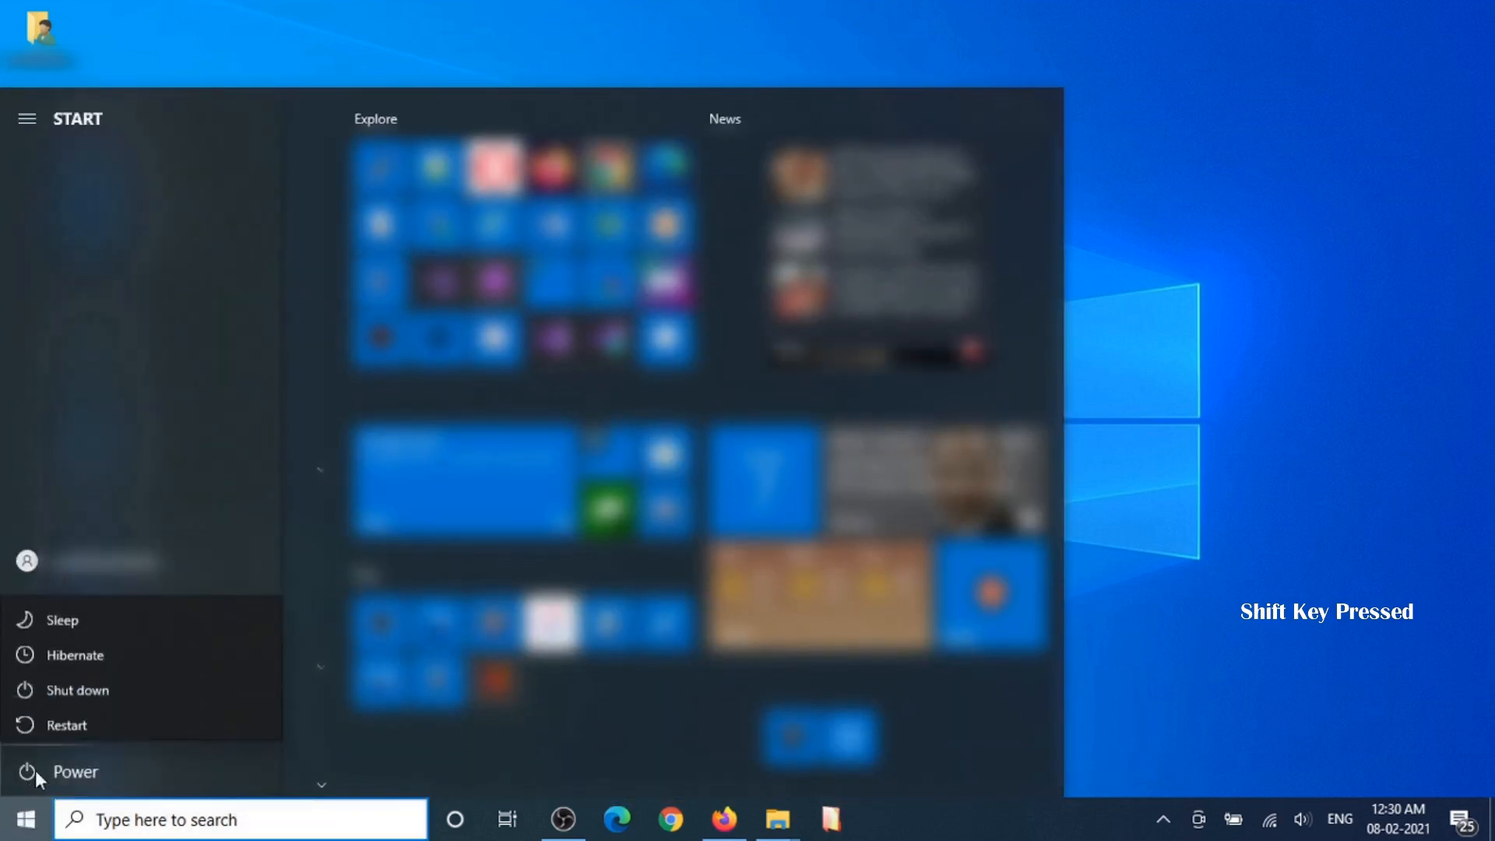
shift+click(73, 713)
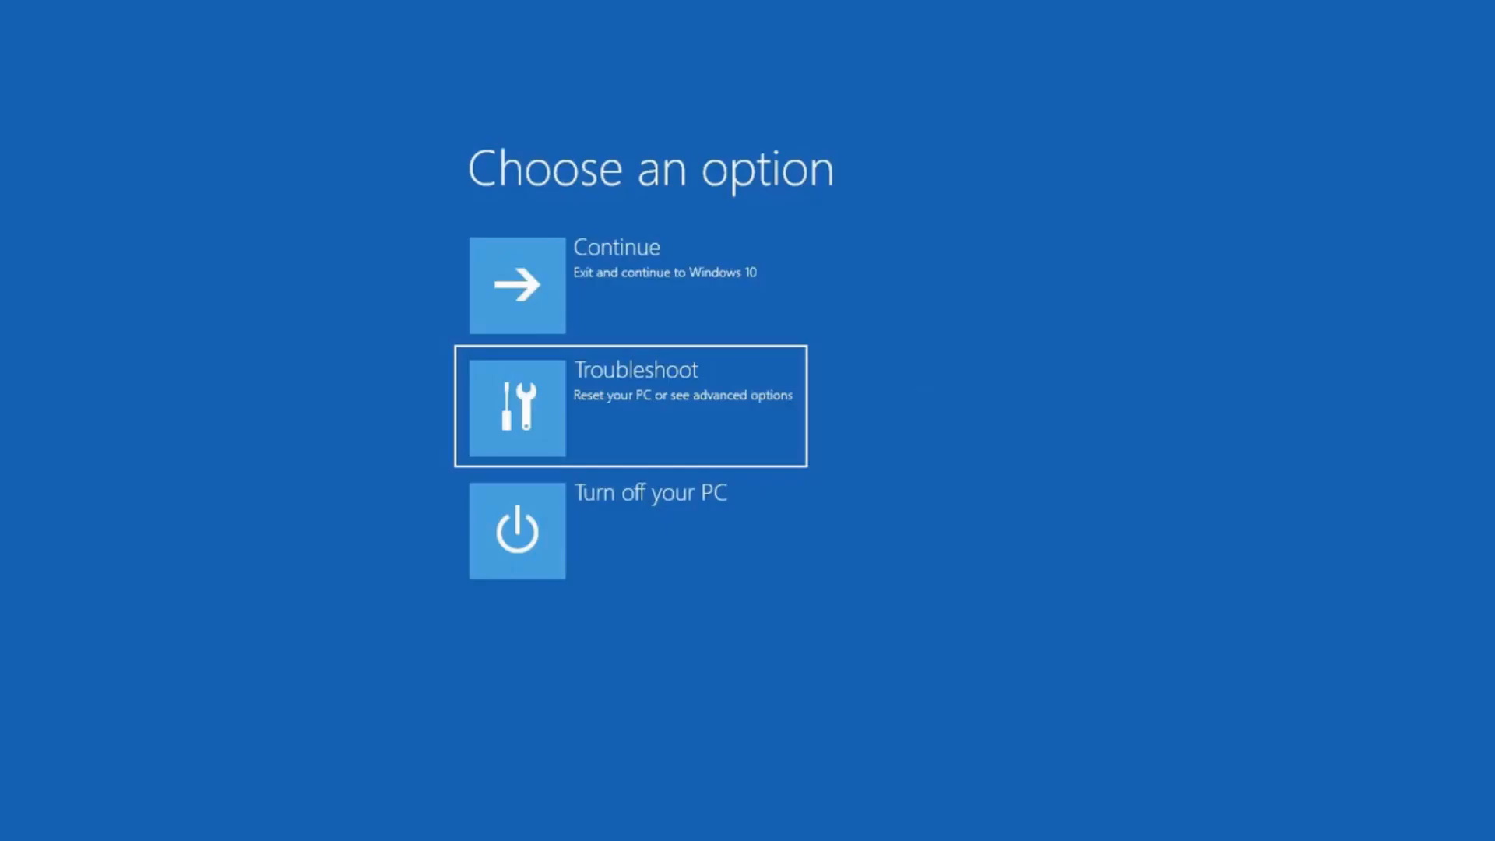
Step: Go through Troubleshoot and Advanced options to Startup Settings, restart the PC, and choose Enable Safe Mode
key(Return)
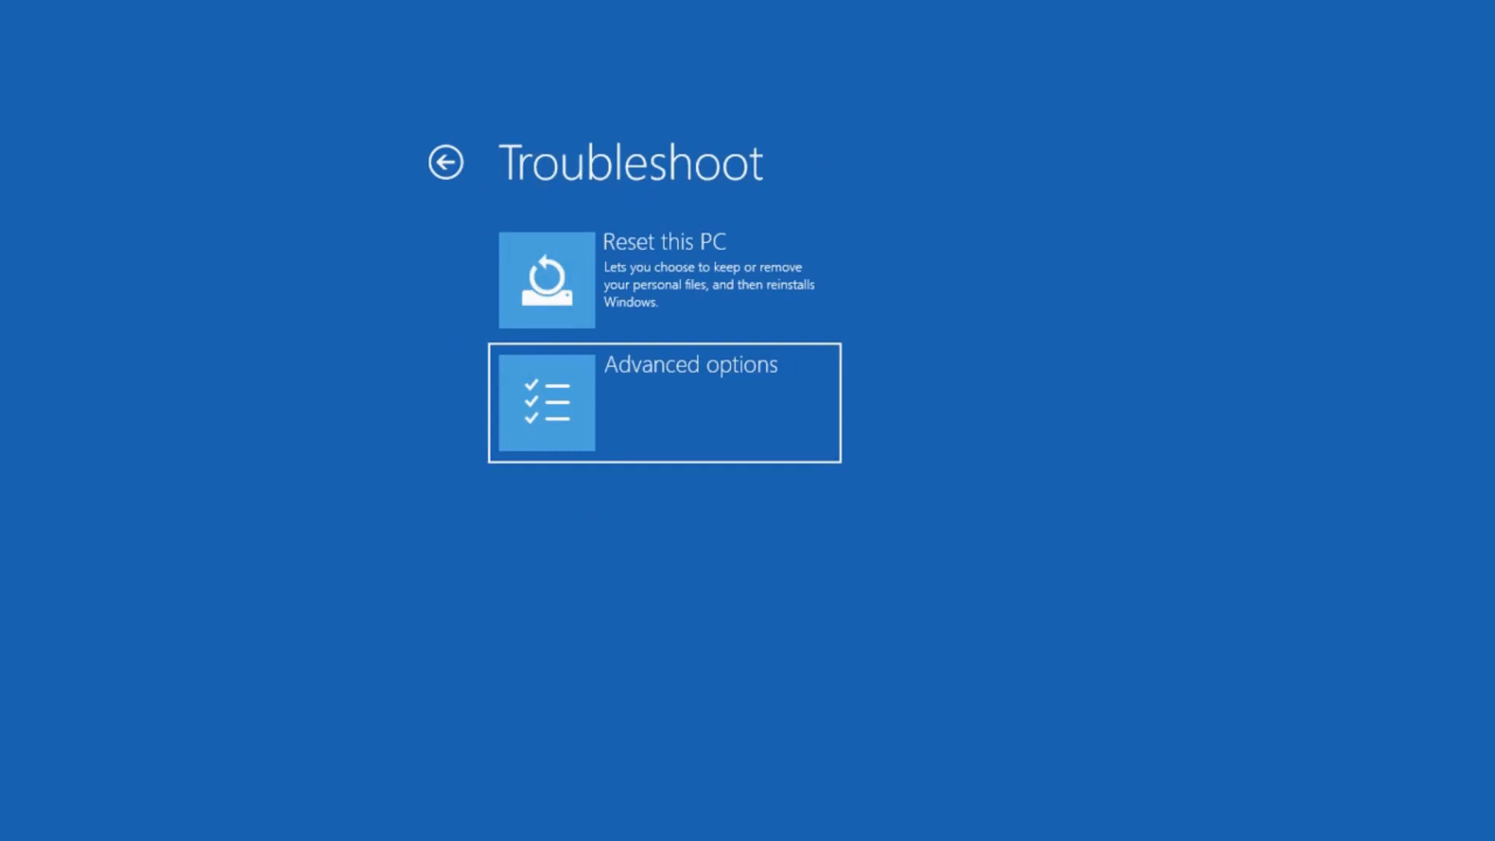
key(Return)
key(Return)
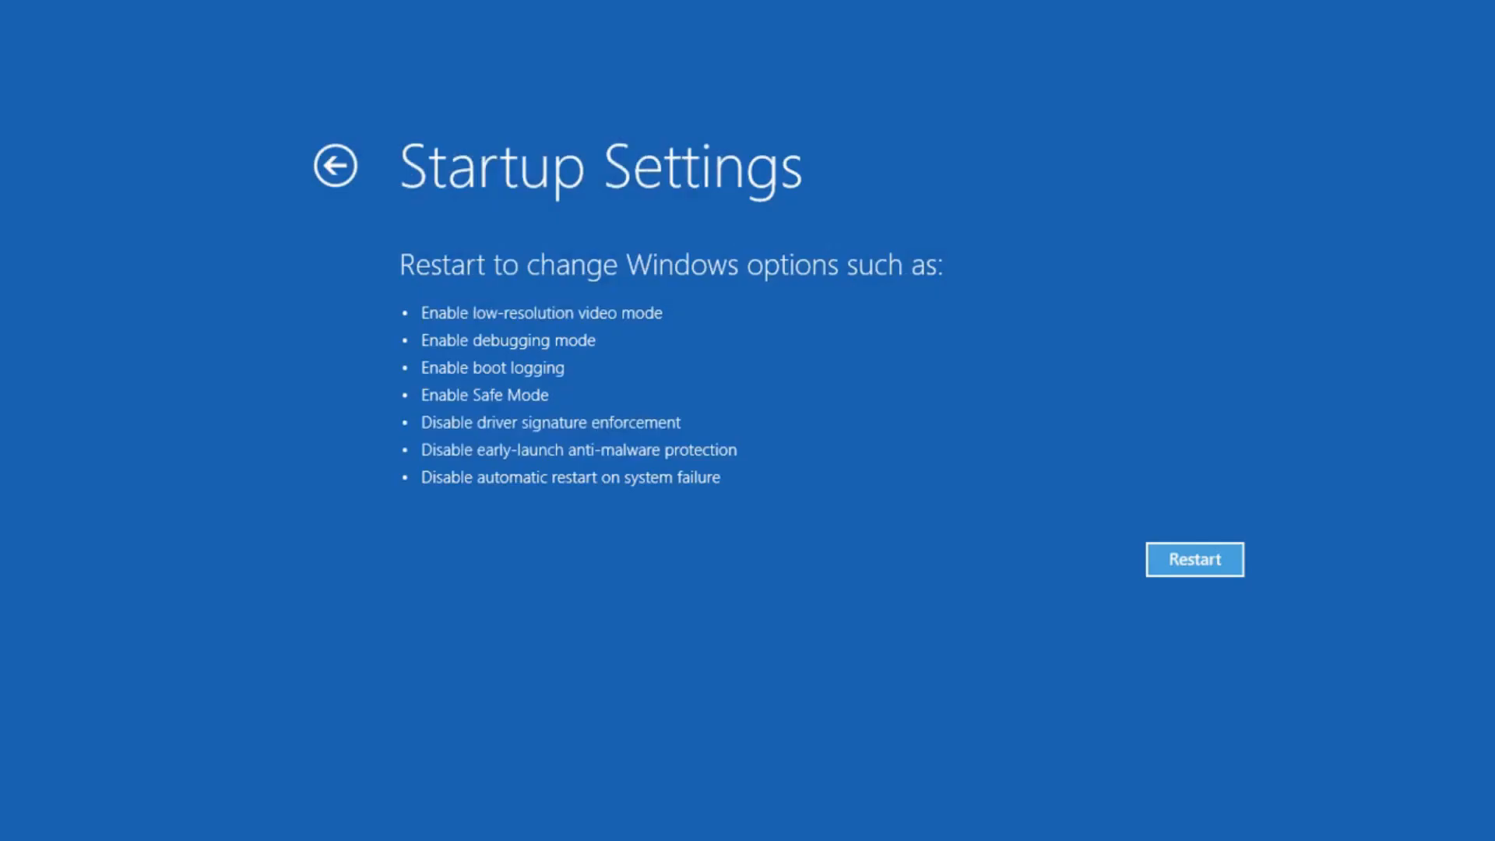
key(Return)
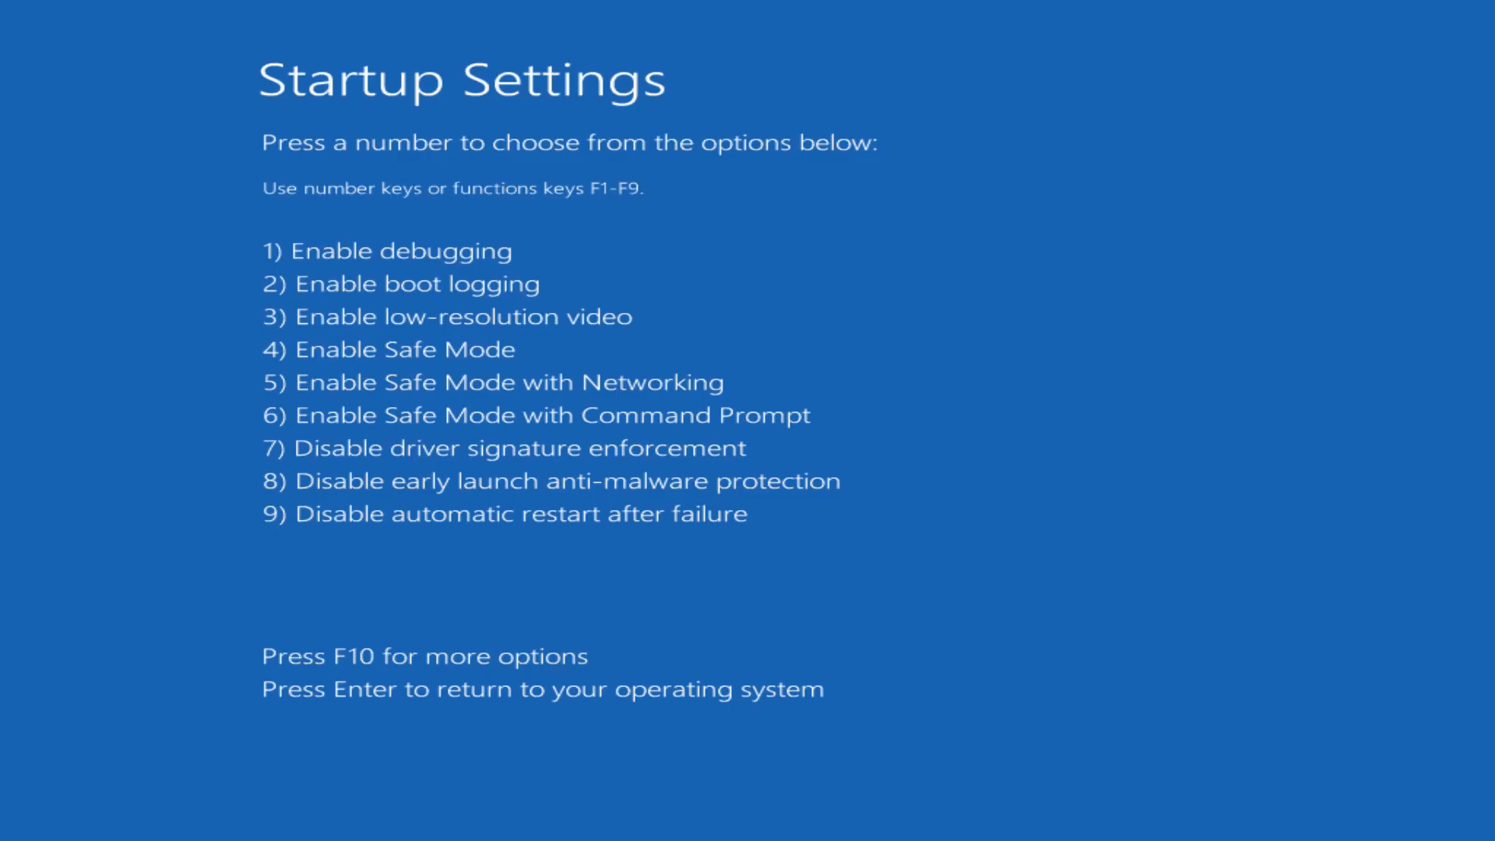
key(4)
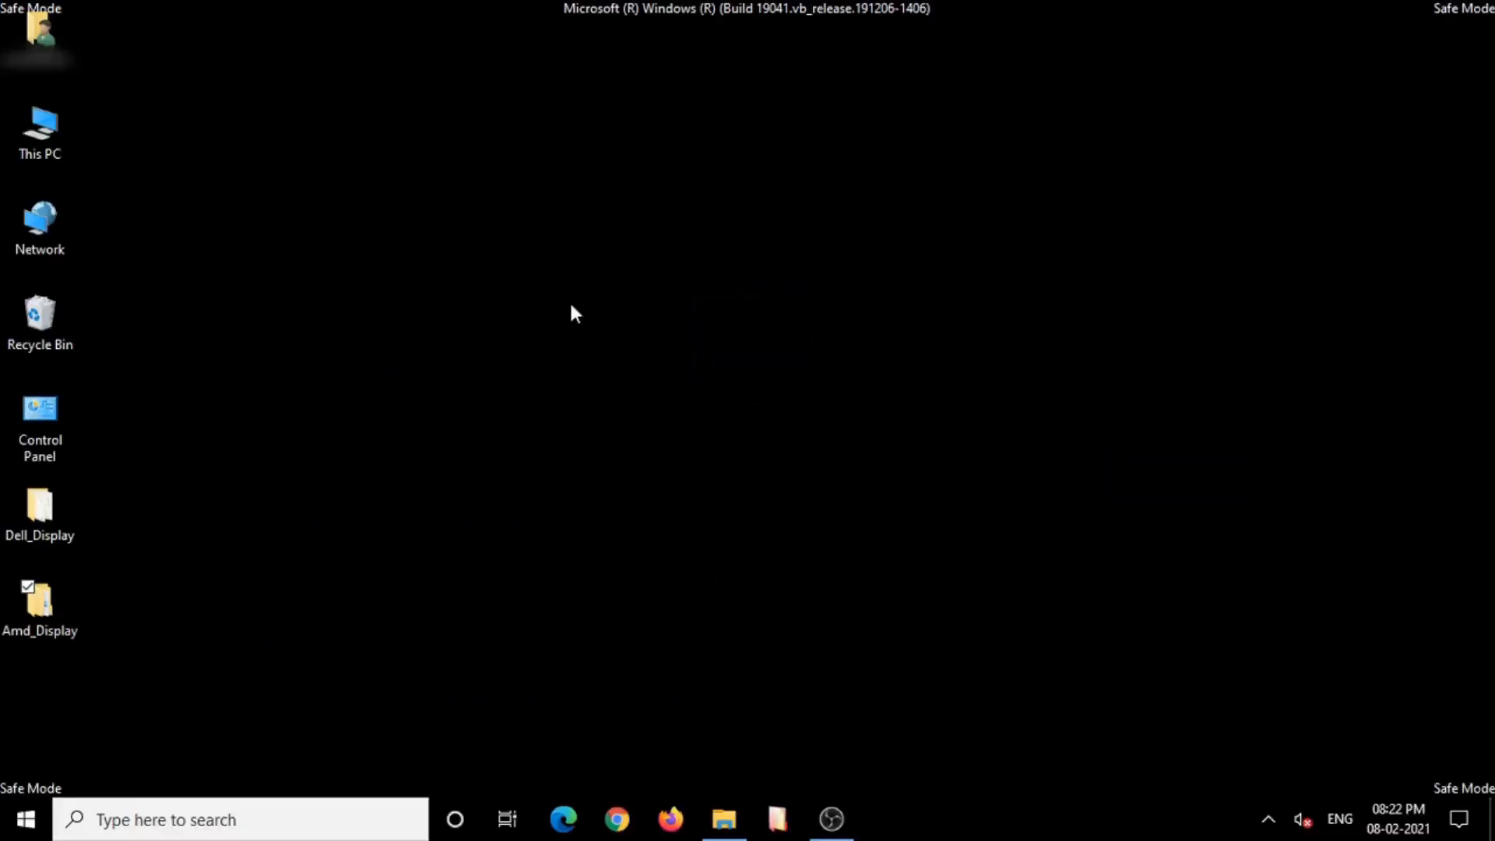
Step: Open the Radeon-Software-Adrenalin-2020-20.11.2-Win10-64Bit-Nov18 folder inside Amd_Display on the Desktop
click(45, 621)
double_click(45, 620)
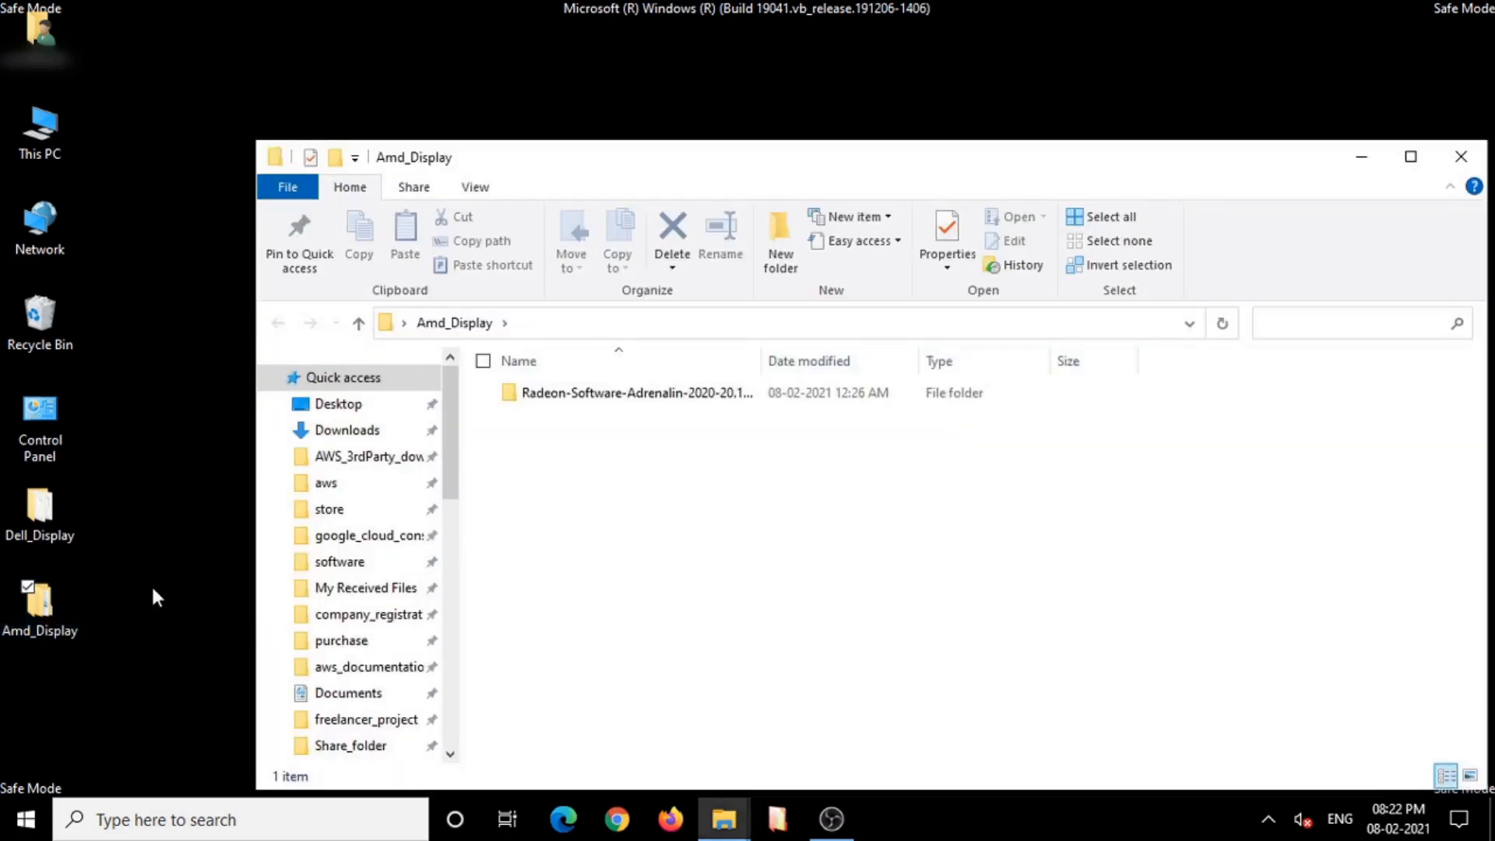
click(562, 397)
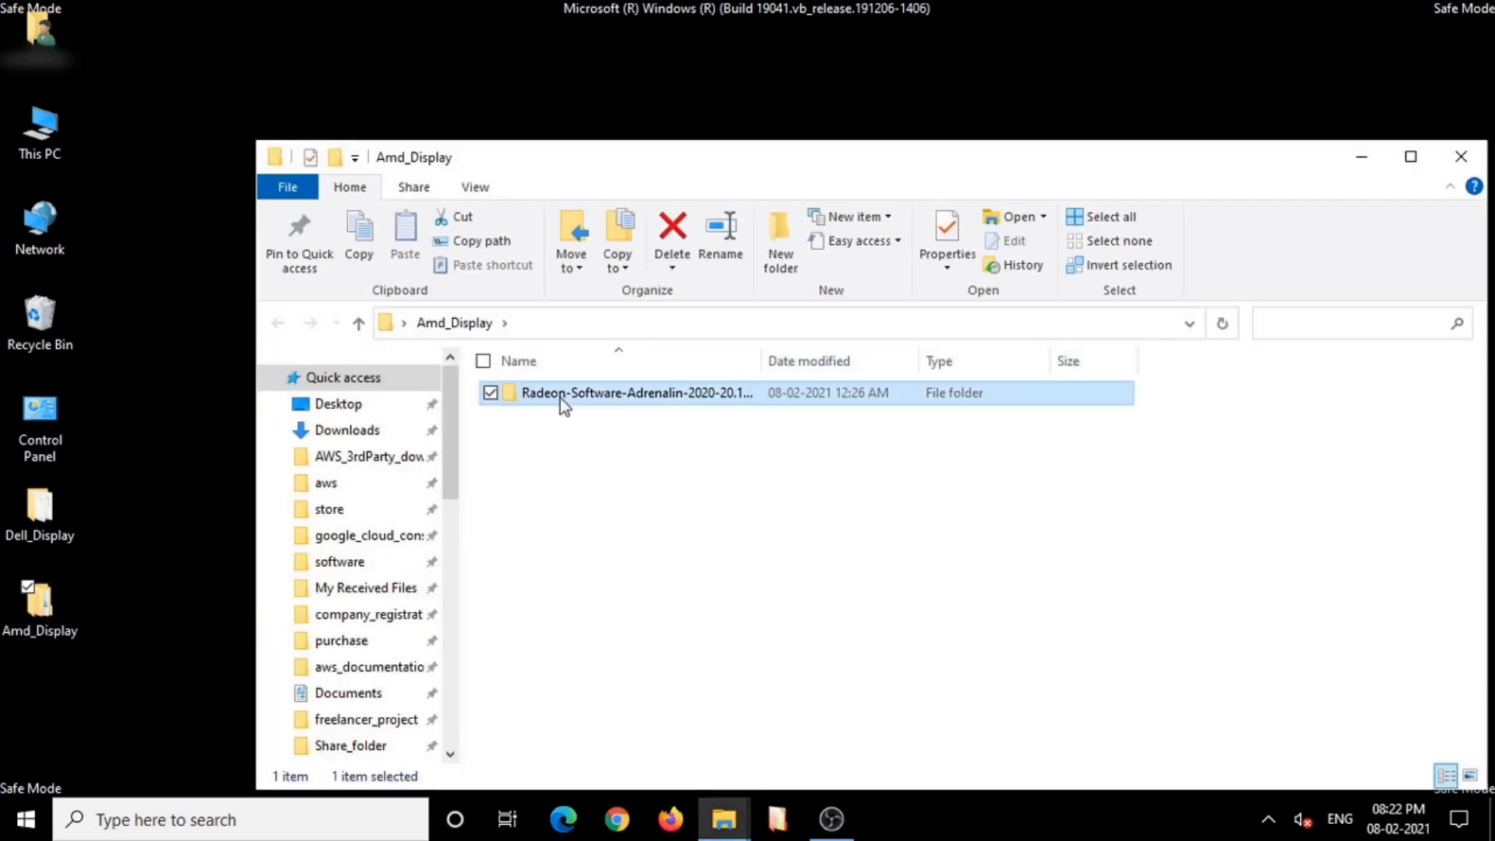
double_click(559, 400)
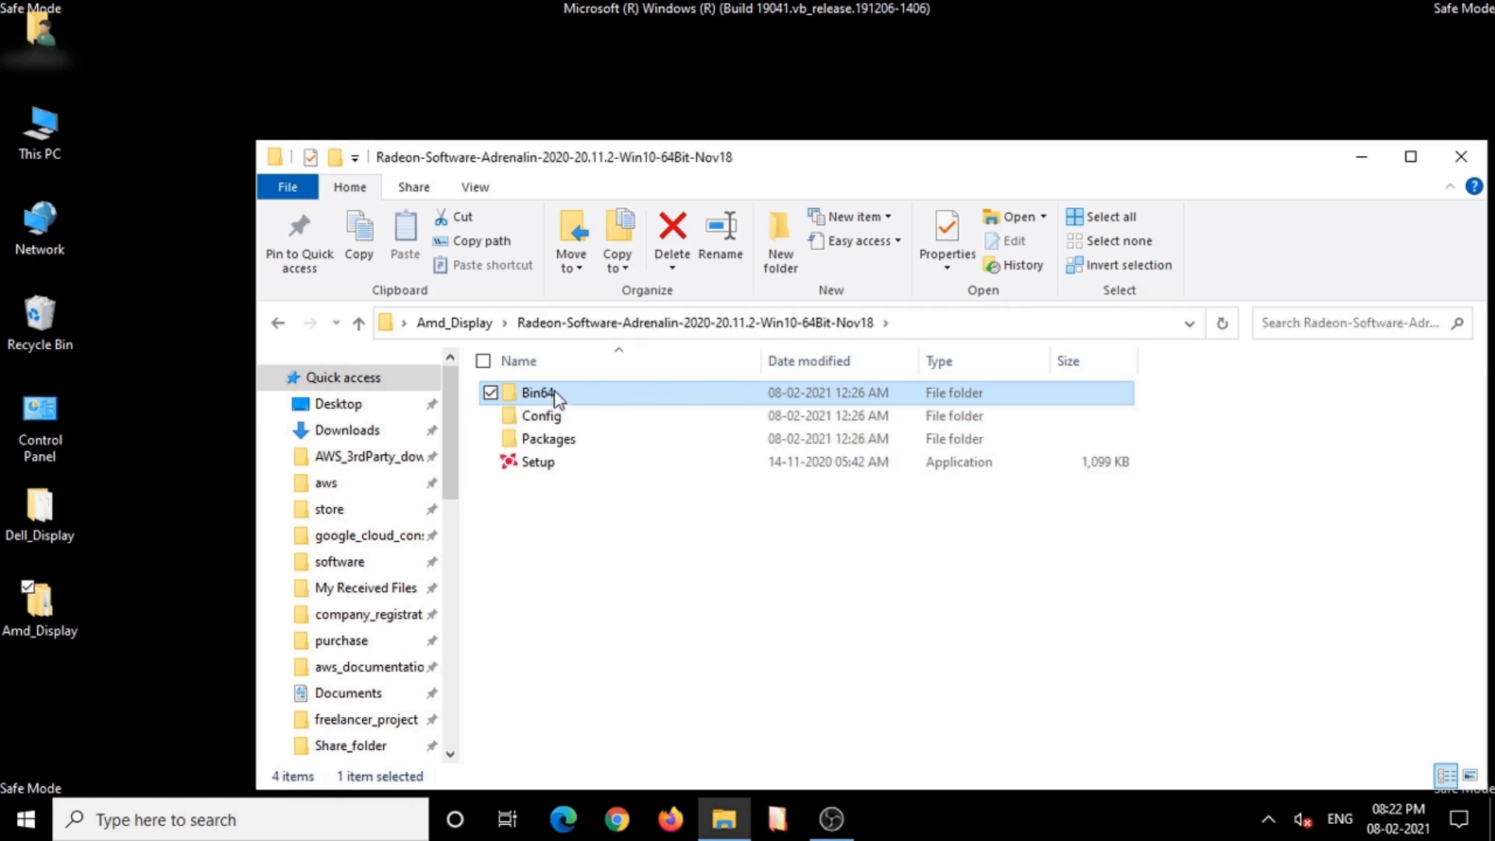
Step: Run AMDCleanupUtility from the Bin64 folder, confirm the removal of AMD drivers and applications, and finish the utility
double_click(558, 395)
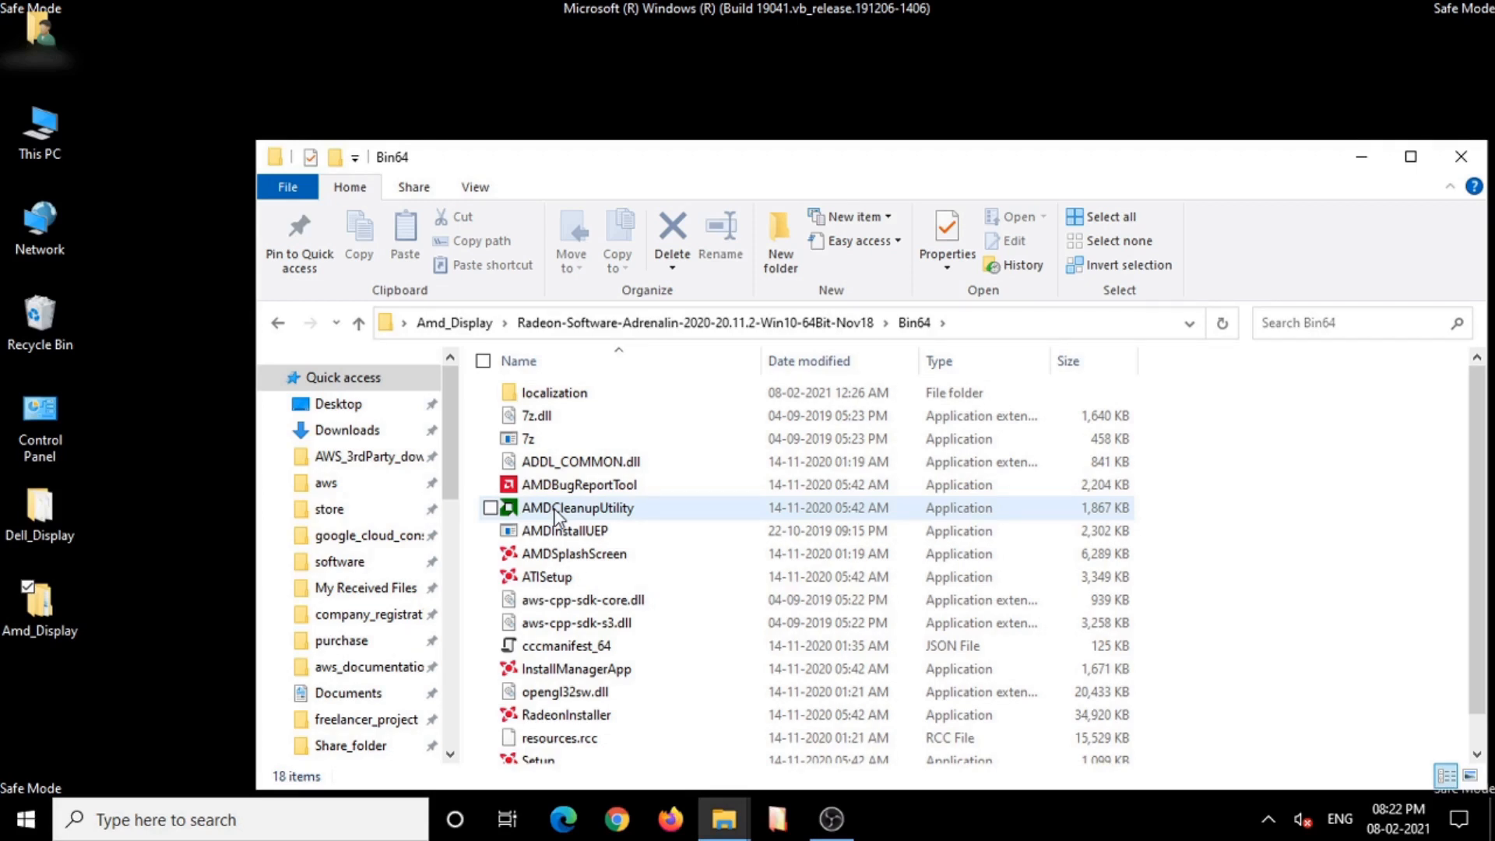
double_click(556, 515)
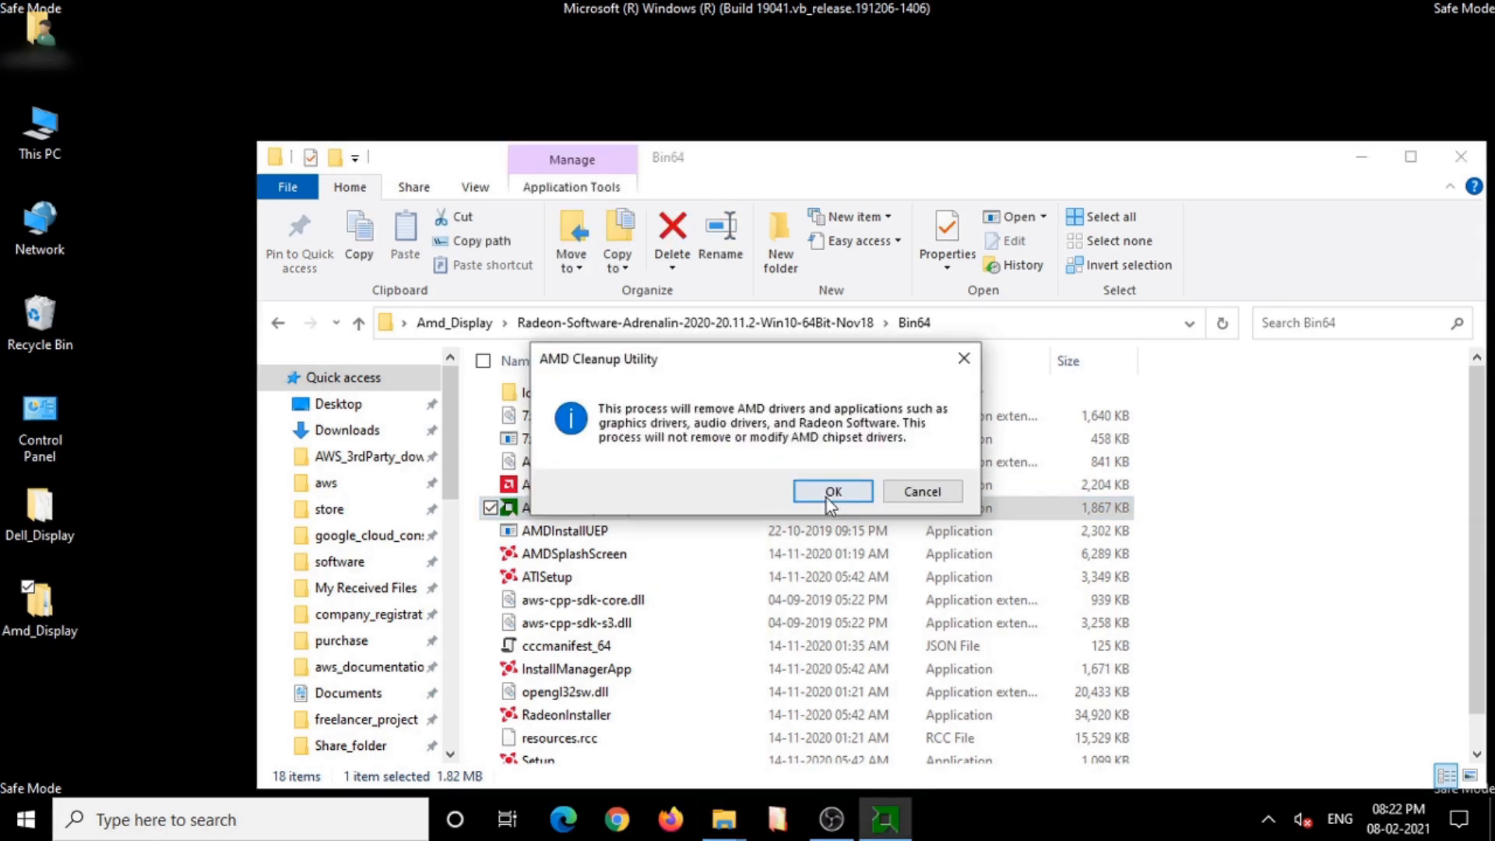
click(832, 492)
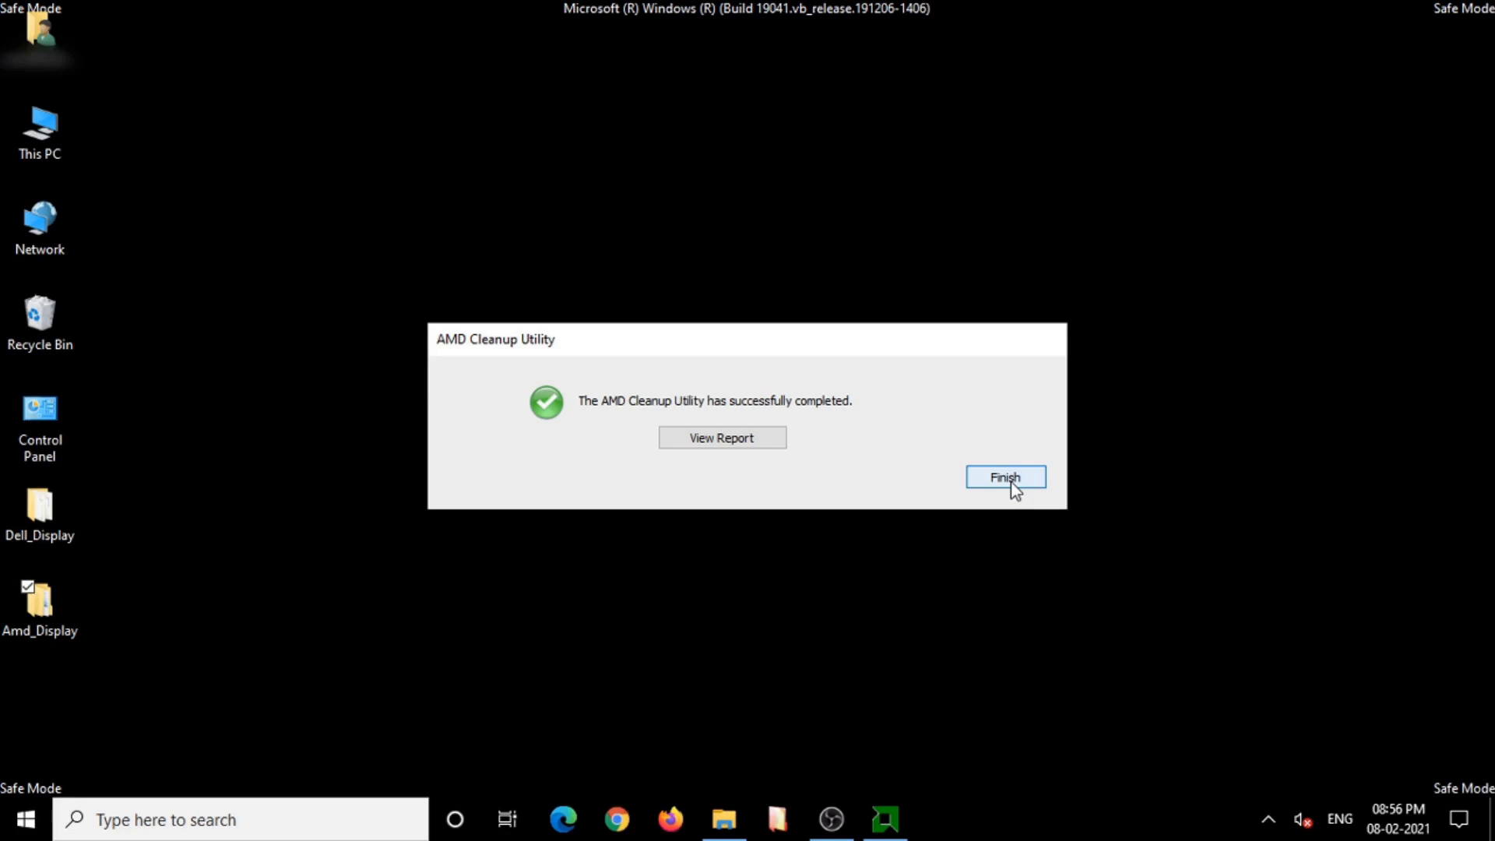
click(1005, 477)
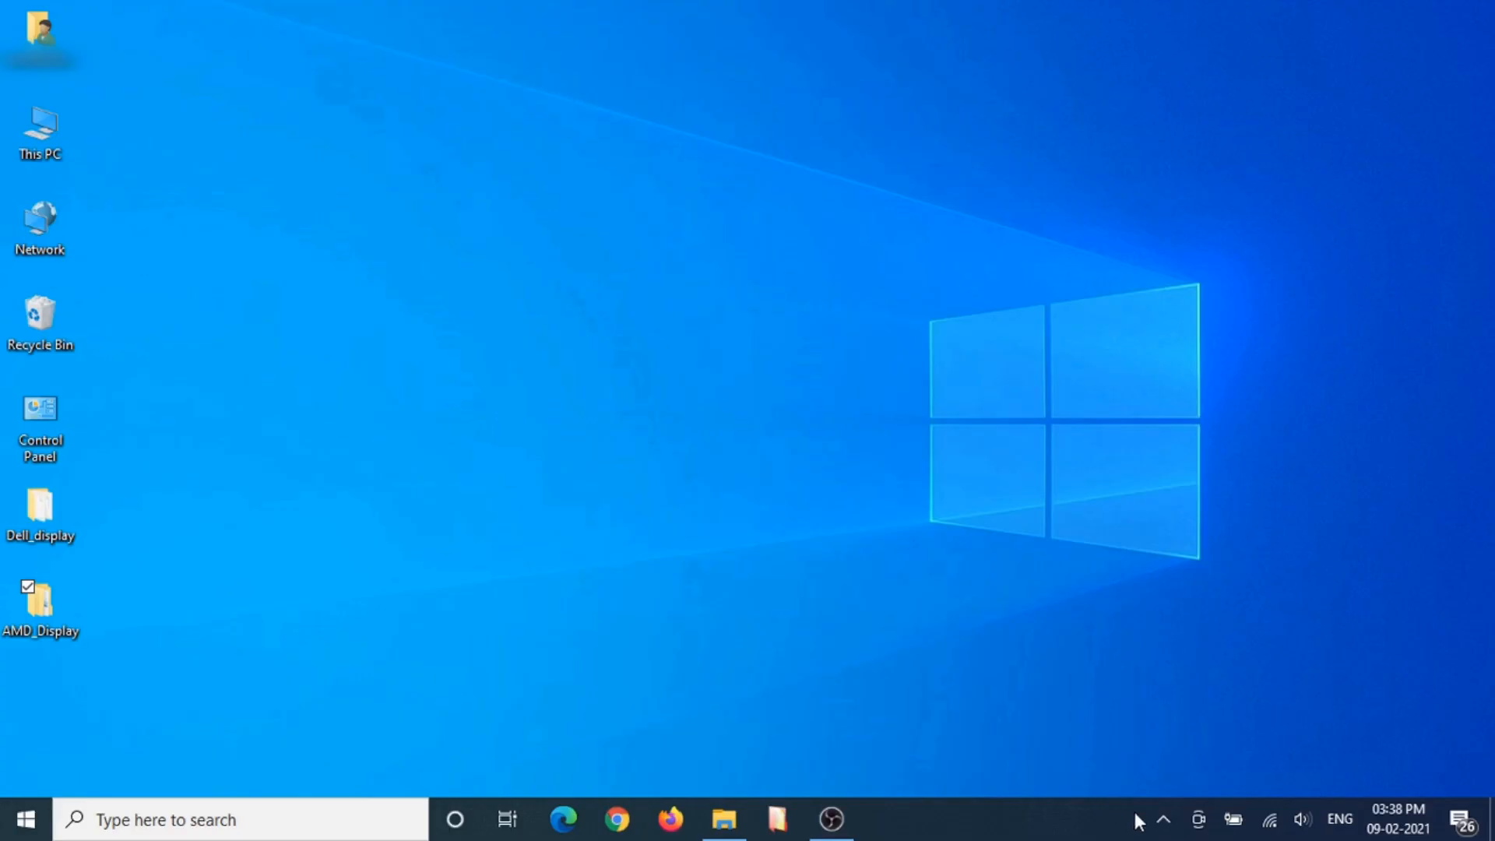
Step: Turn off Real-time protection in the Virus & threat protection settings of Windows Security and close the window
click(1163, 819)
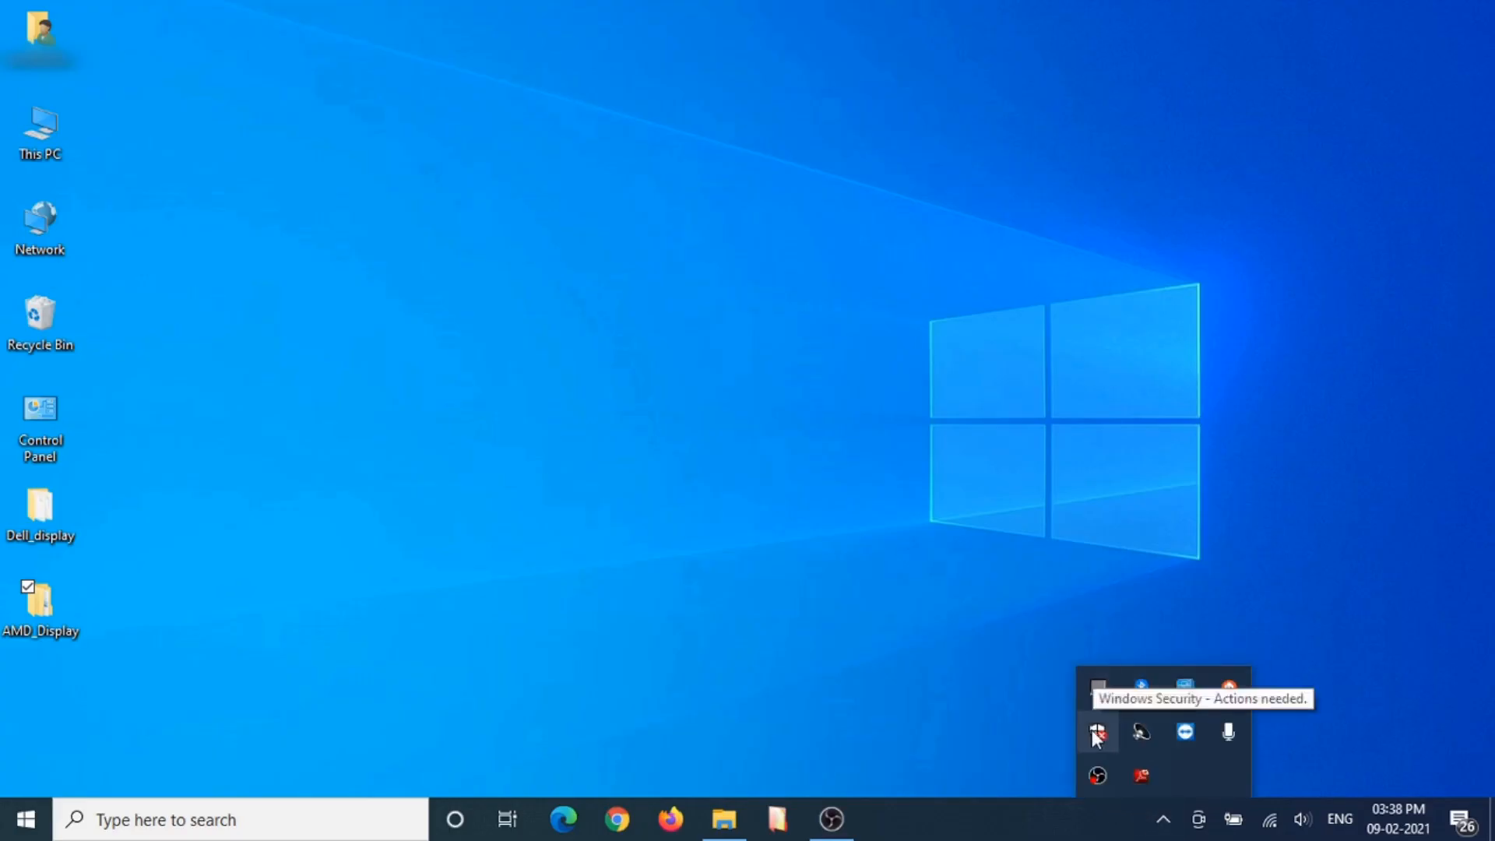
right_click(1098, 731)
click(892, 699)
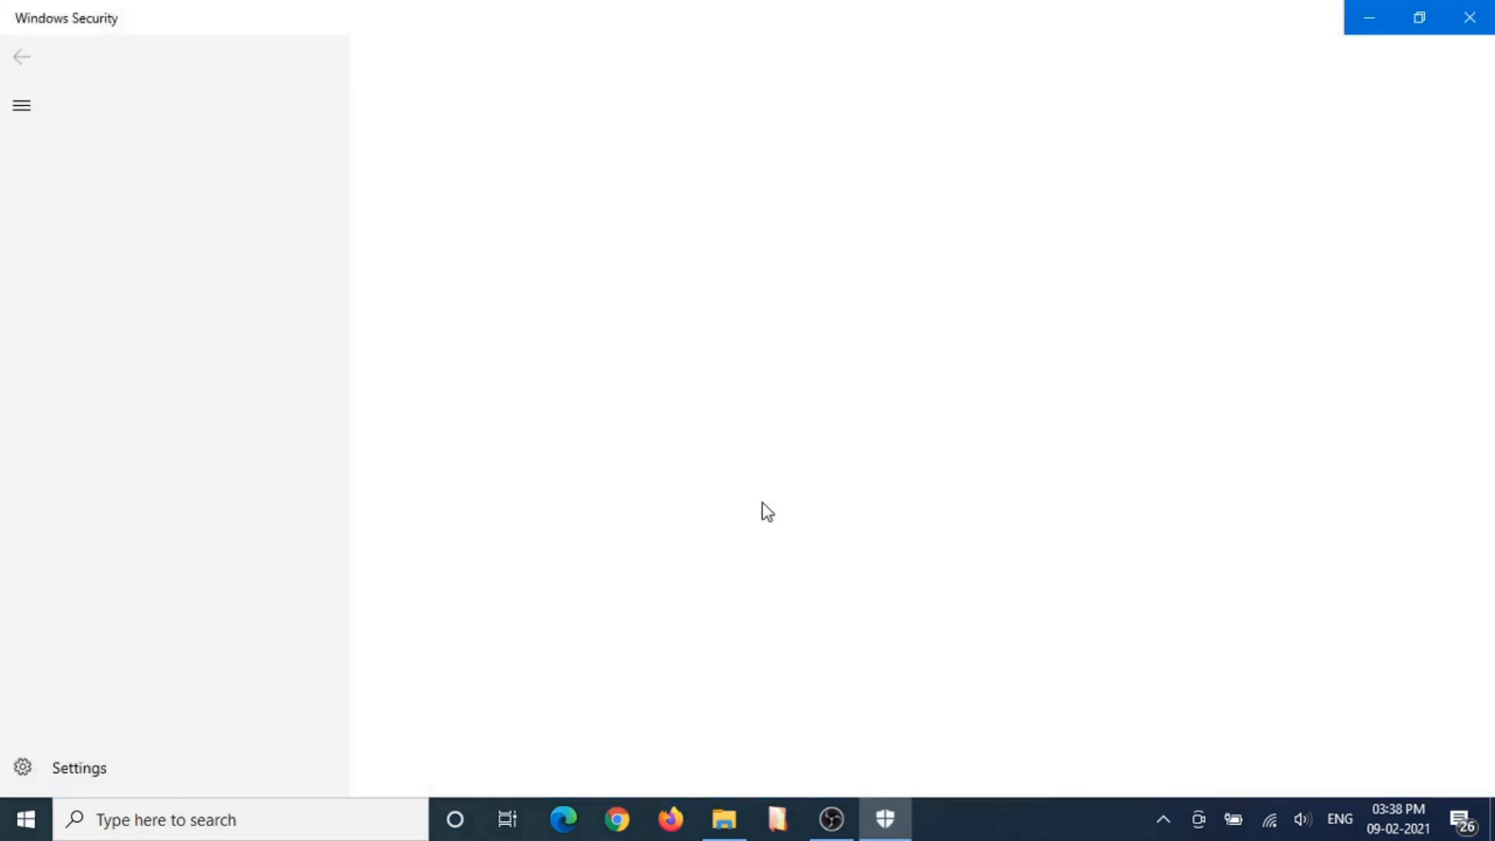
click(300, 202)
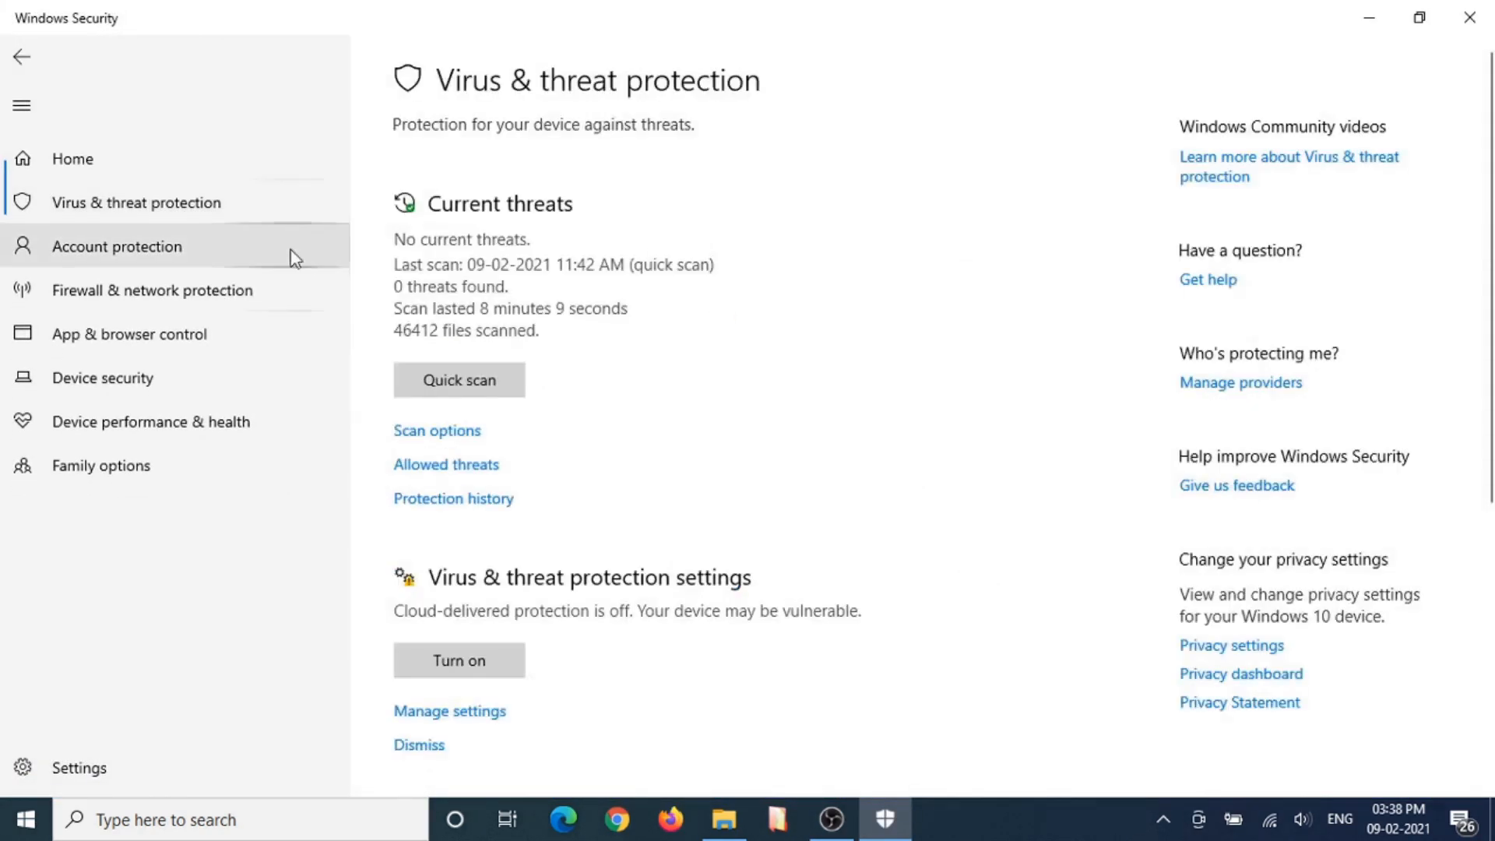
click(494, 711)
click(405, 345)
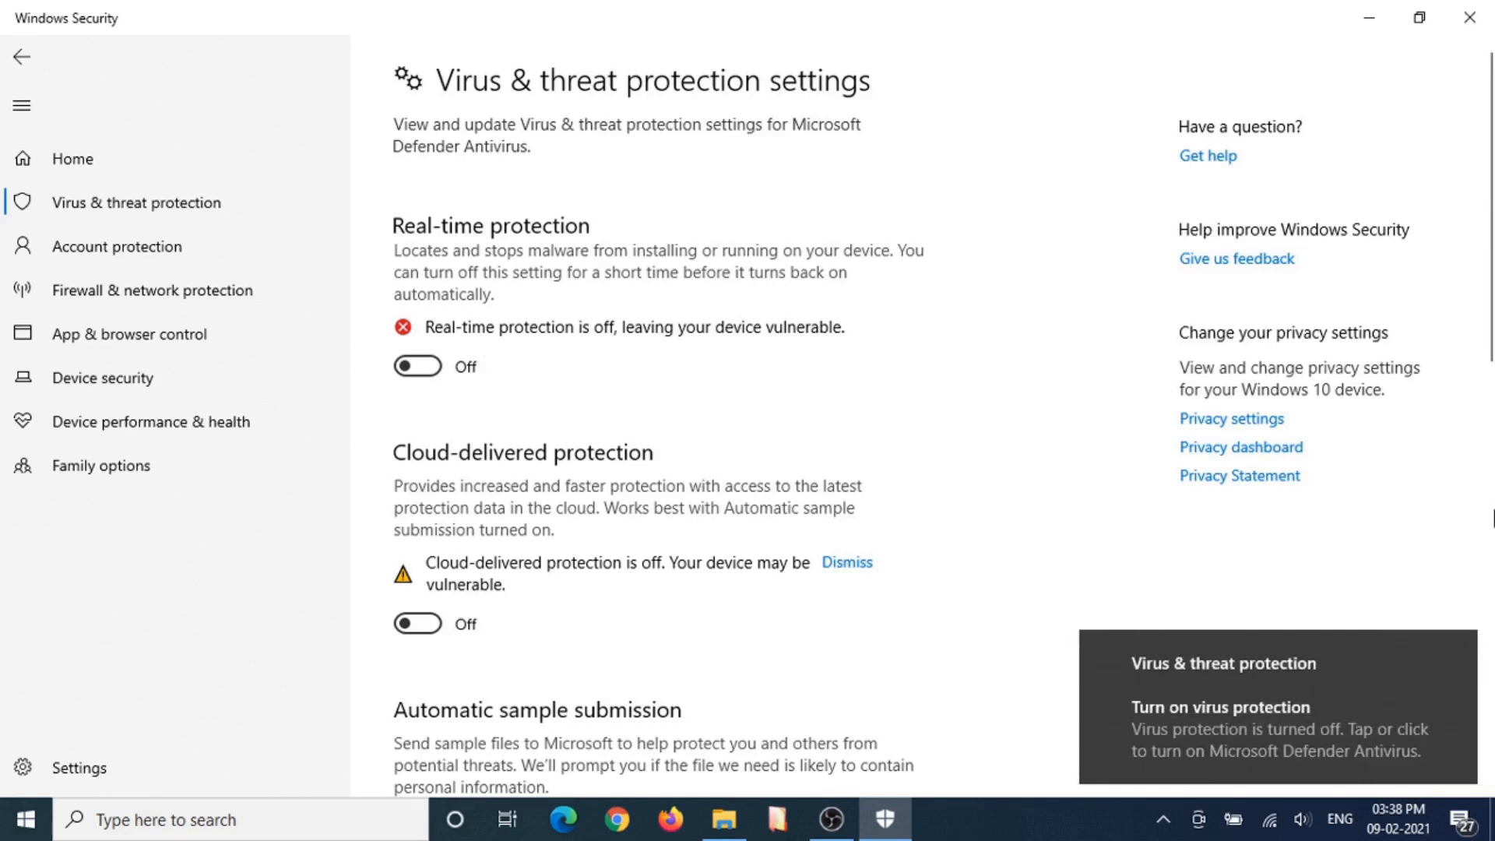
click(1454, 651)
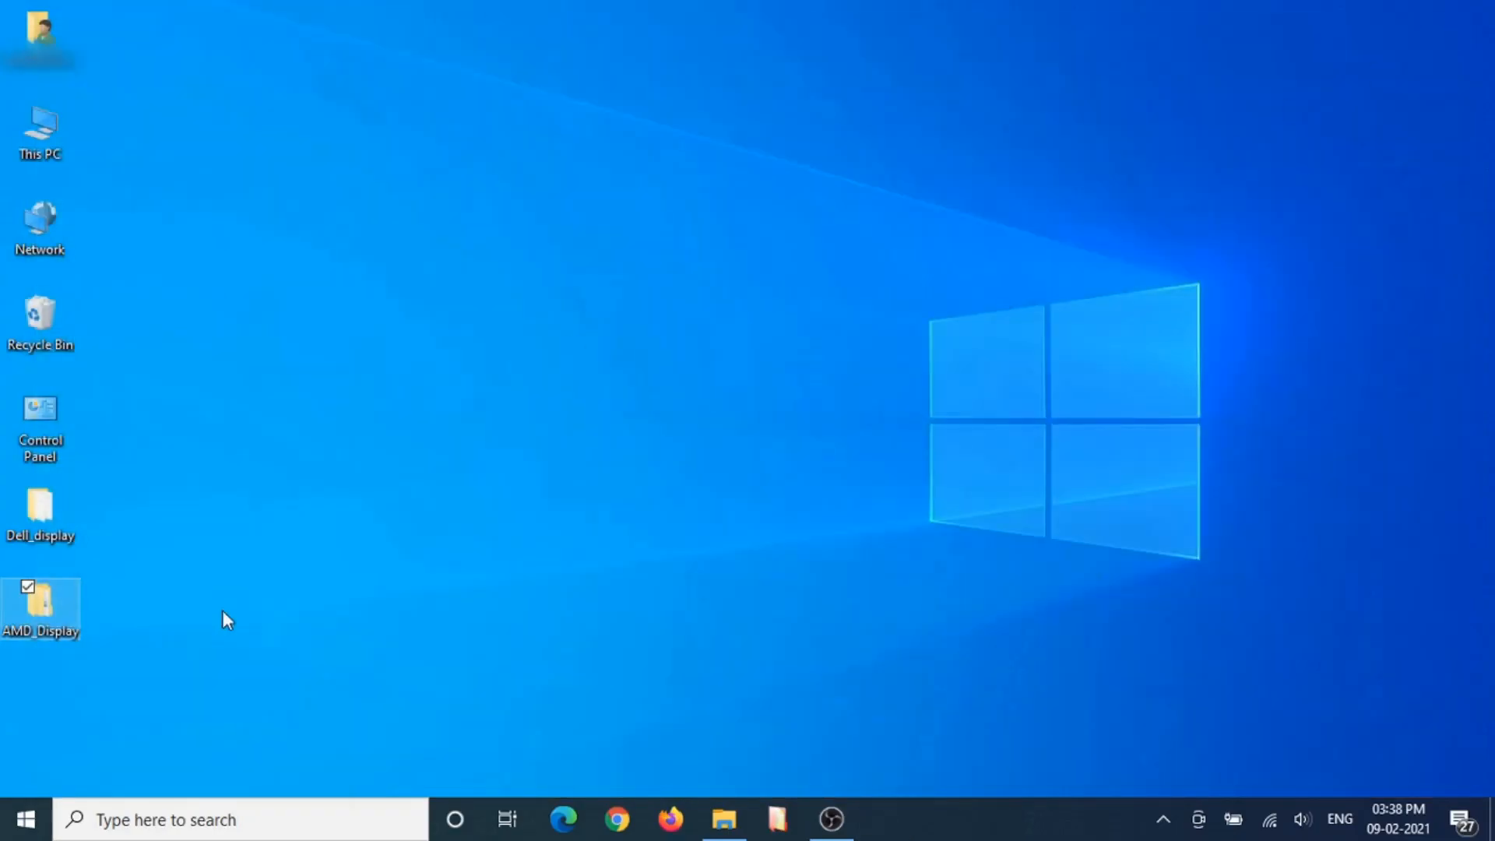
Step: Open Device Manager from the system properties of This PC
click(225, 613)
right_click(49, 129)
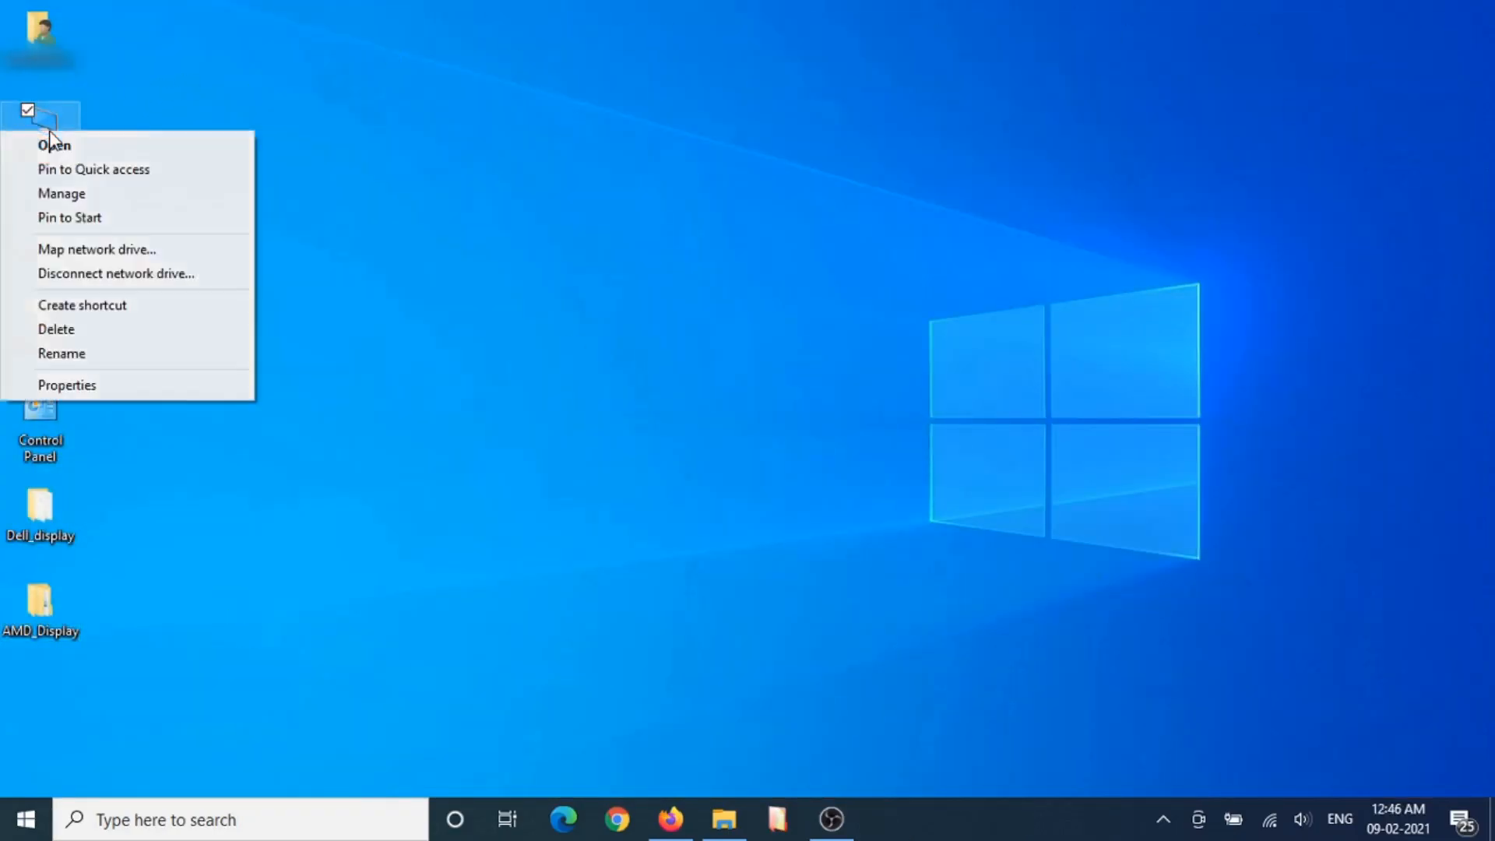
click(112, 384)
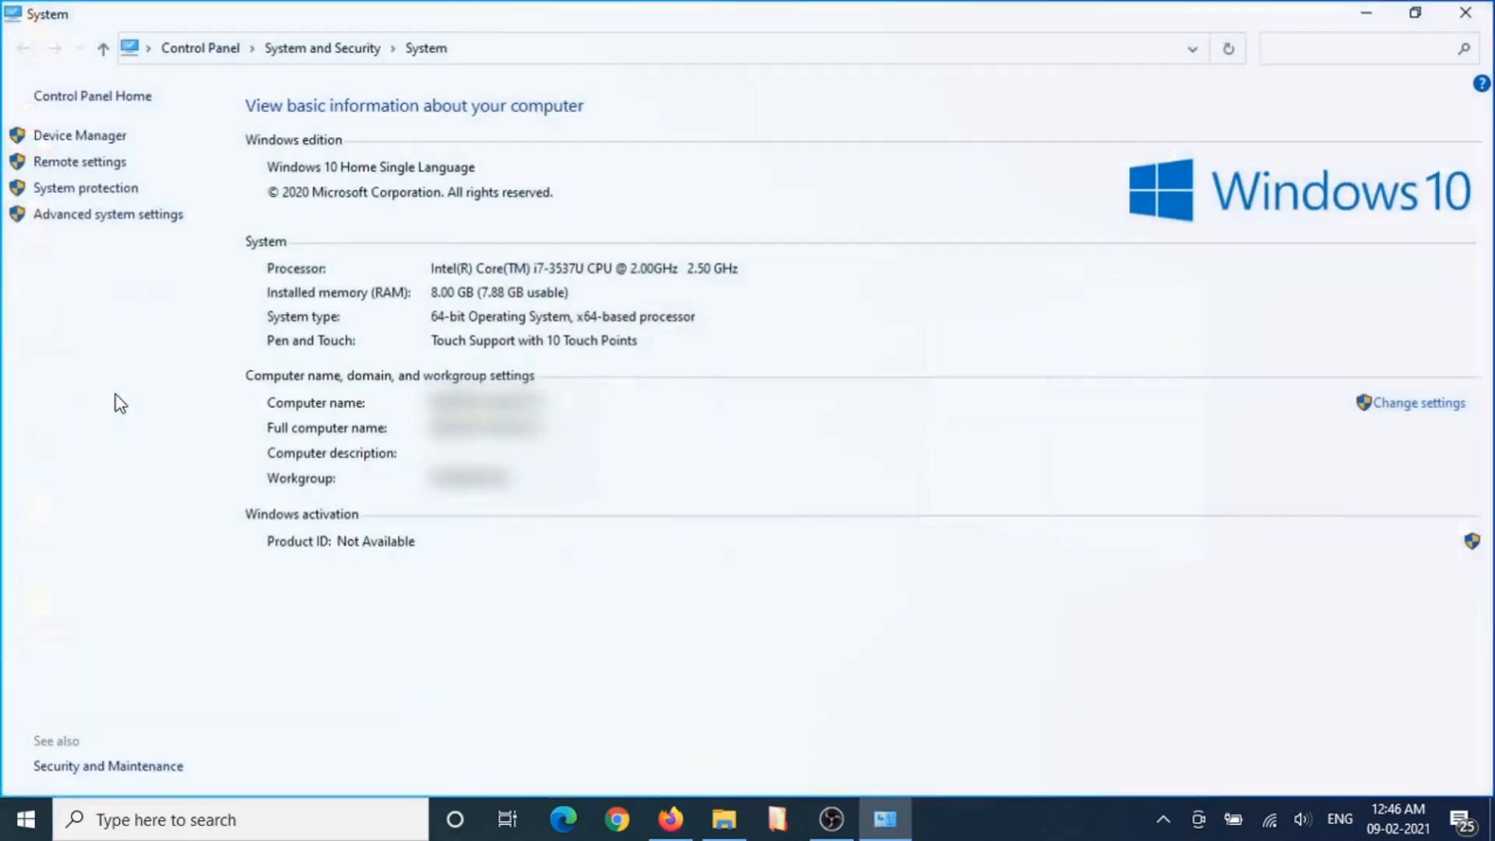
click(109, 137)
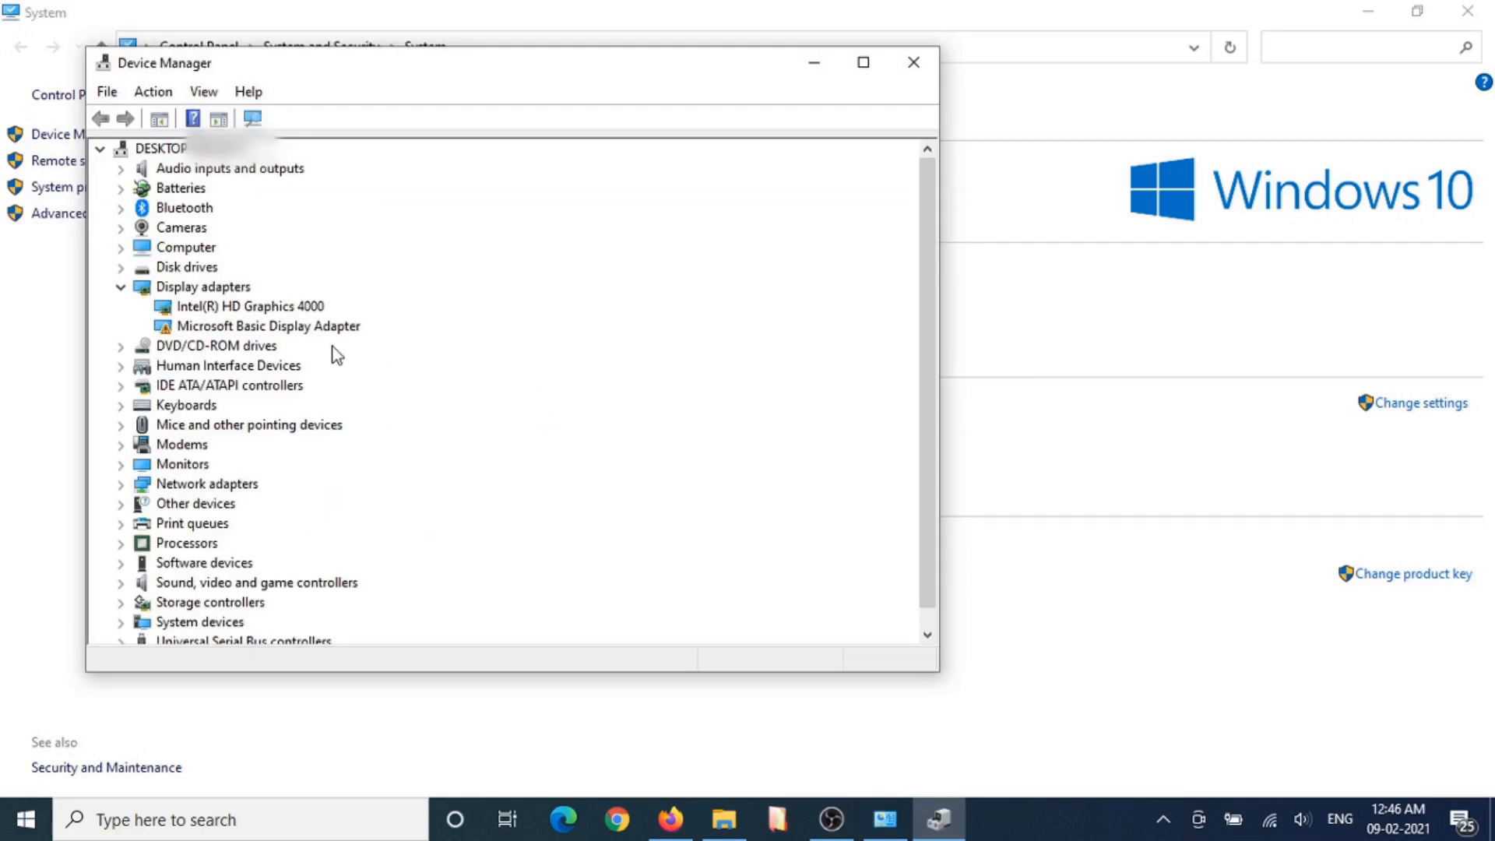
Step: Update the Microsoft Basic Display Adapter driver manually from the Dell_display folder on the Desktop, including subfolders, and minimize Device Manager
right_click(310, 328)
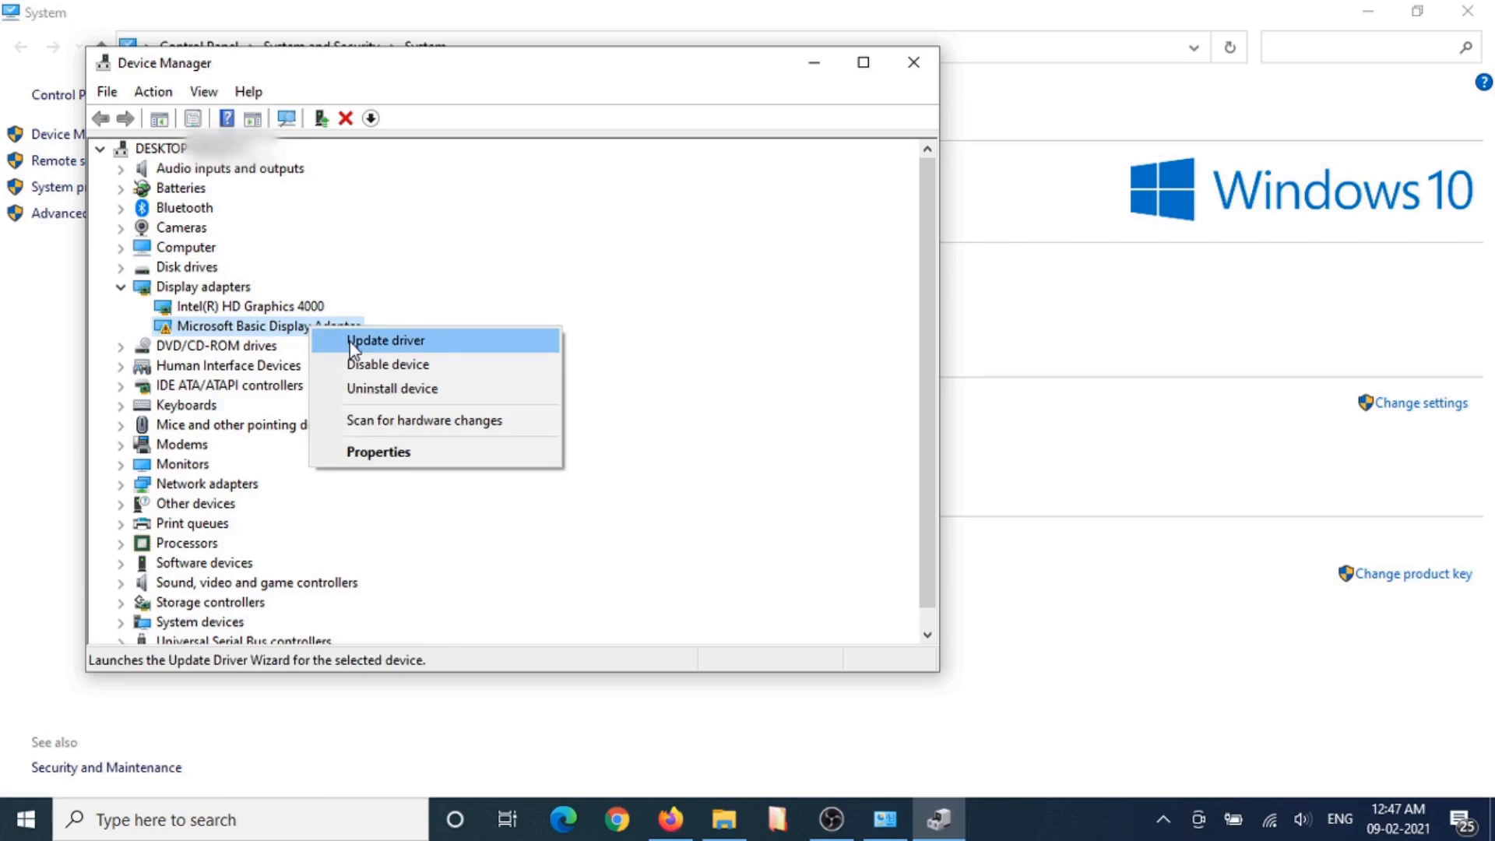
click(350, 342)
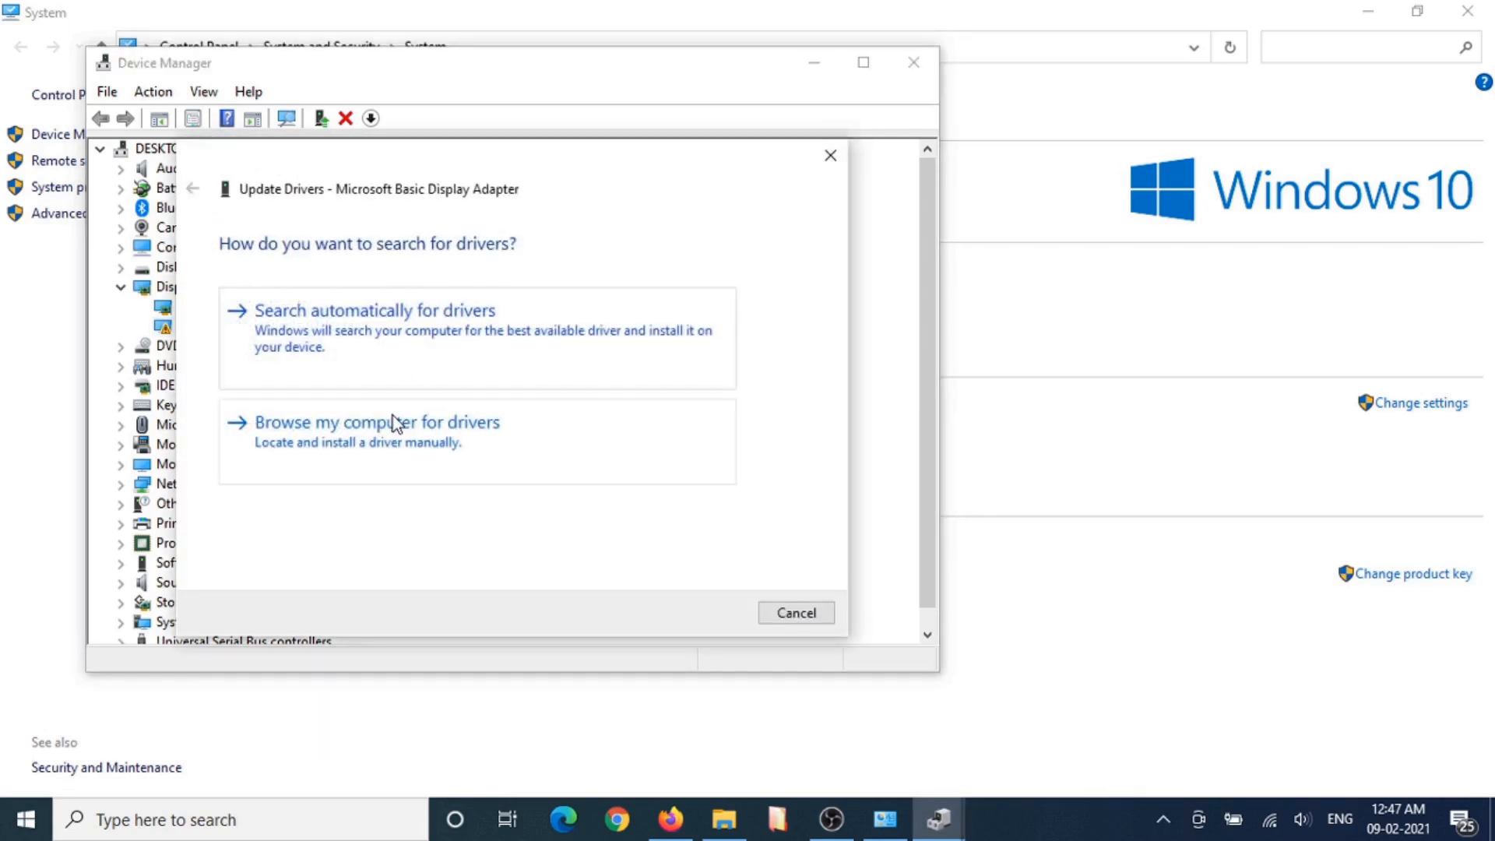
click(548, 443)
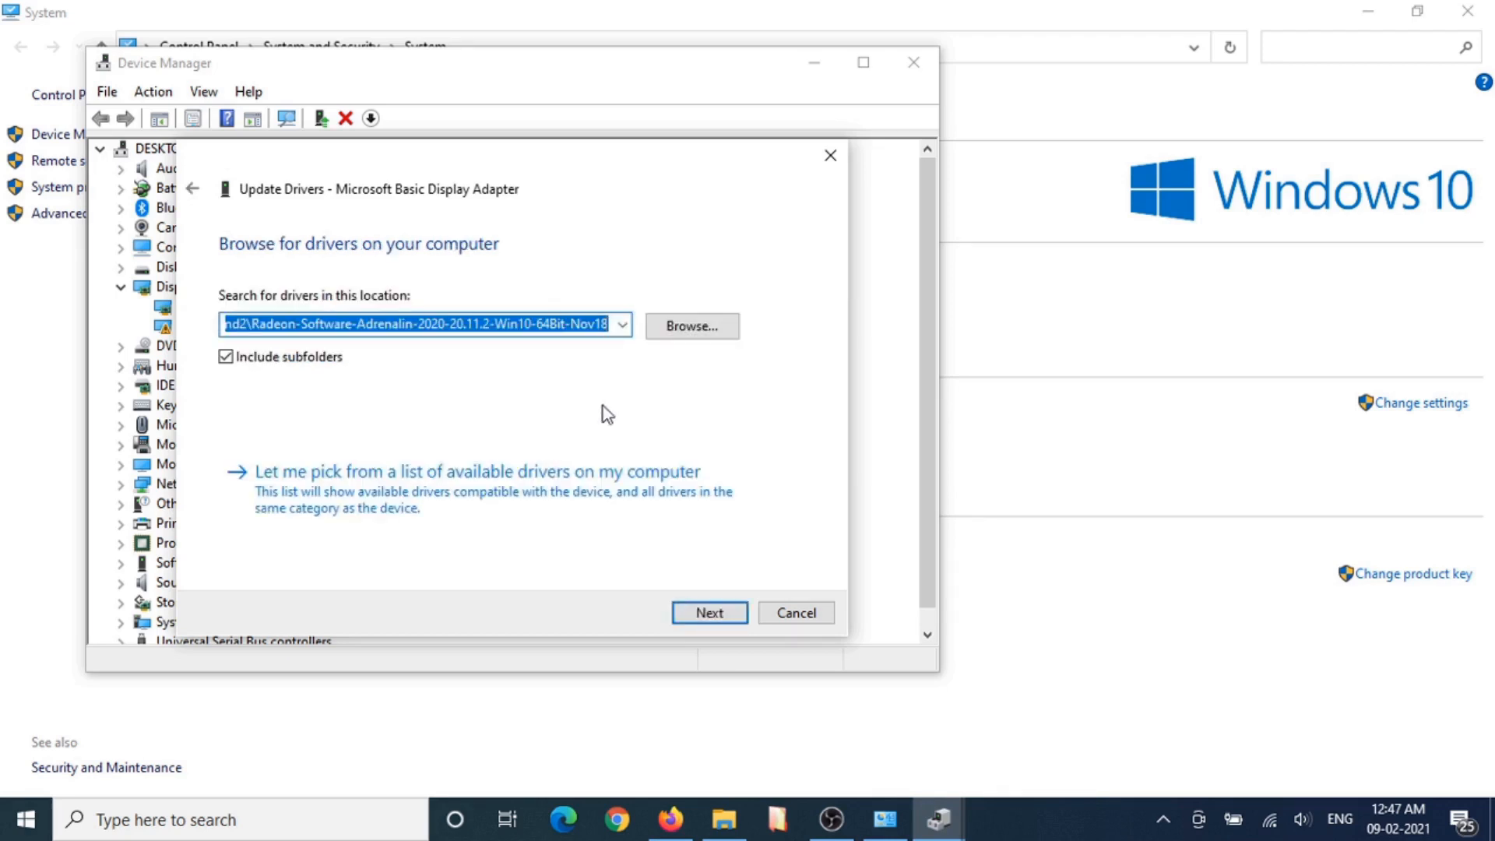
click(688, 330)
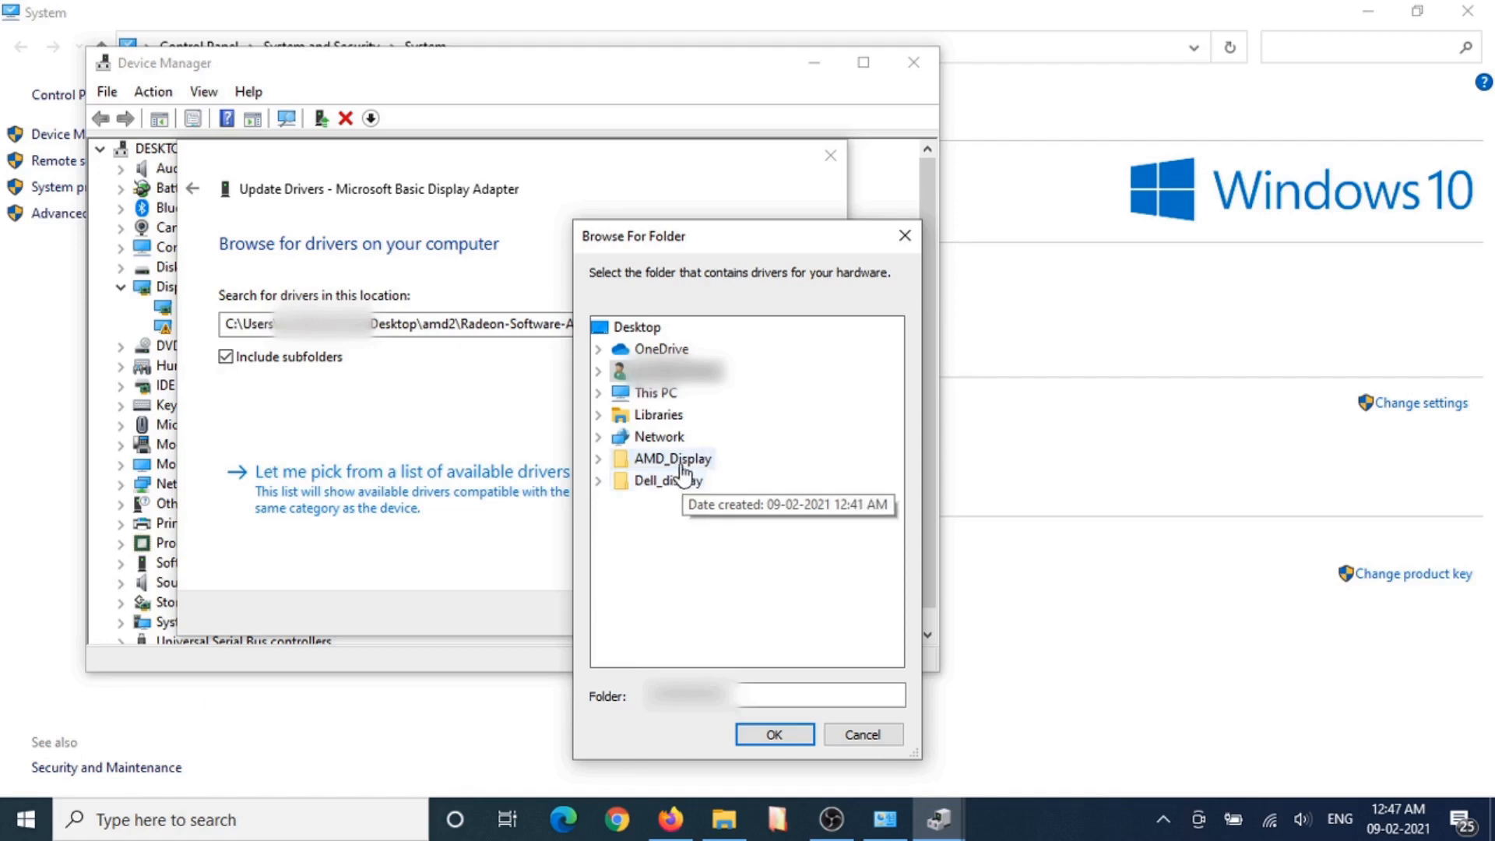
double_click(681, 486)
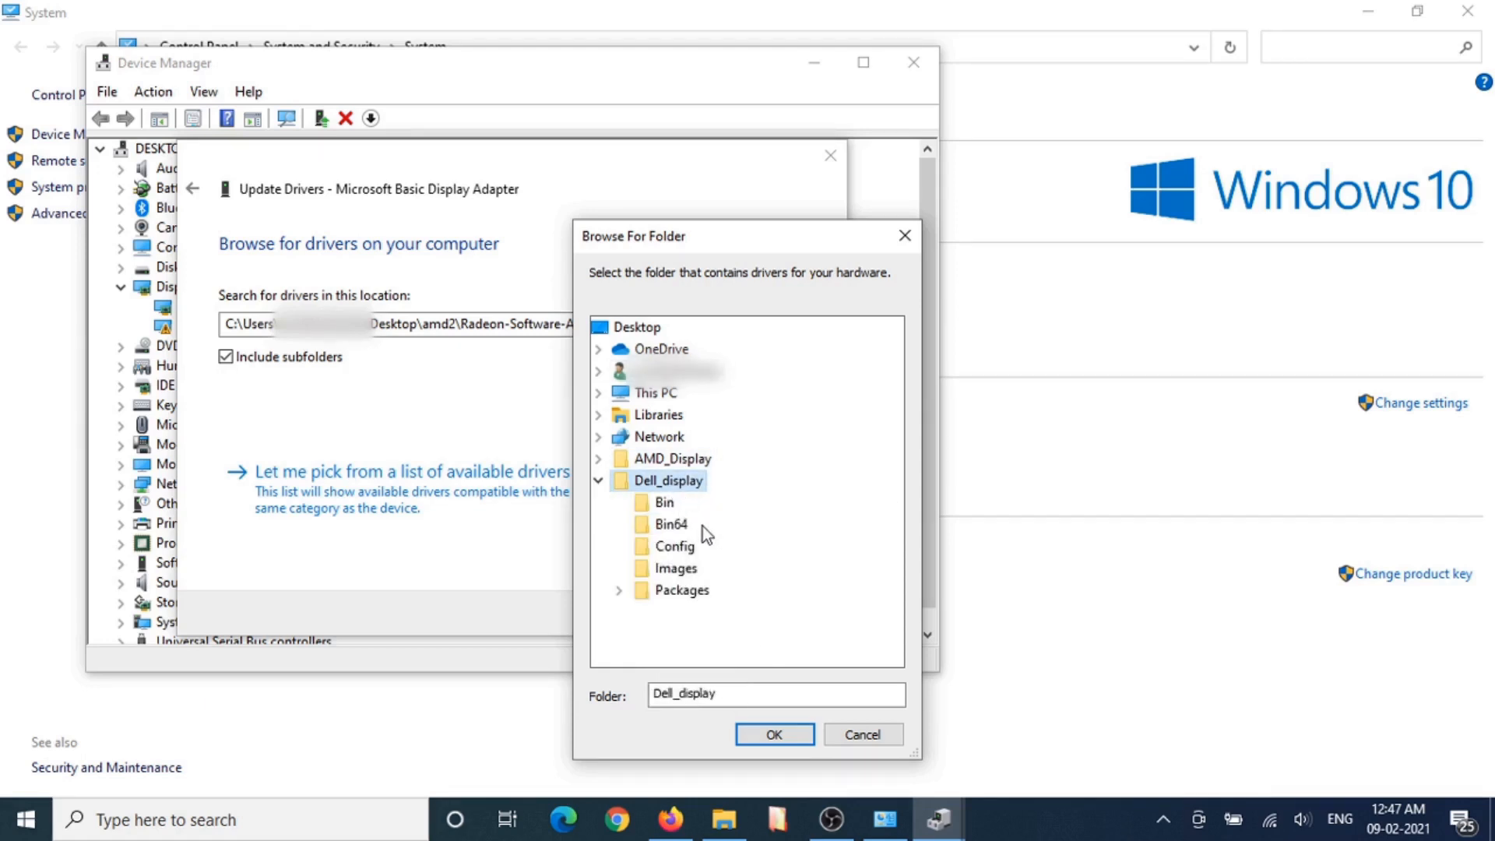
click(774, 734)
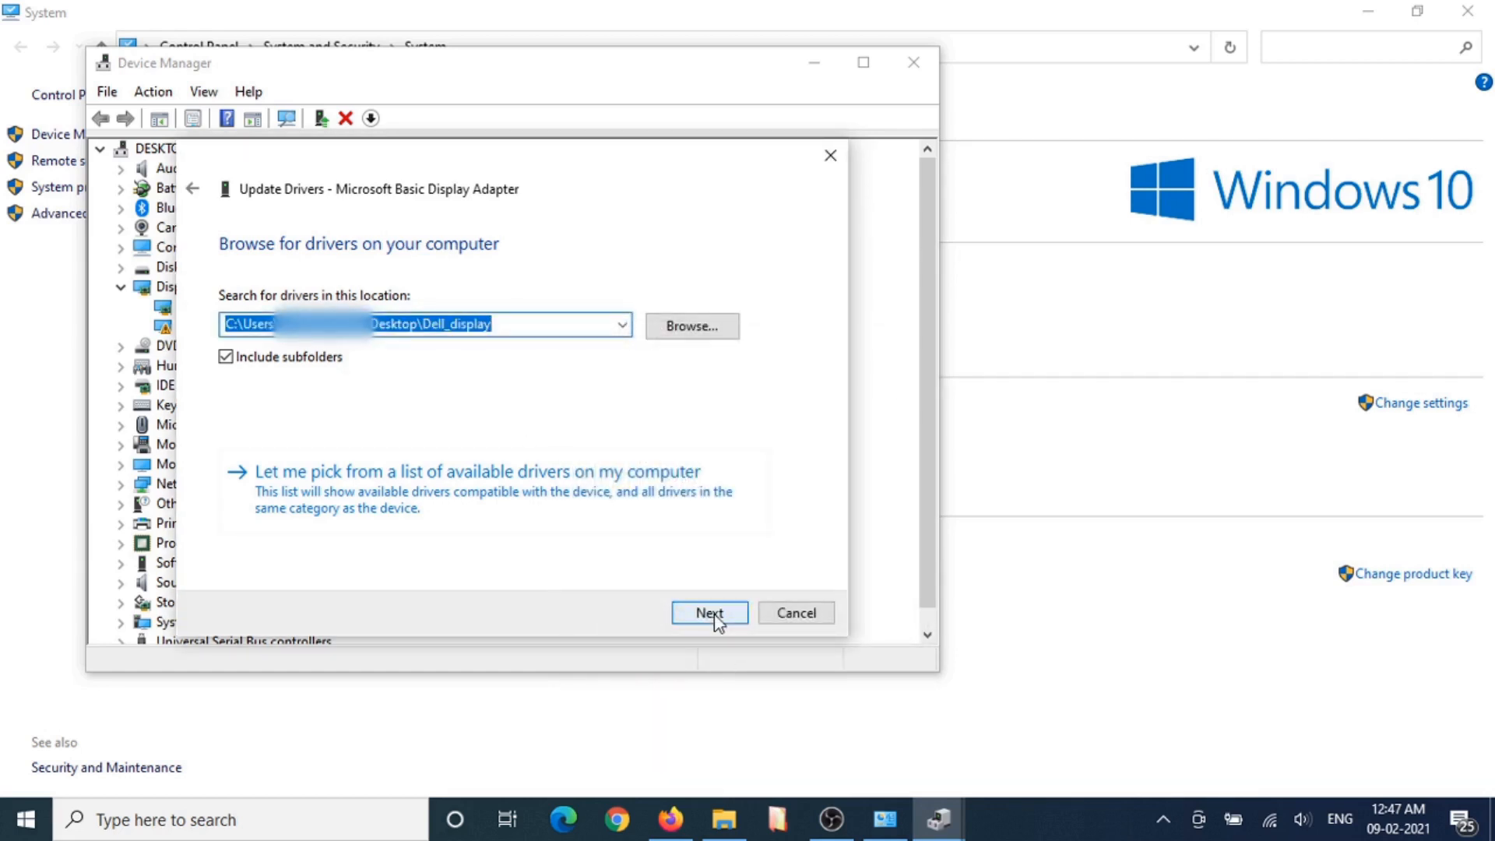
drag(537, 174, 740, 155)
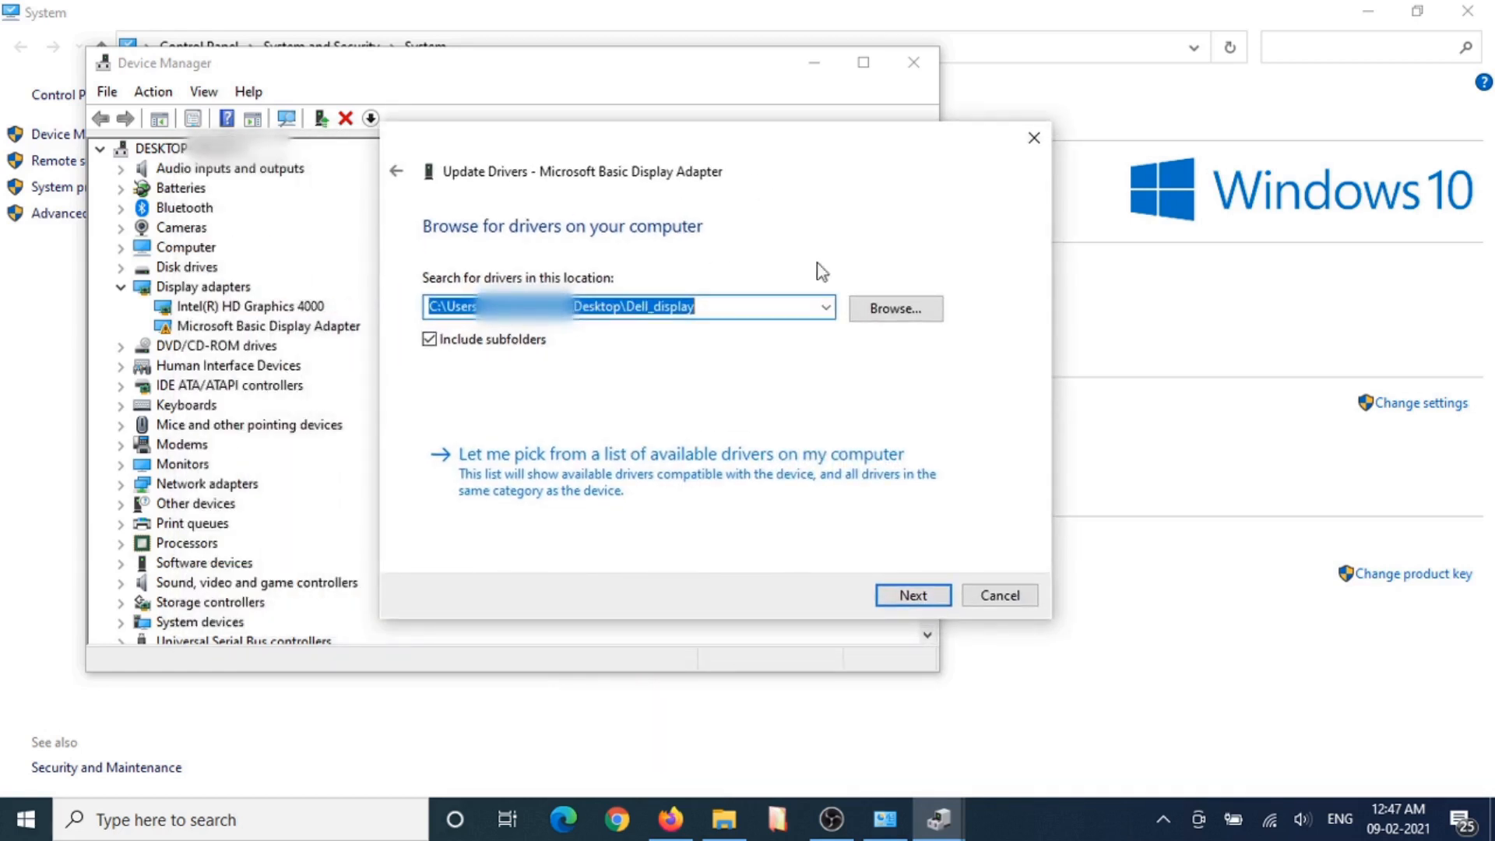
click(918, 597)
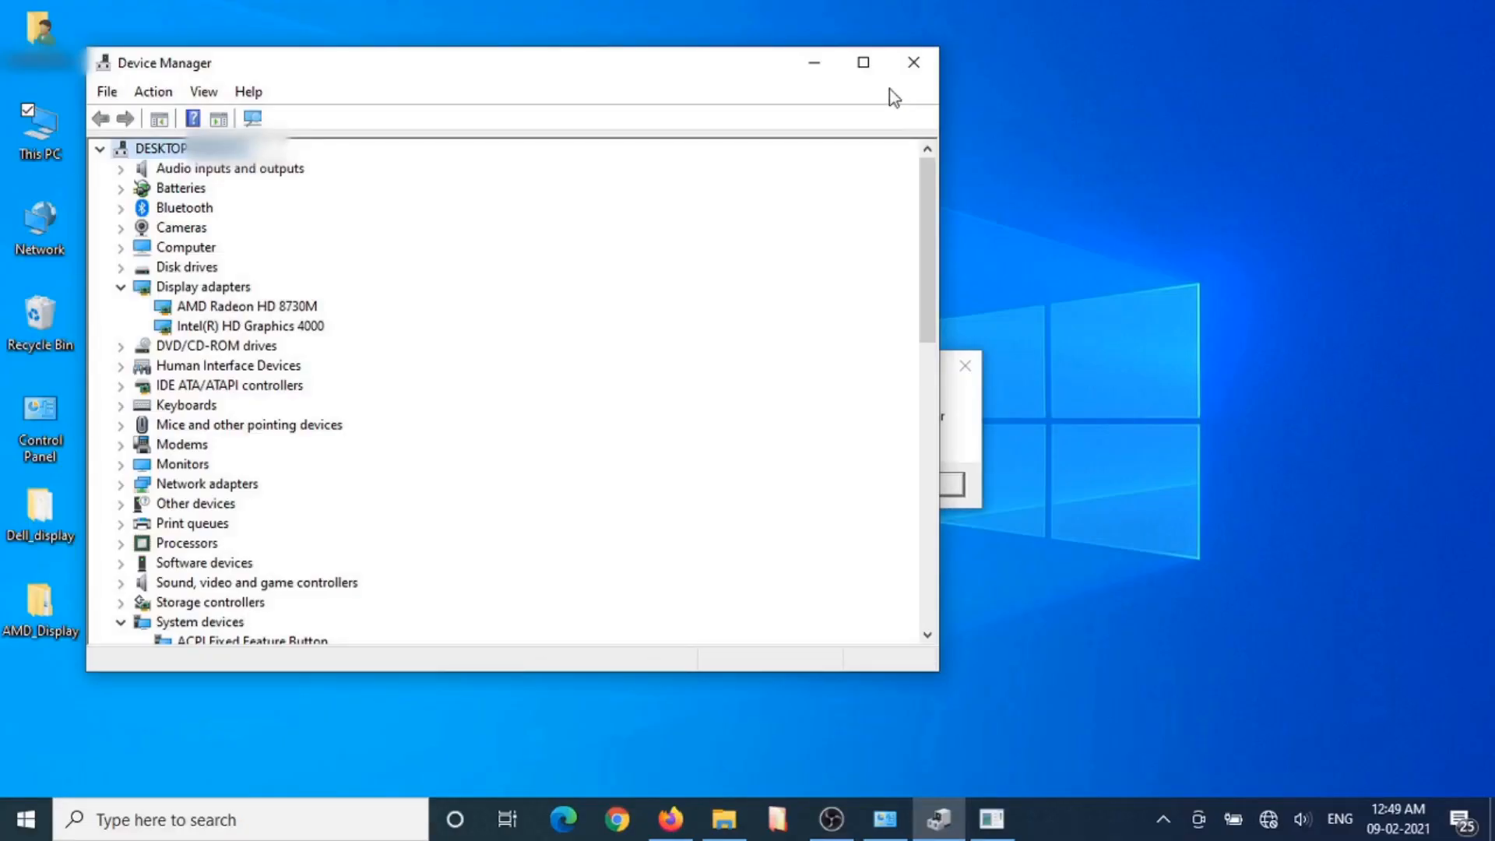
click(805, 58)
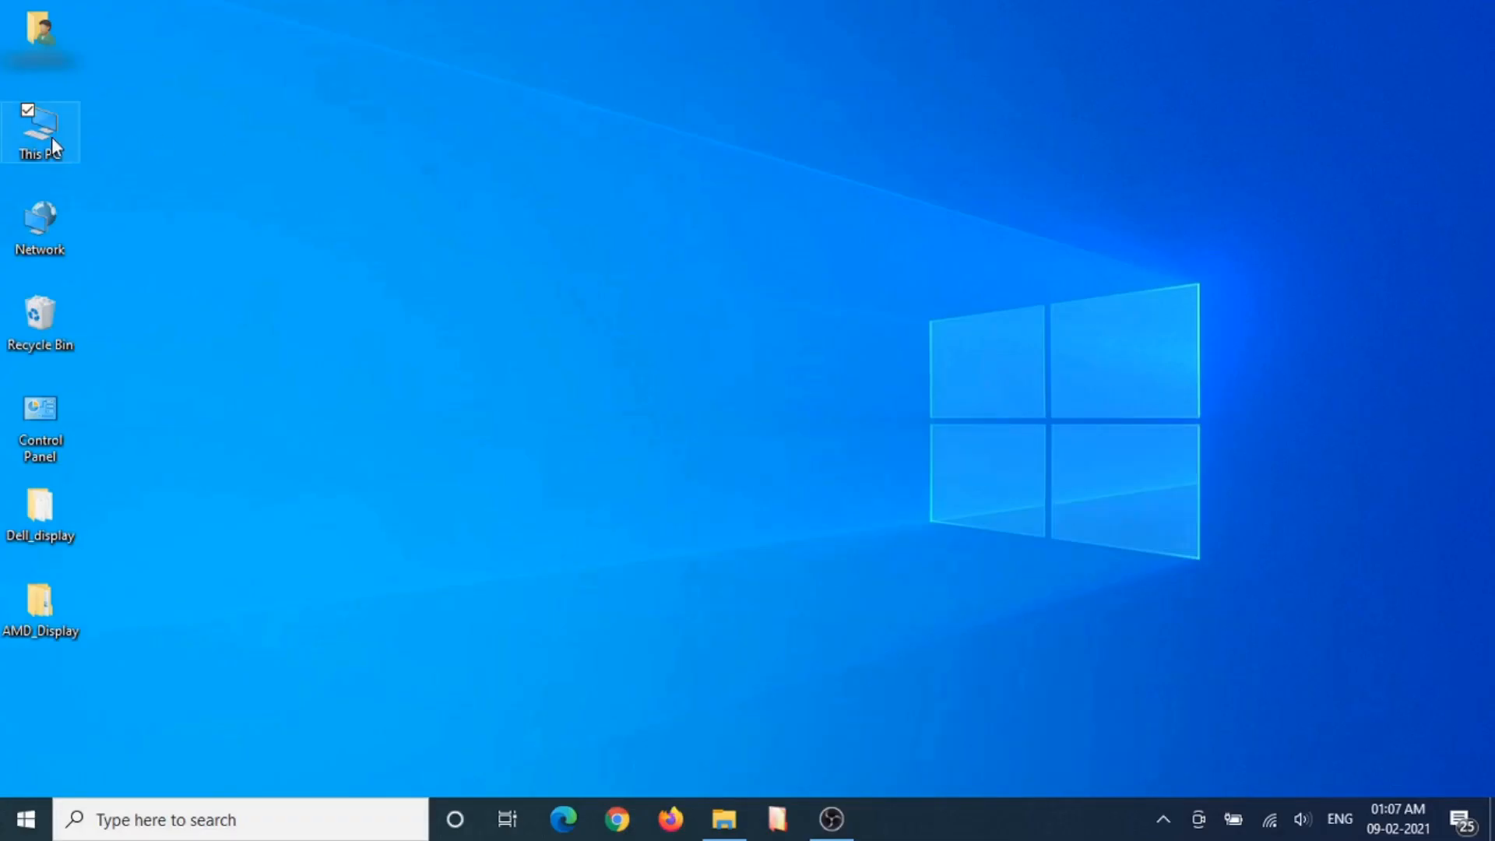
Step: Open Computer Management for This PC and expand Display adapters in its Device Manager
right_click(51, 137)
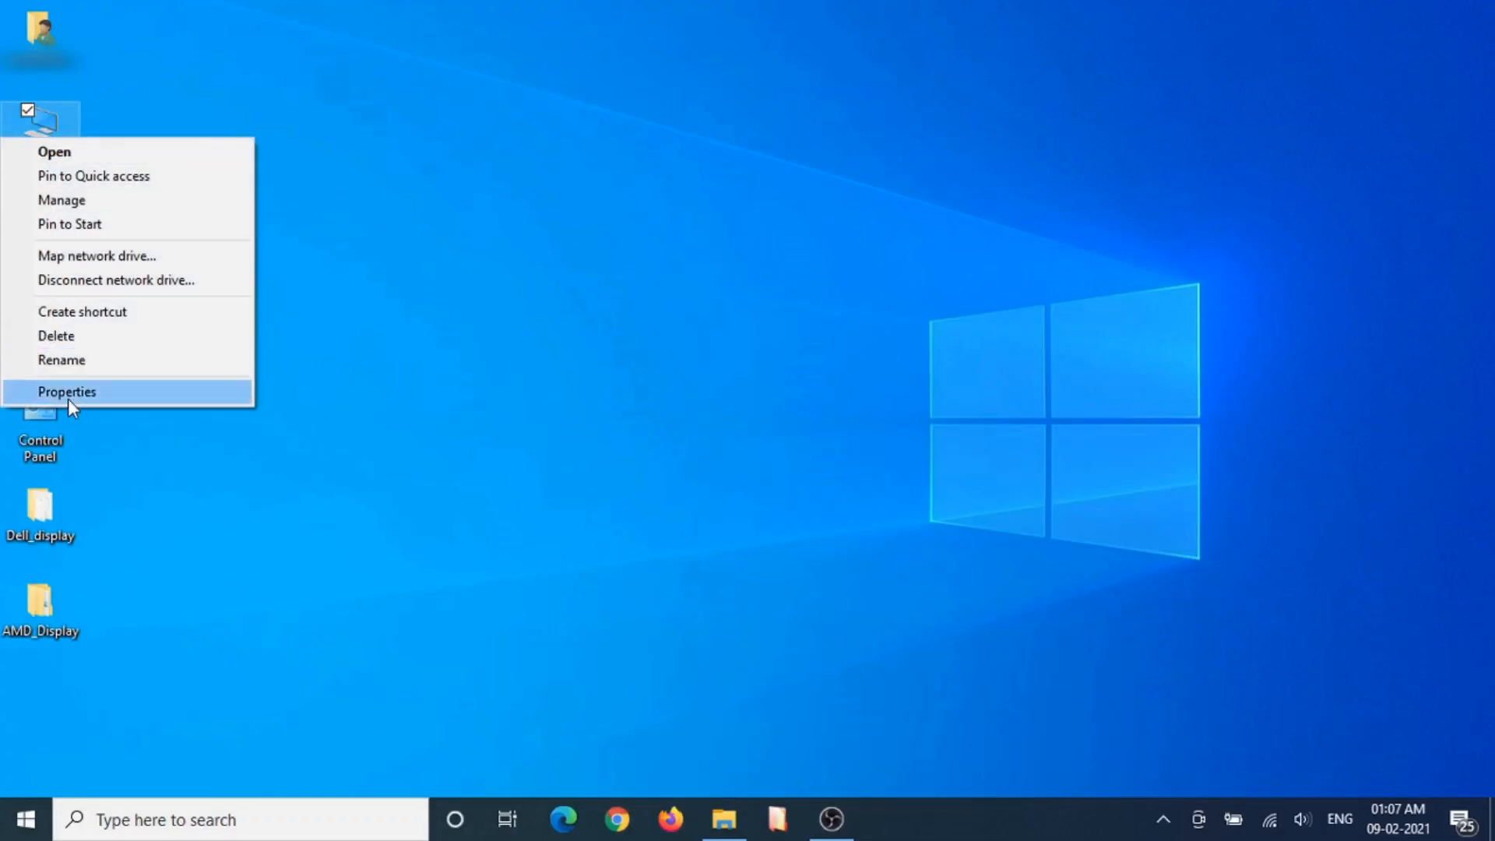
click(84, 199)
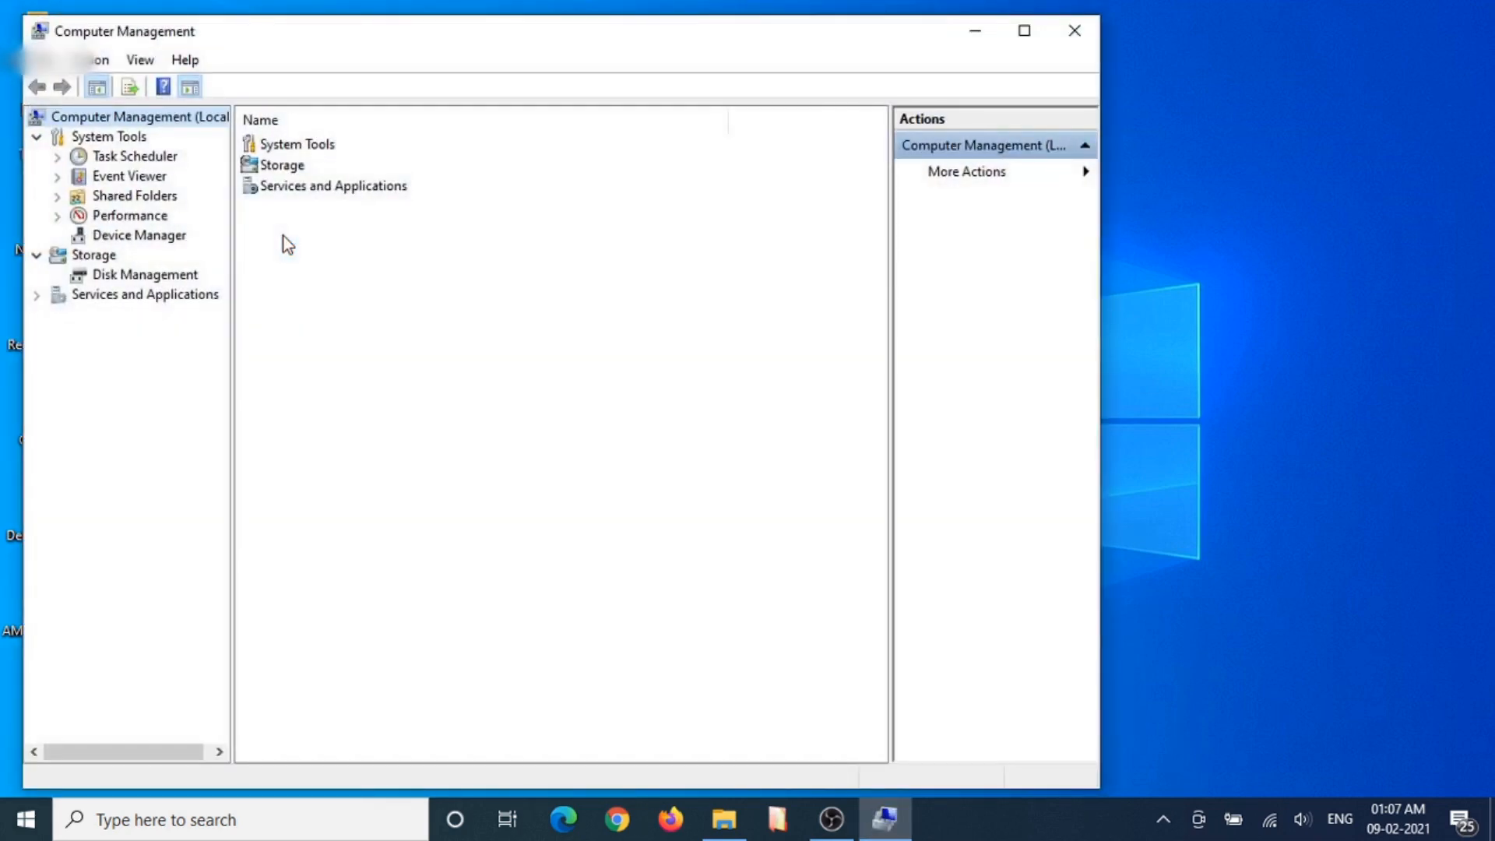
click(173, 235)
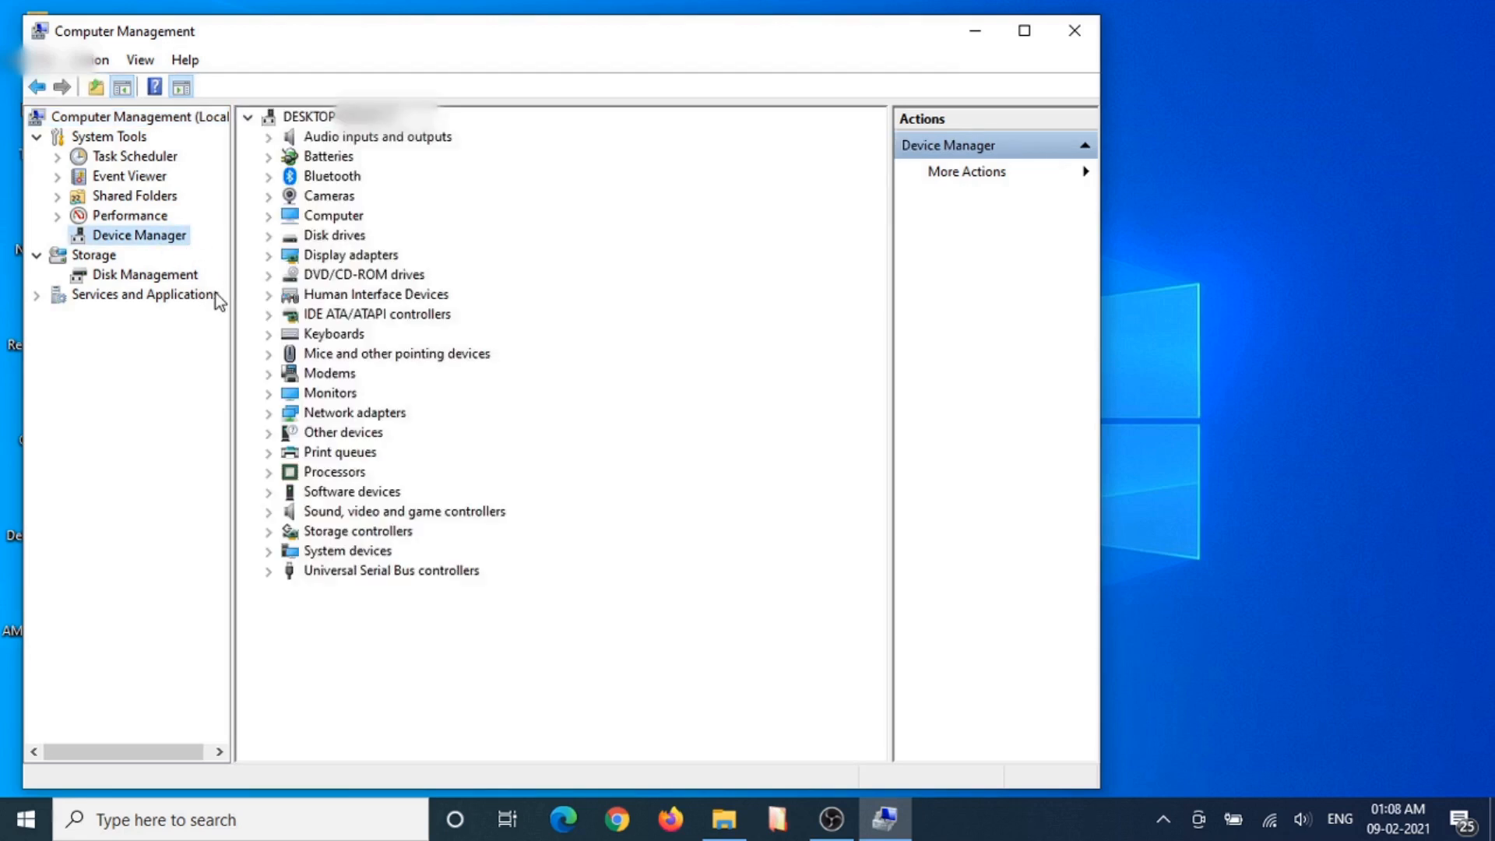
click(269, 255)
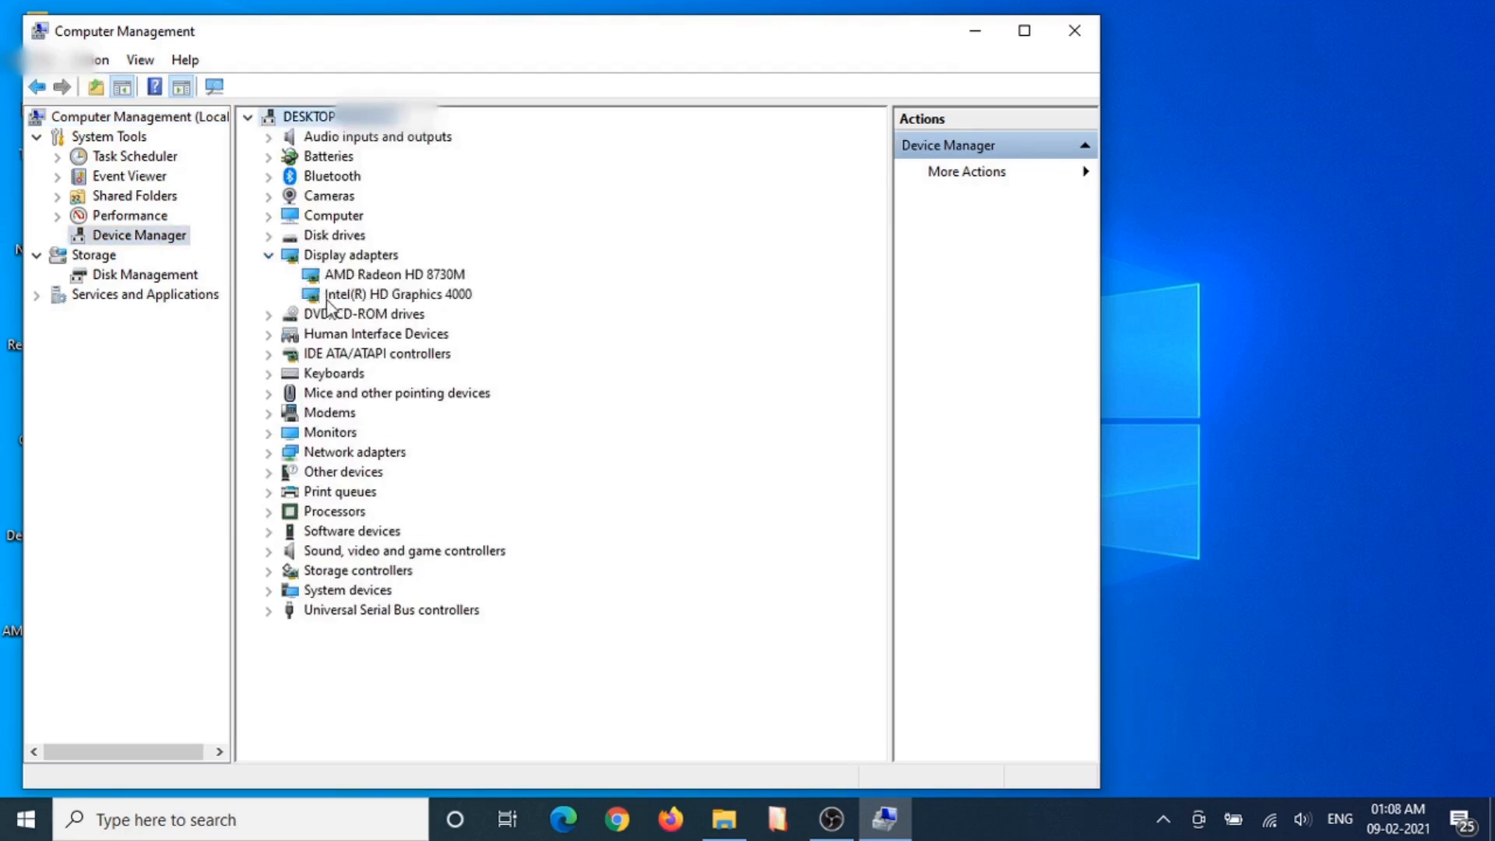
Step: Start a manual driver update for the AMD Radeon HD 8730M and set the search location to AMD_Display's Radeon-Software-Adrenalin-2020-20.11.2-Win10-64Bit-Nov18 folder
click(391, 276)
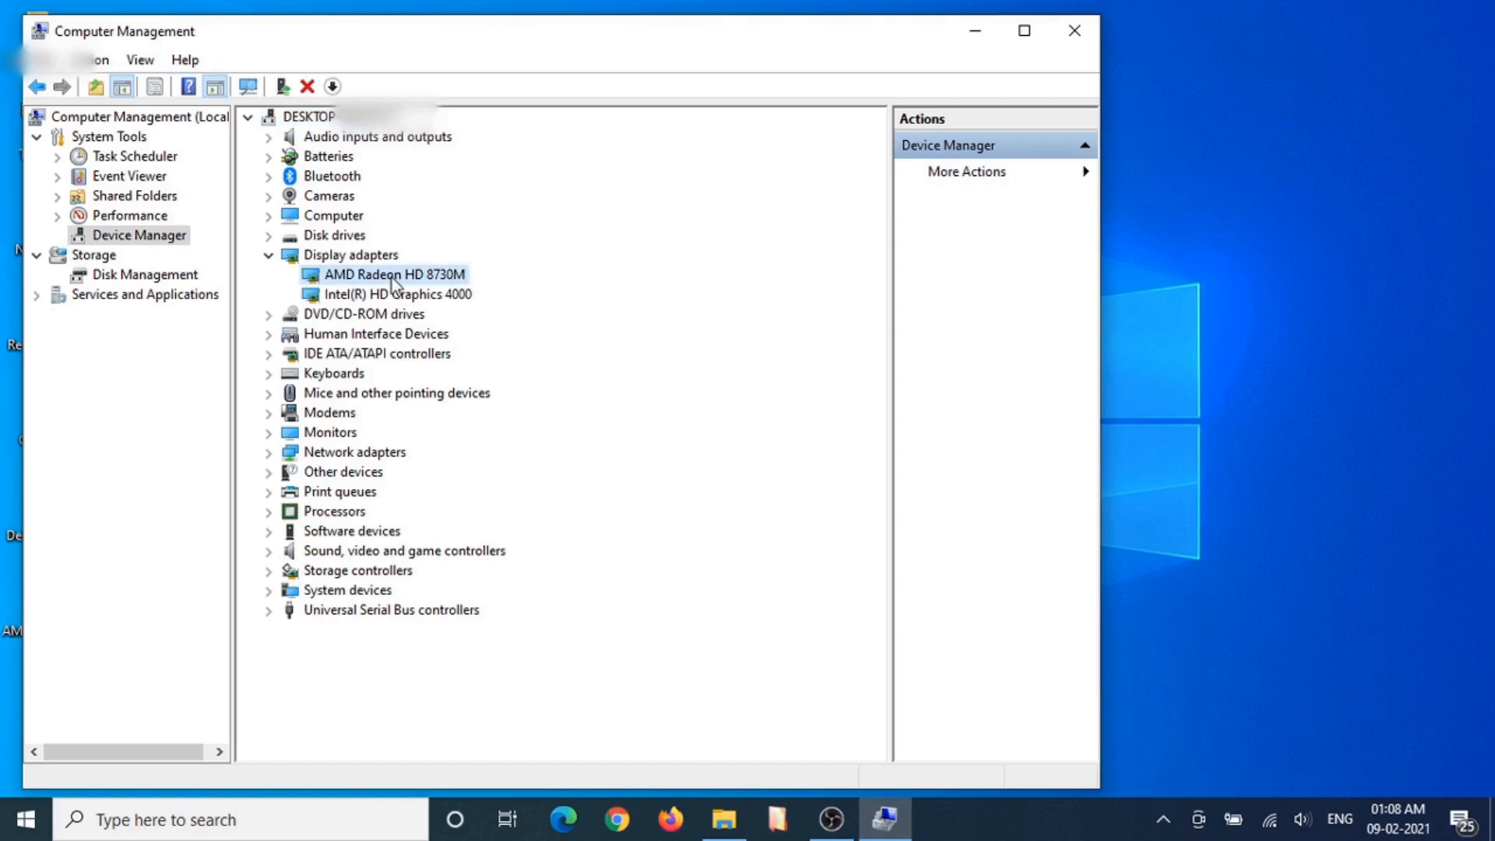
right_click(393, 284)
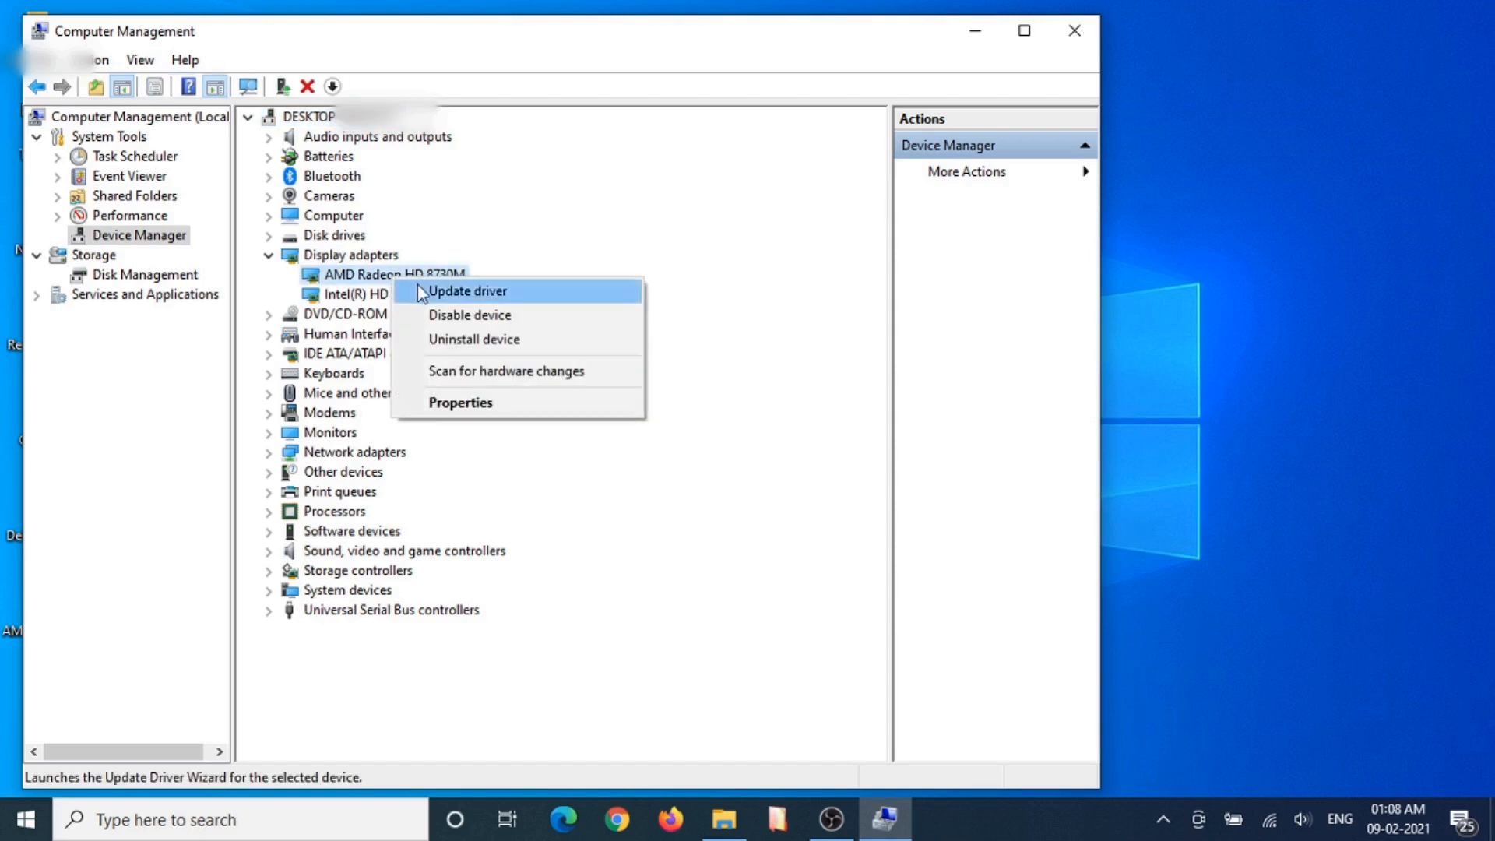
click(518, 295)
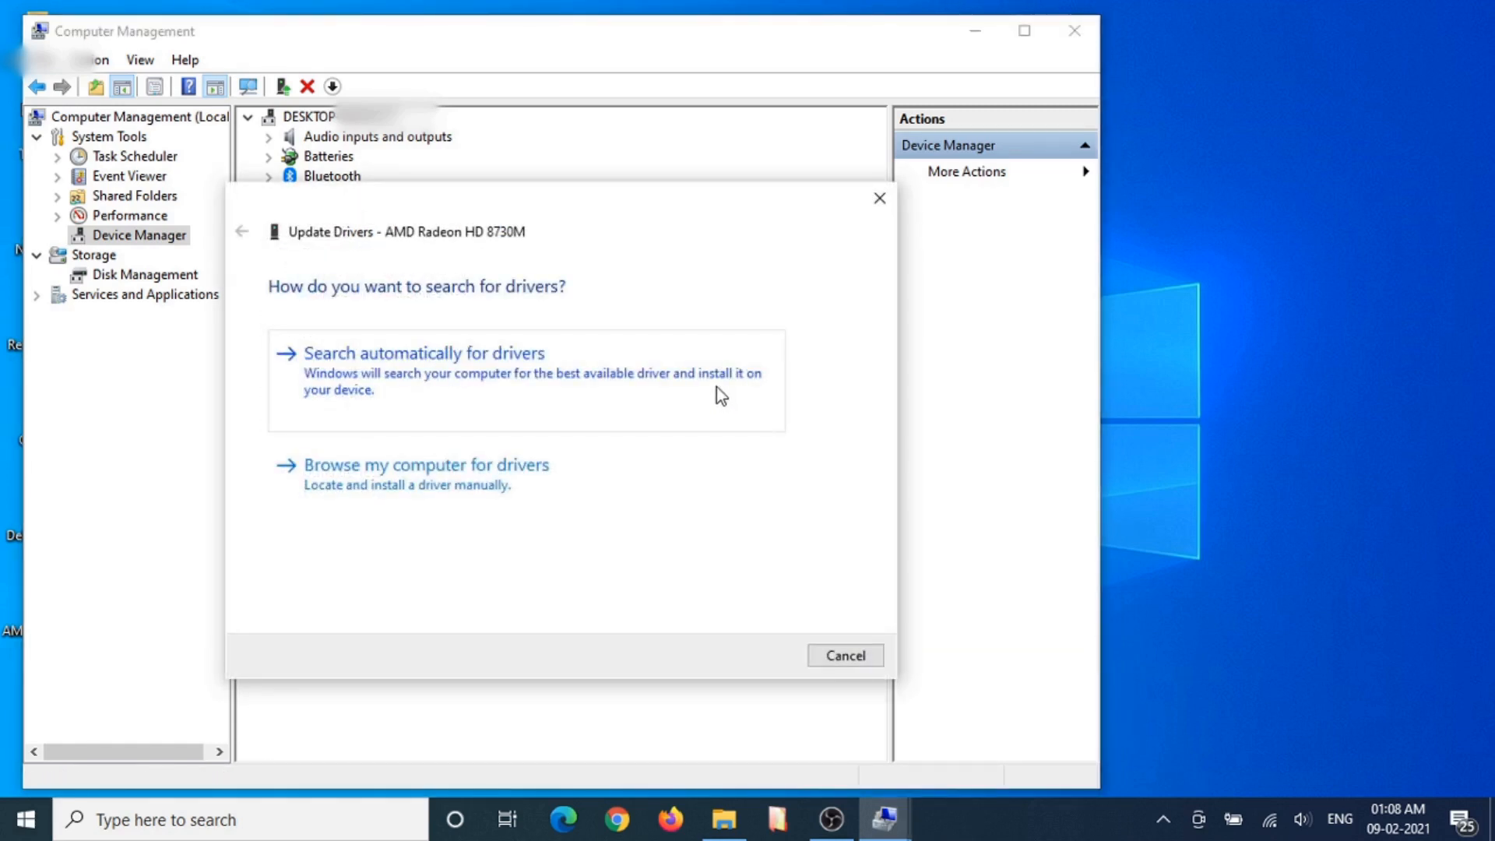
click(558, 502)
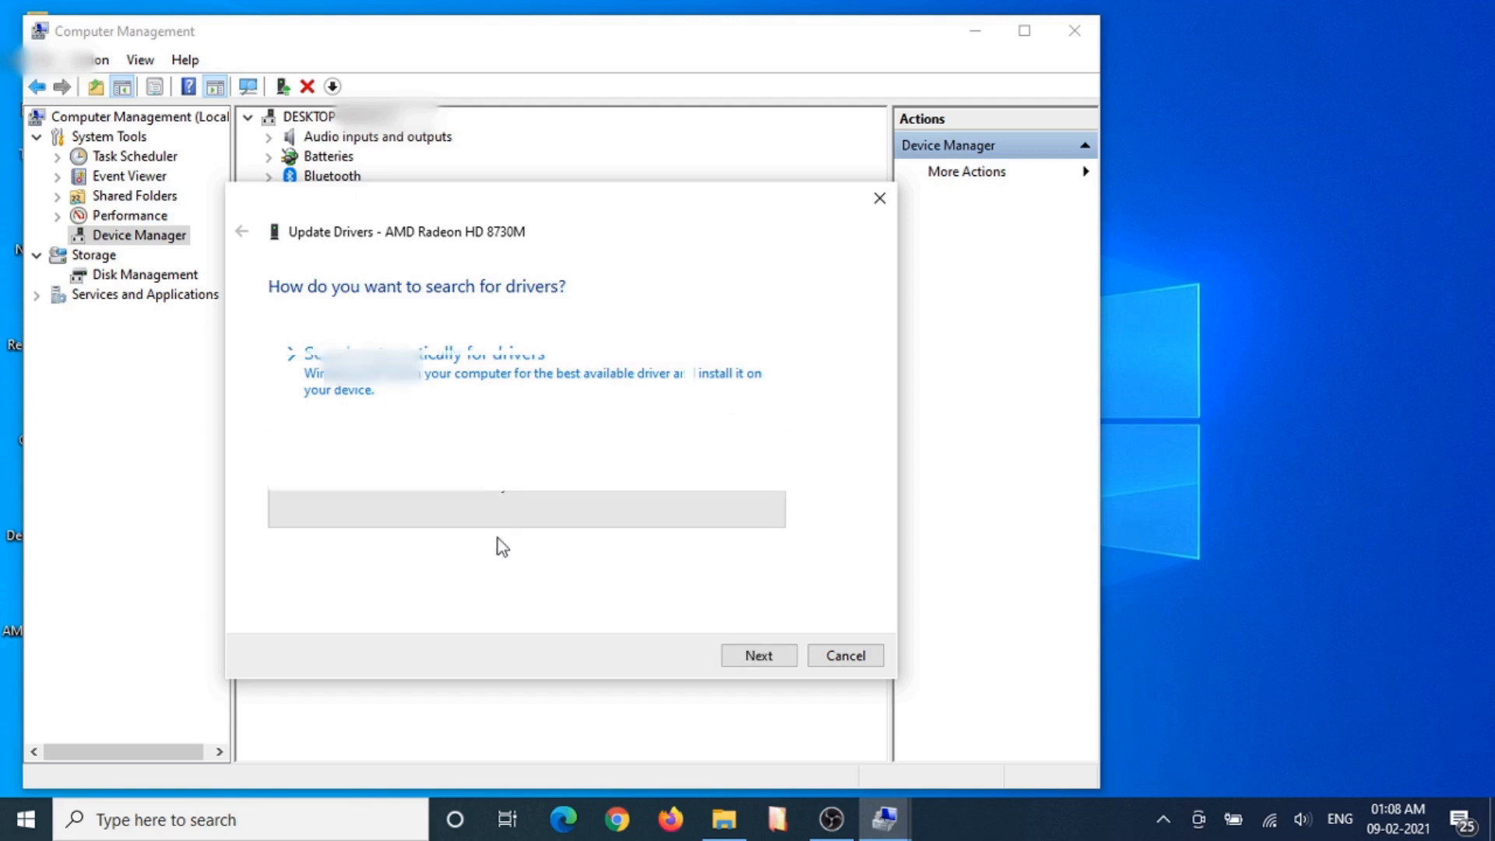
click(748, 381)
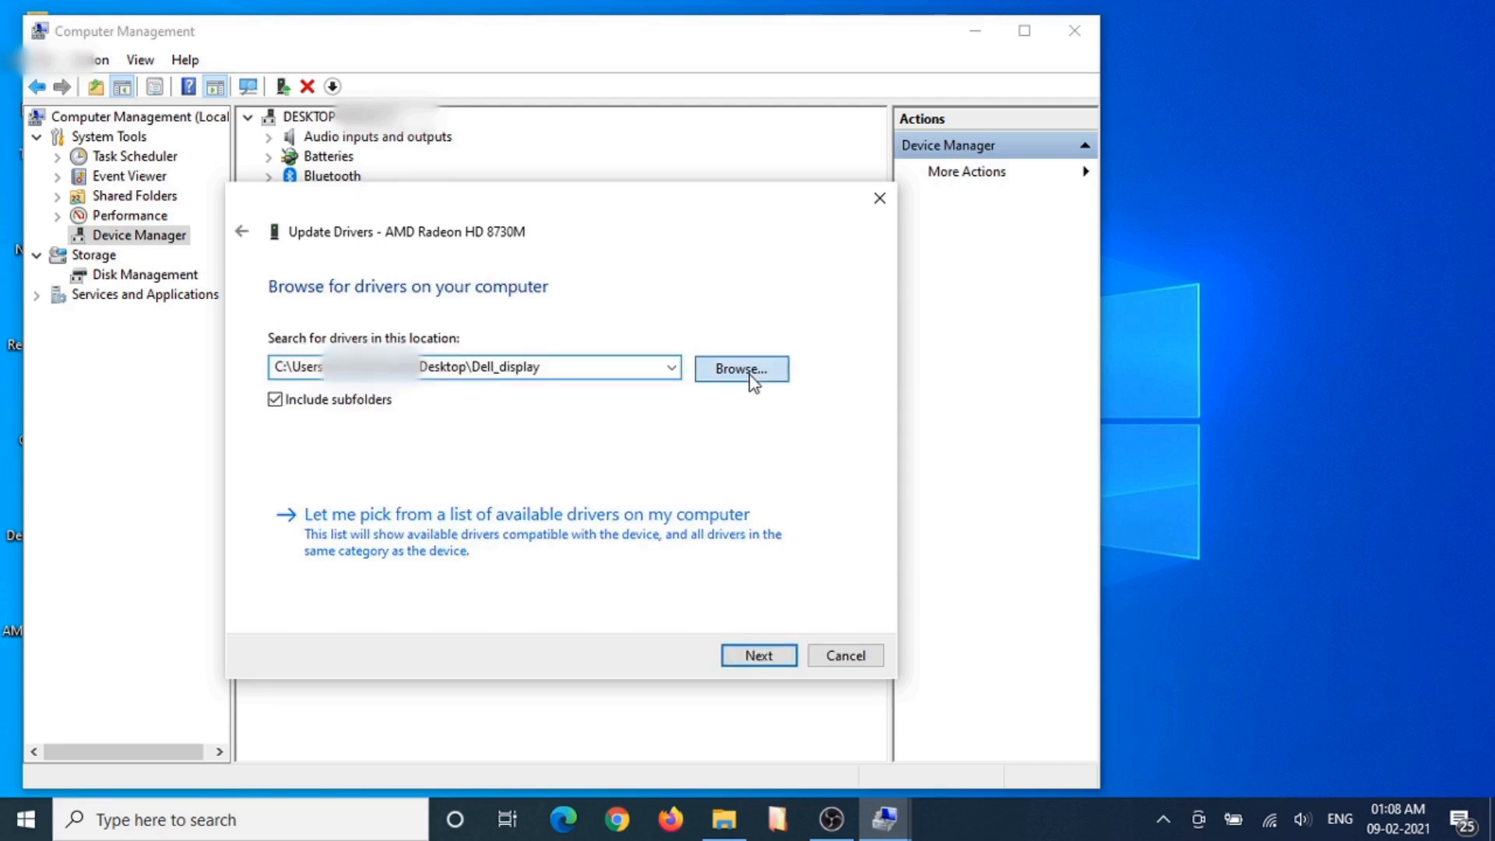
click(609, 394)
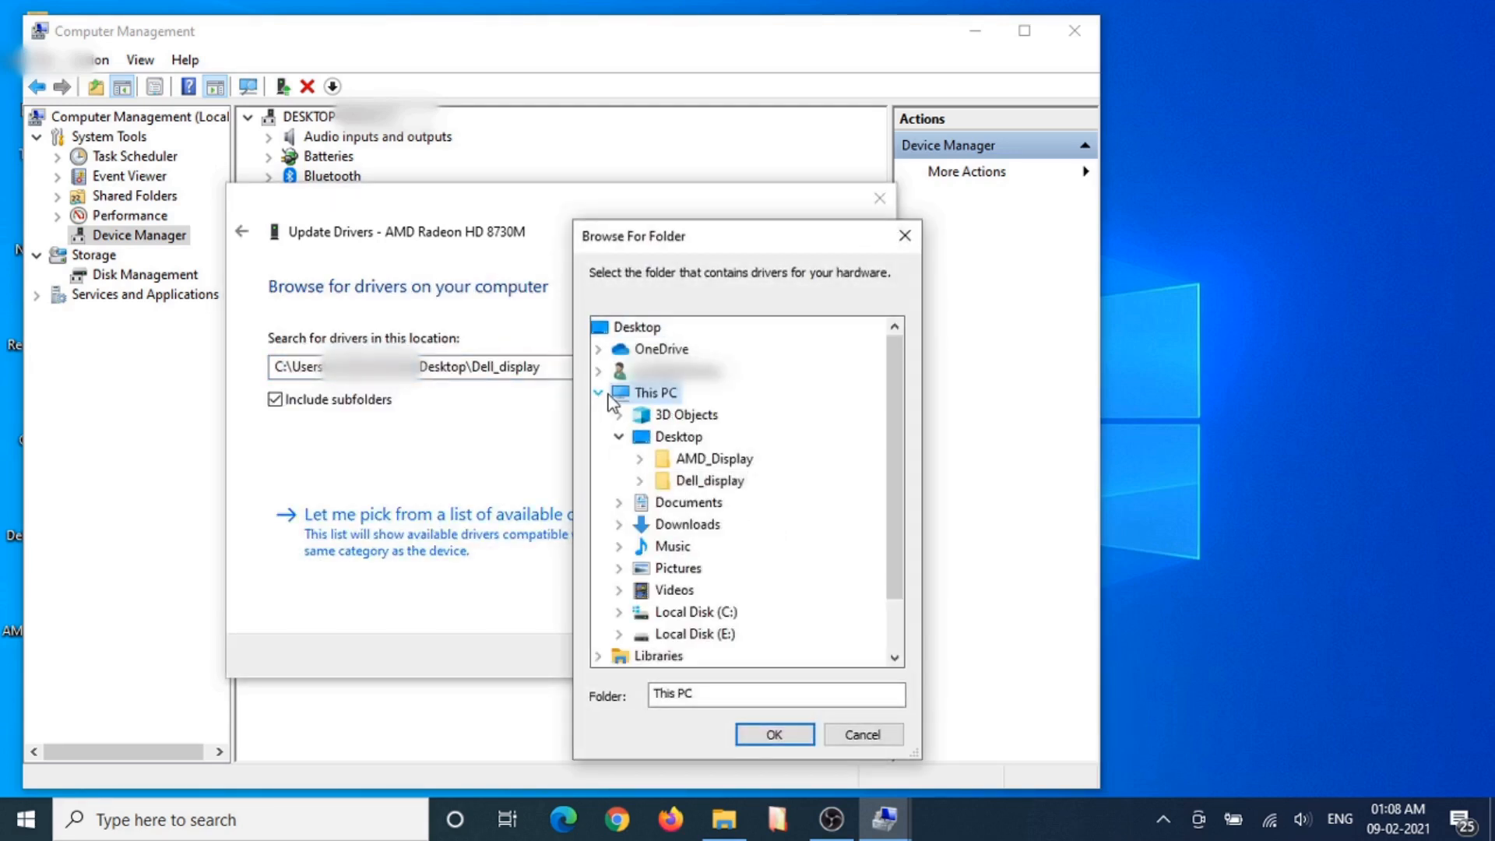
click(599, 393)
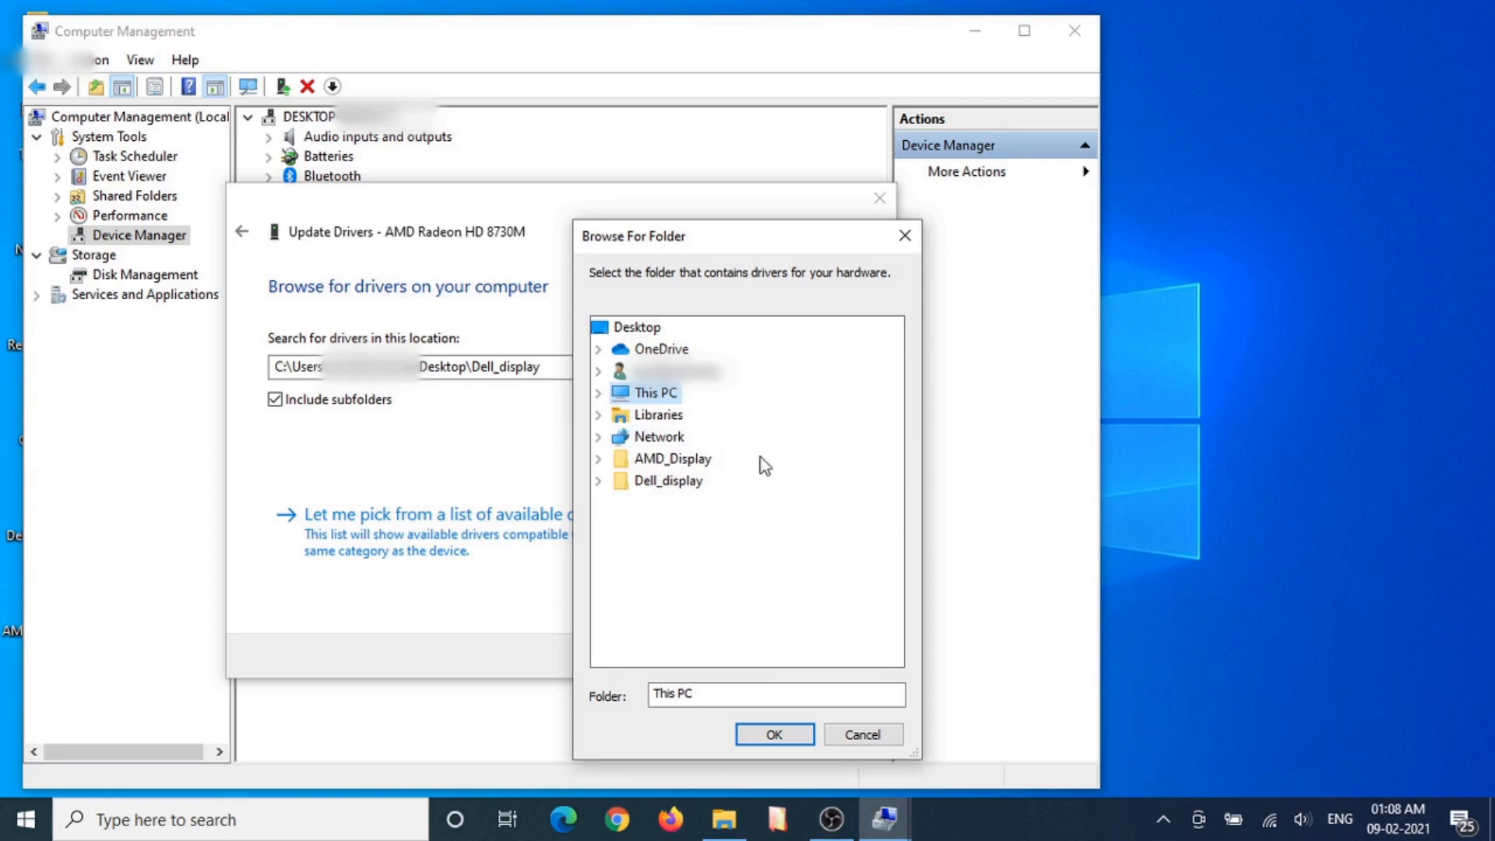
double_click(675, 459)
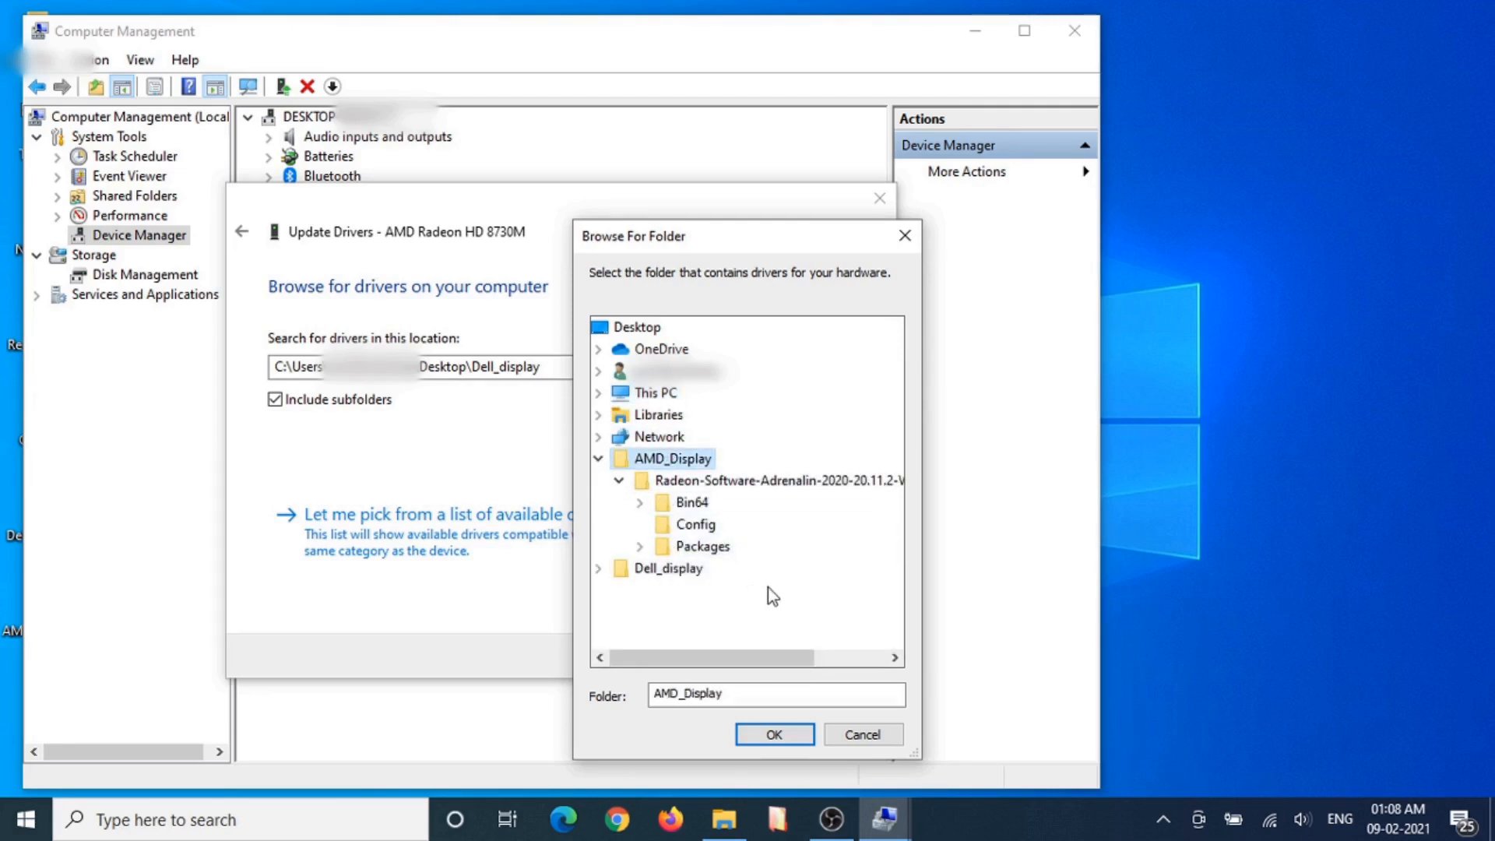
click(663, 482)
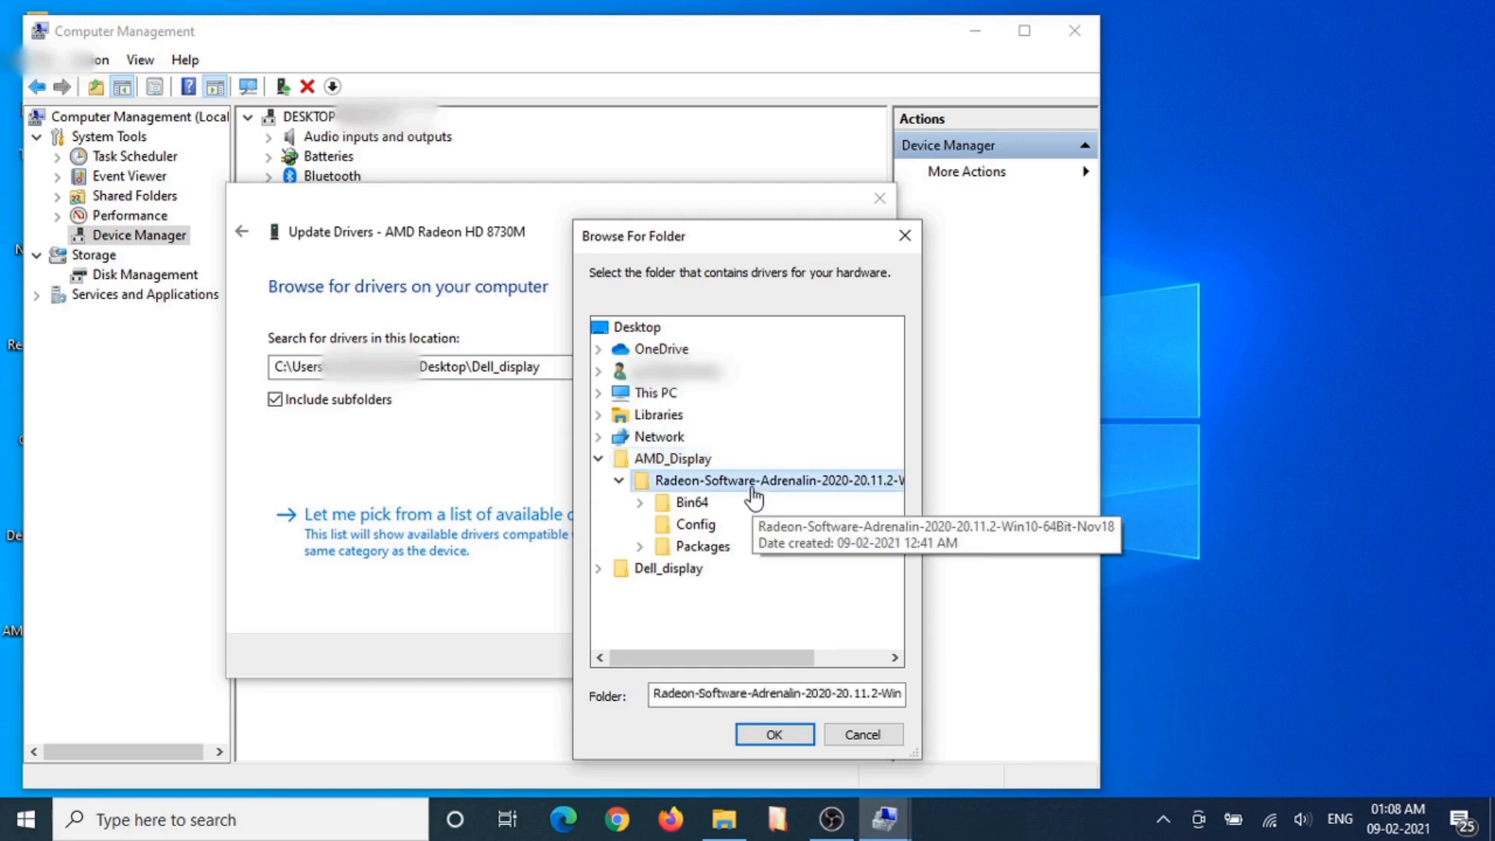
click(773, 735)
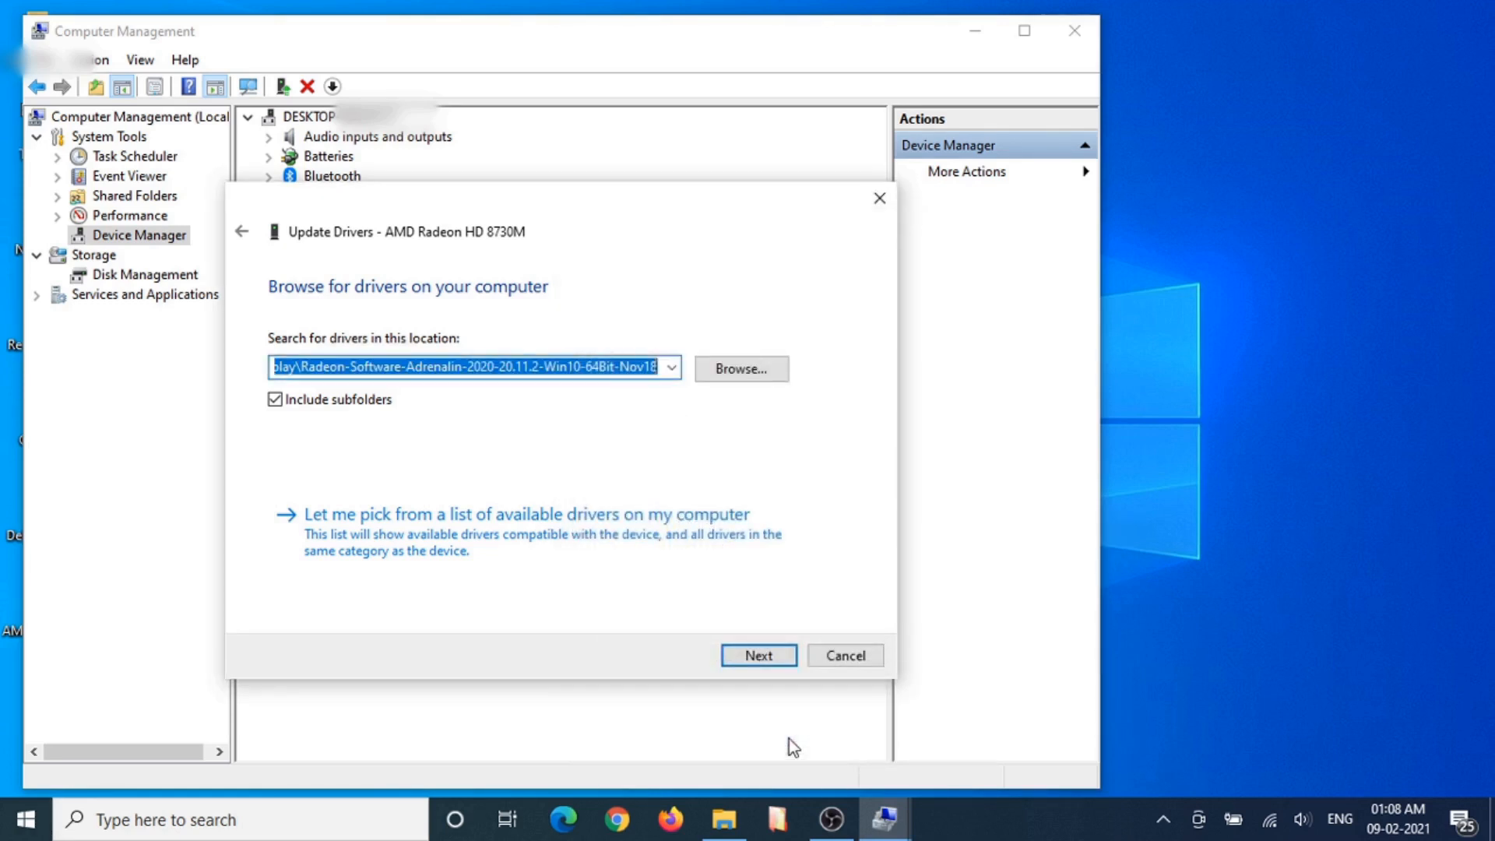
Step: Install the AMD Radeon HD 8730M driver from the chosen folder, including subfolders, and dismiss the system settings change notice
click(773, 662)
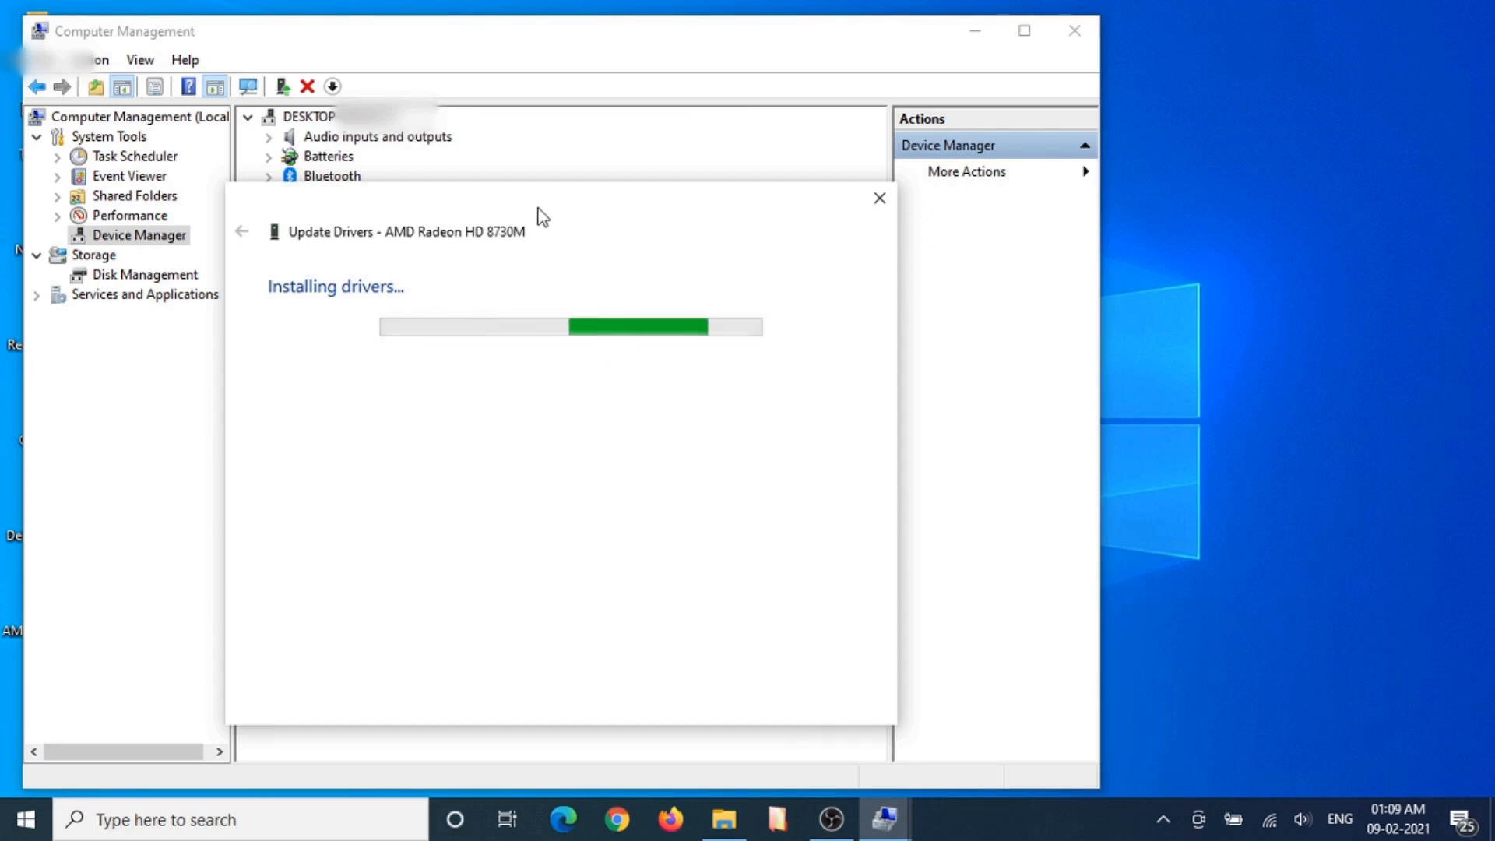
drag(537, 213, 683, 215)
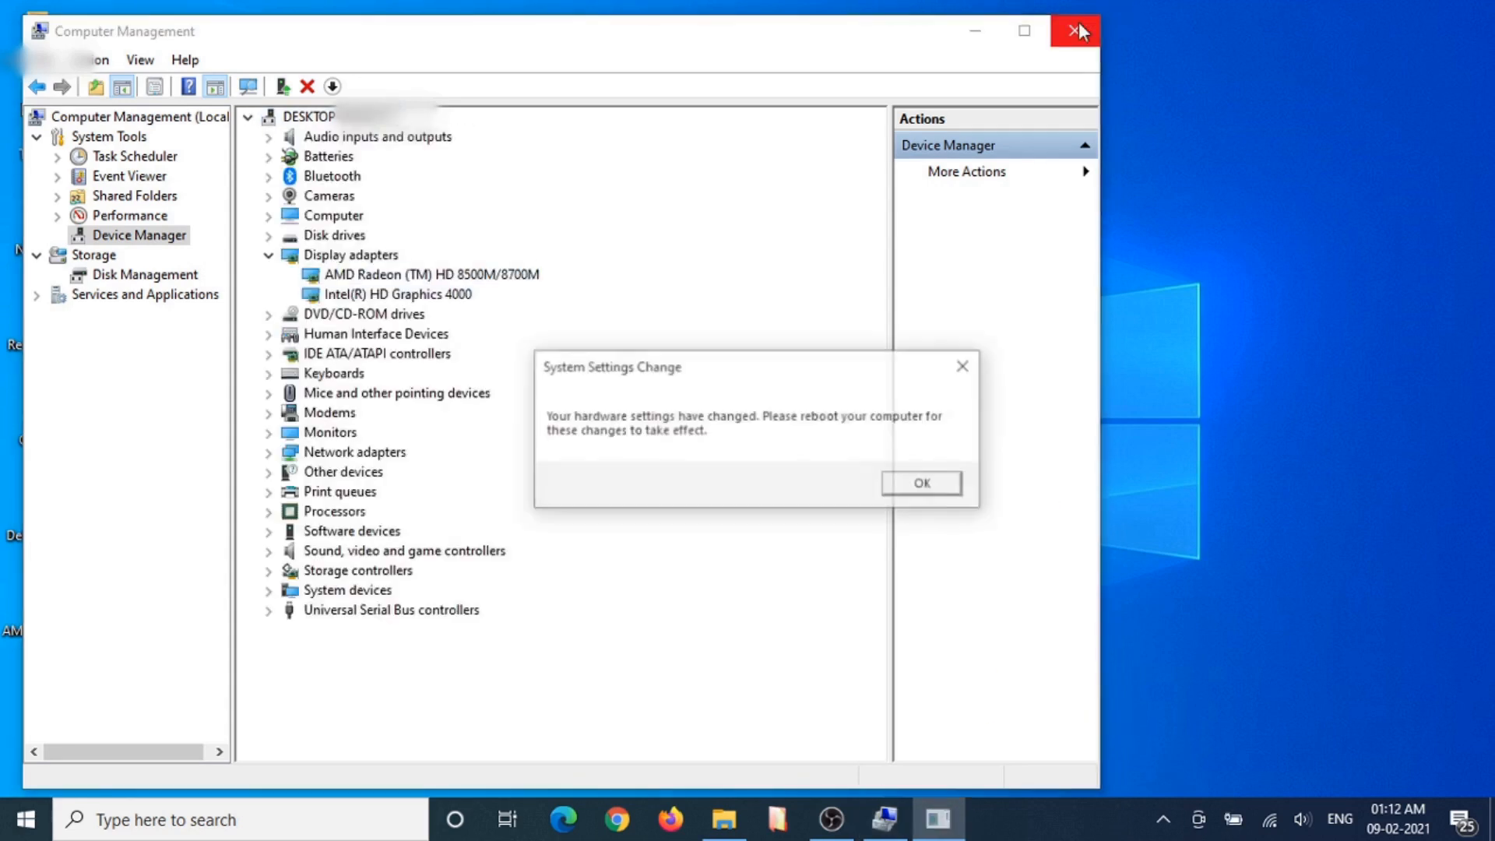
click(944, 485)
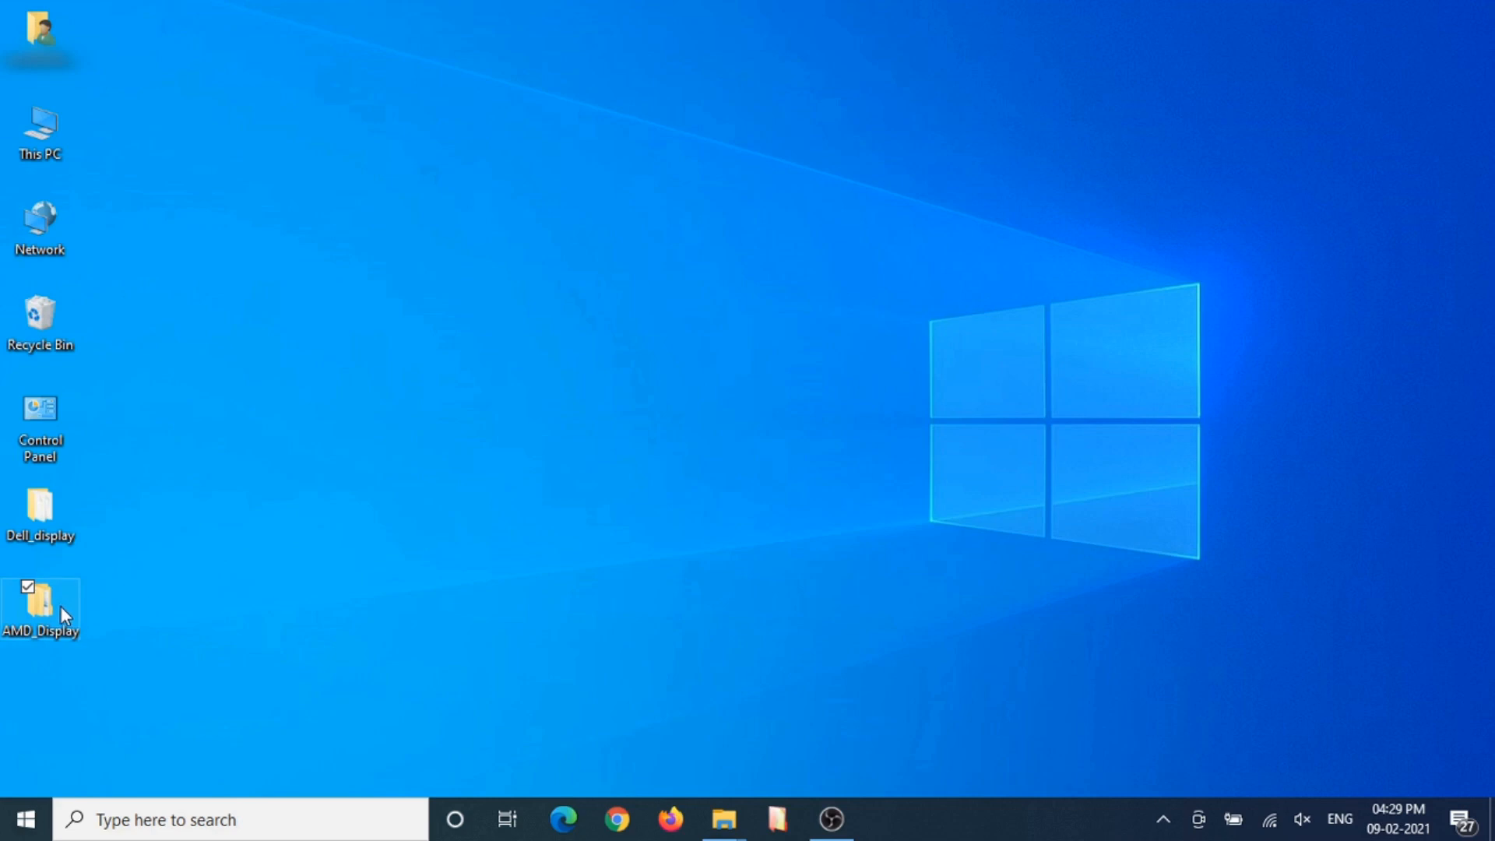
Step: Run Setup from AMD_Display's Radeon-Software-Adrenalin-2020-20.11.2-Win10-64Bit-Nov18 folder as administrator and finish the AMD Radeon Software installation
double_click(71, 633)
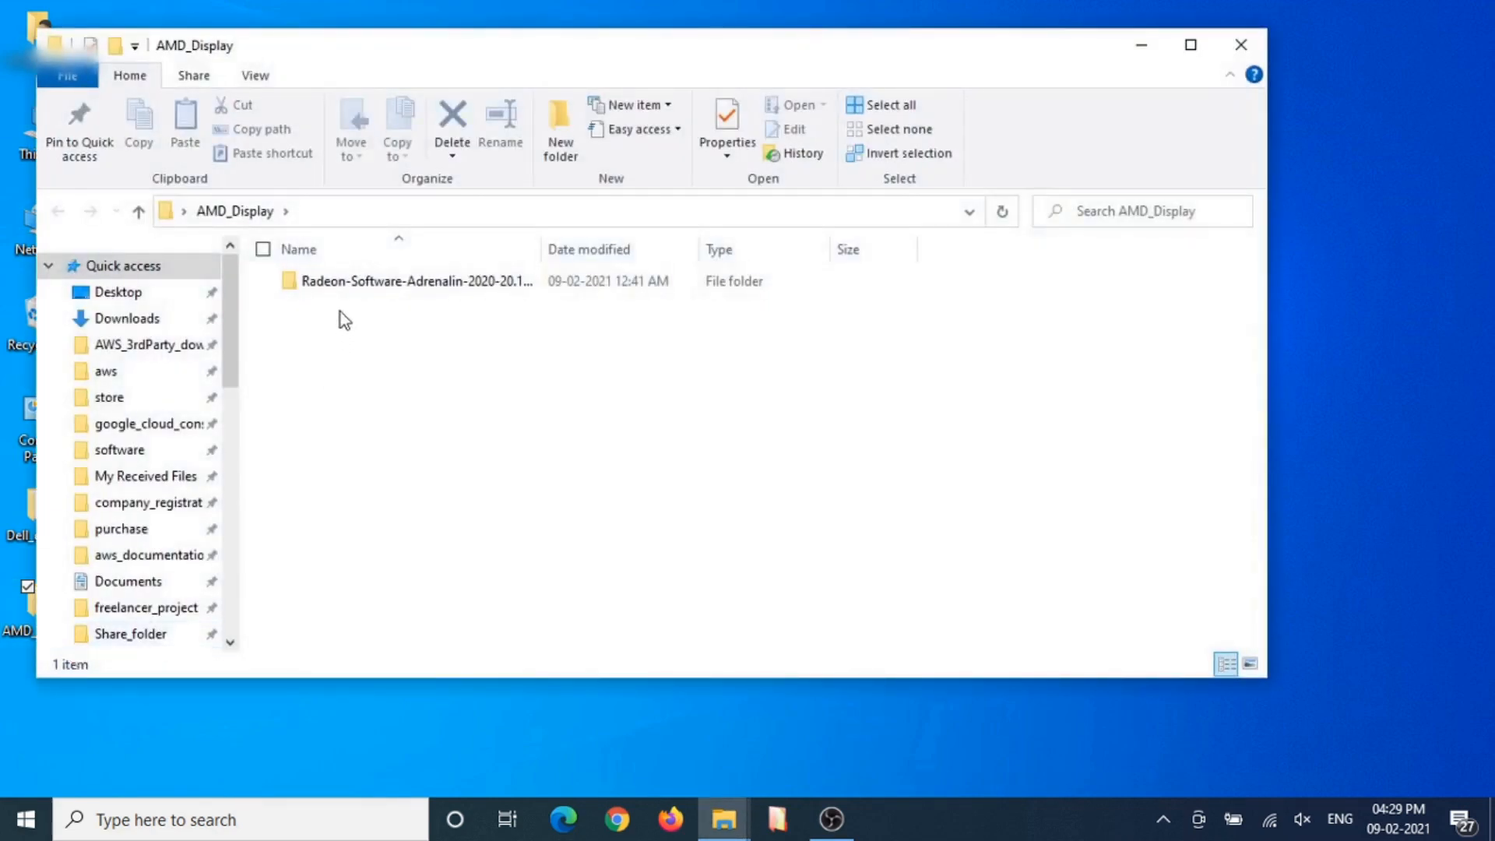
click(340, 282)
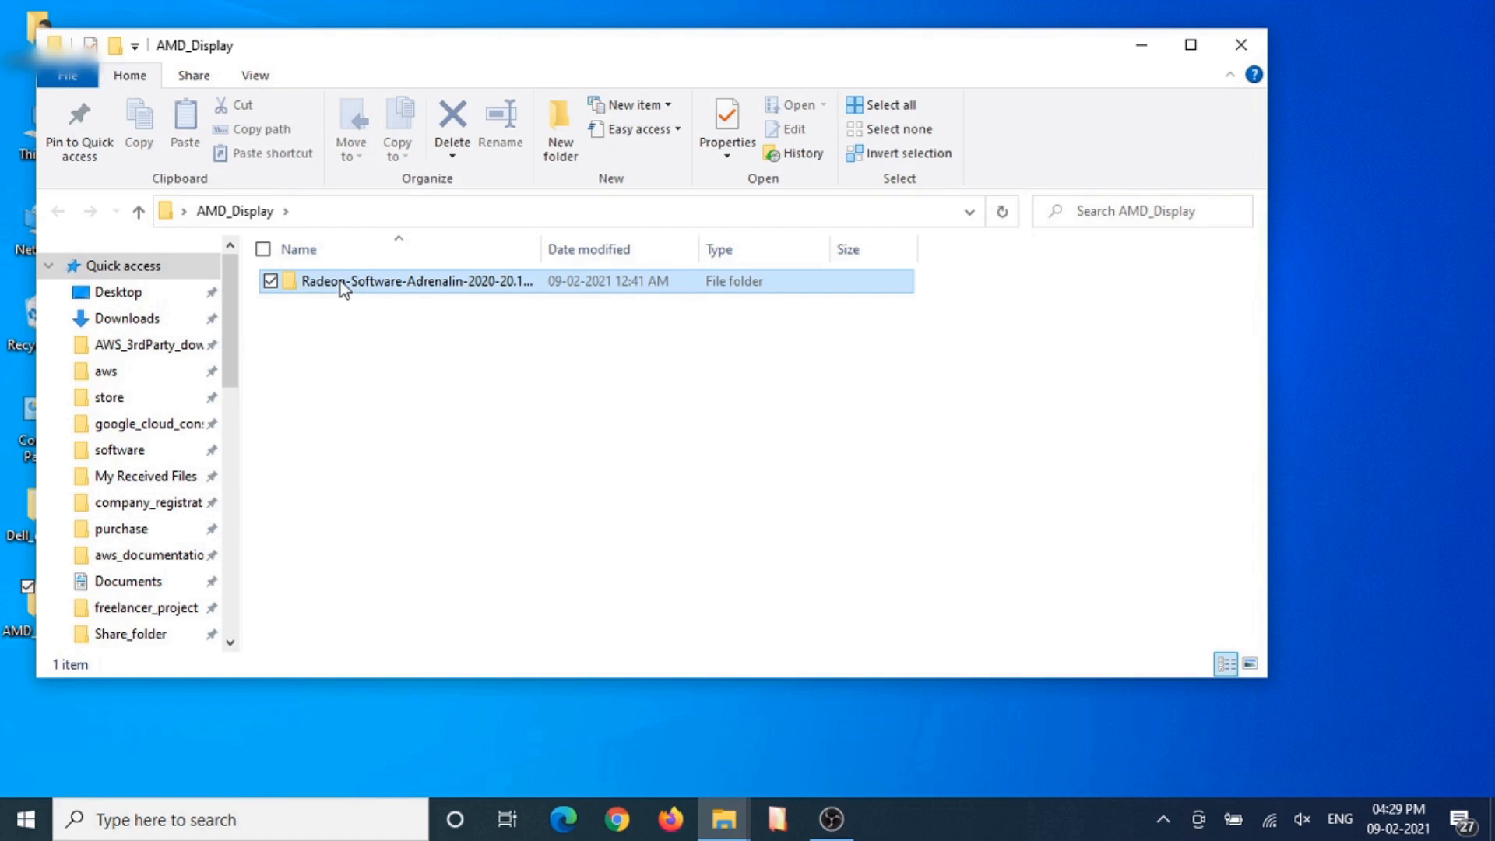
double_click(339, 282)
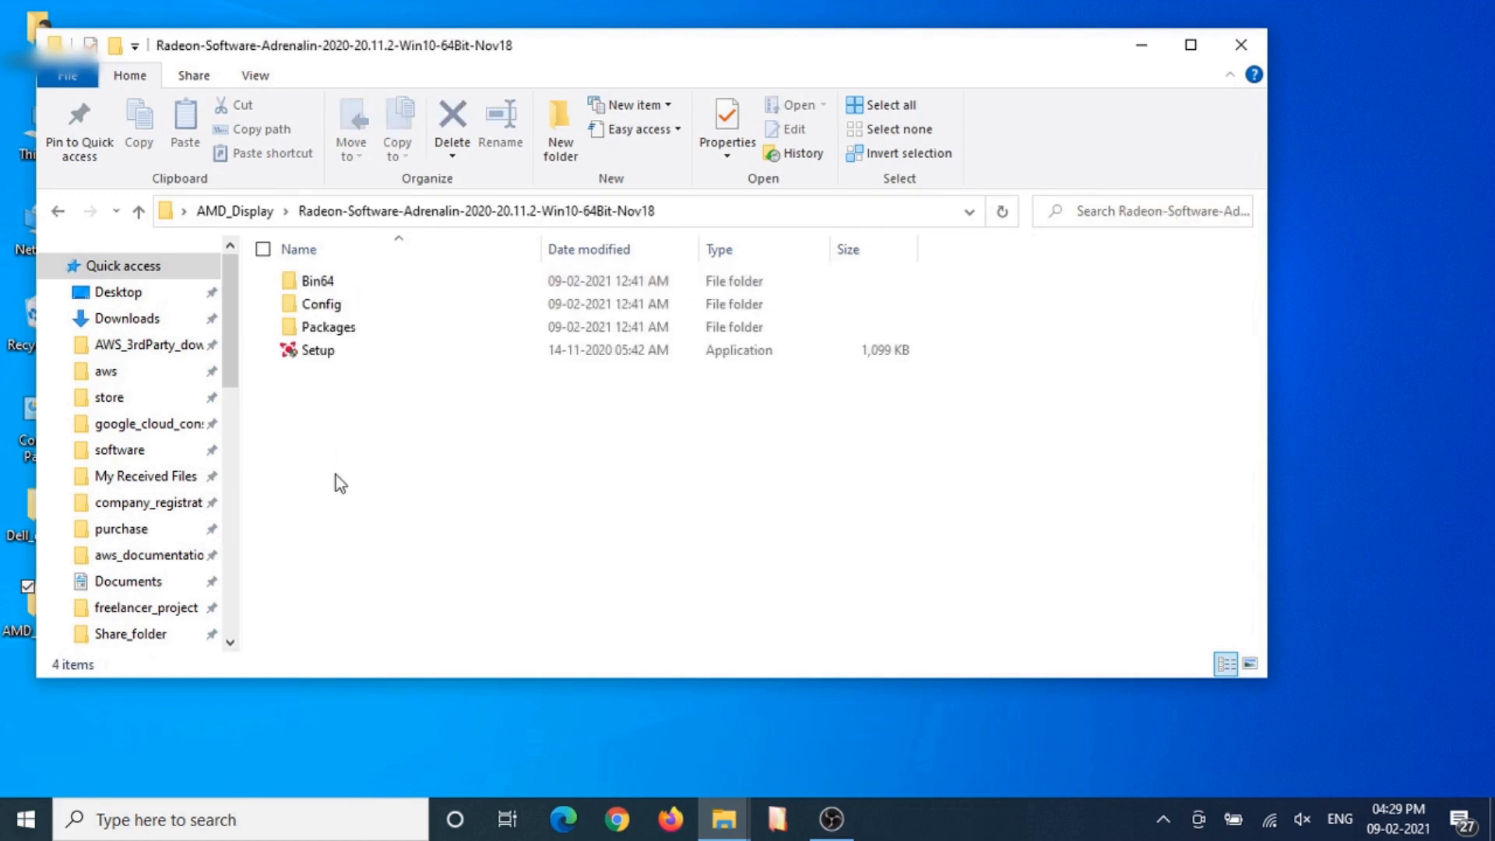
right_click(328, 352)
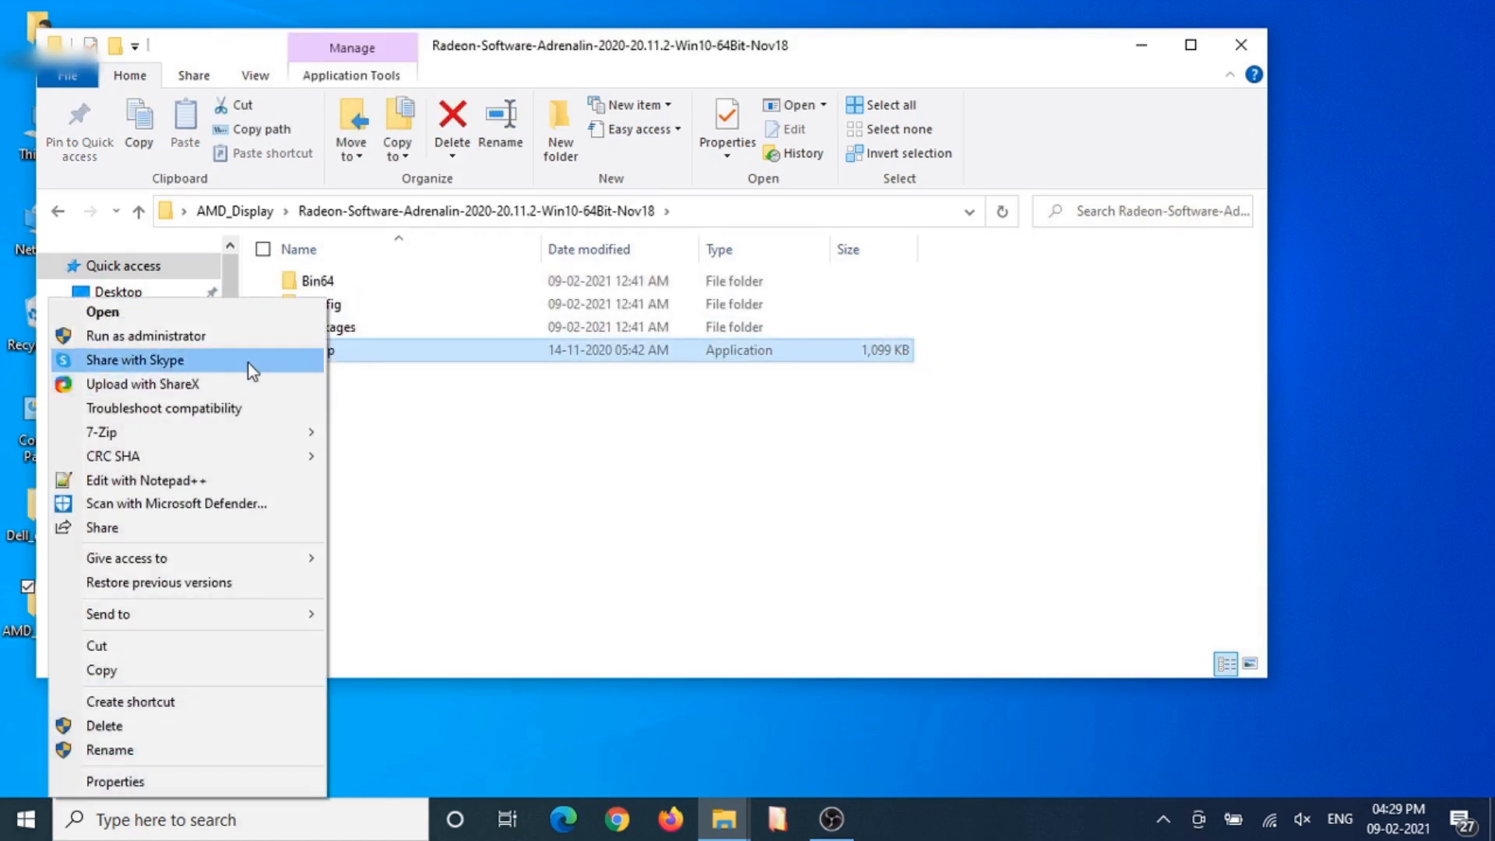
click(187, 336)
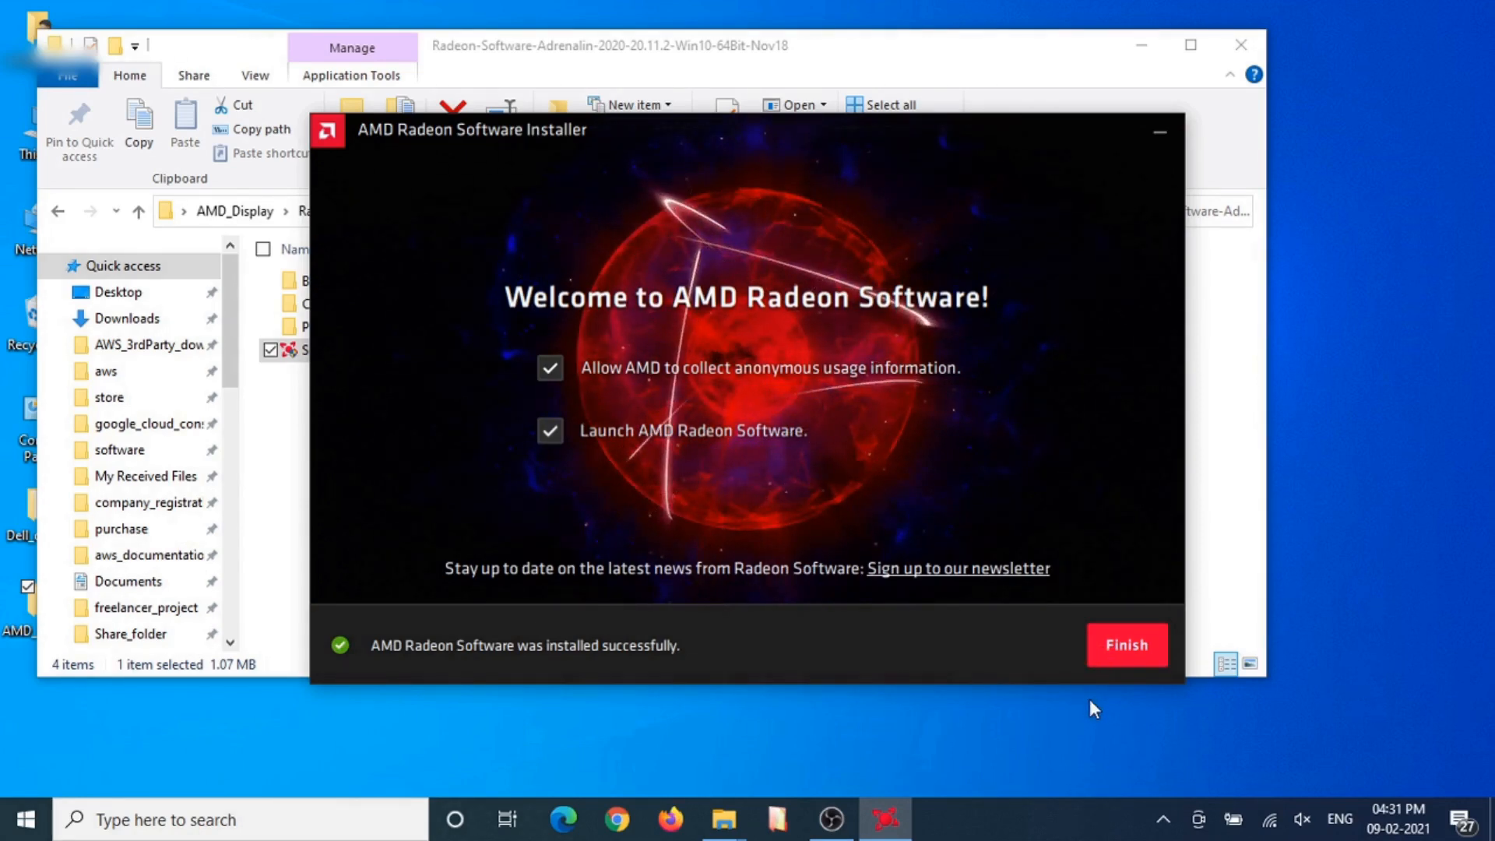
click(1124, 647)
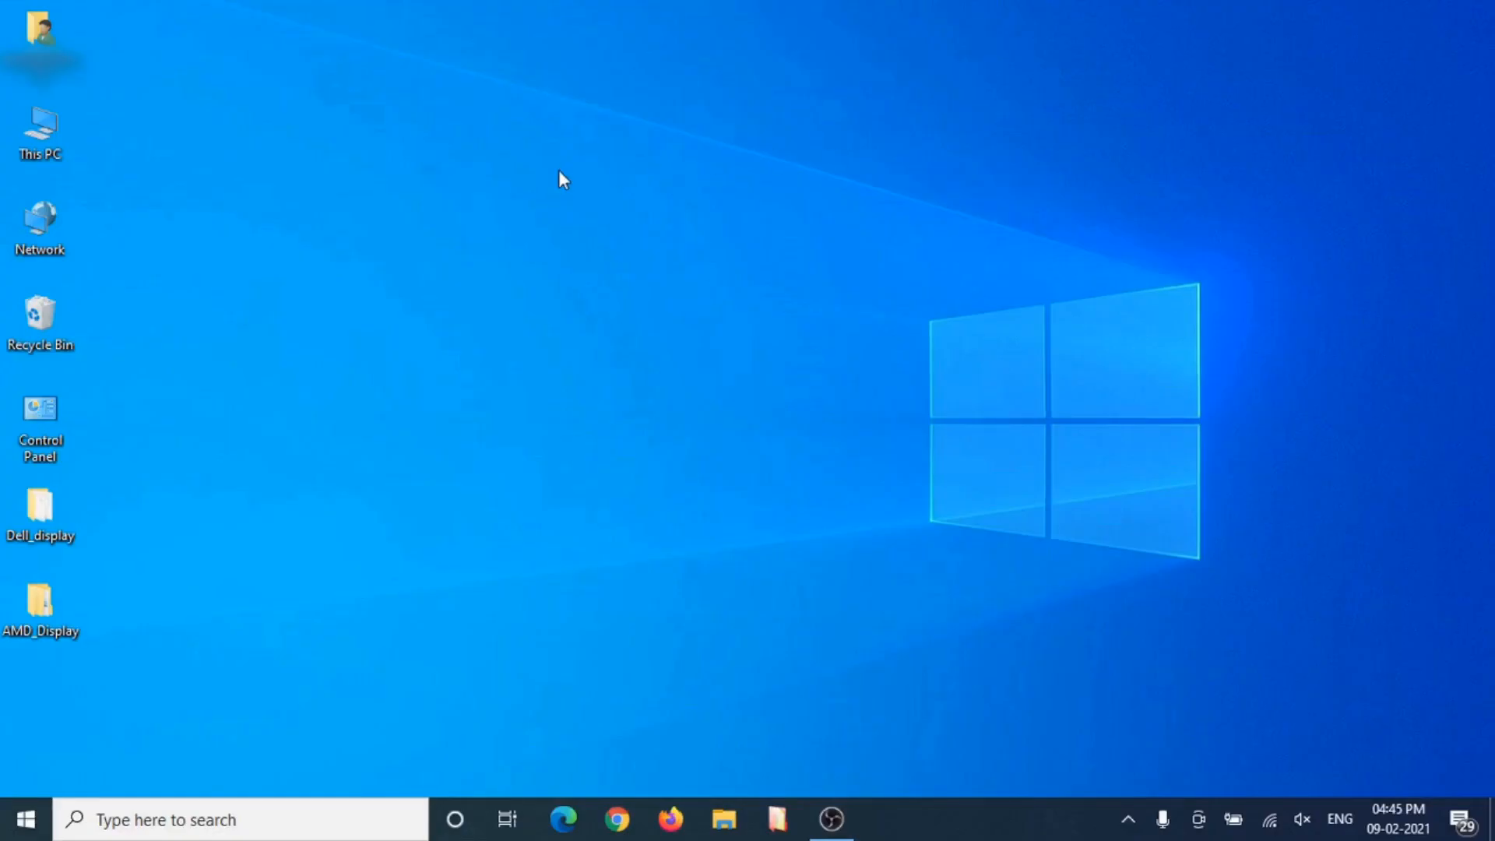
Step: Open AMD Radeon Software from the desktop and look through its Gaming, Performance and notification pages, returning to Home
right_click(558, 170)
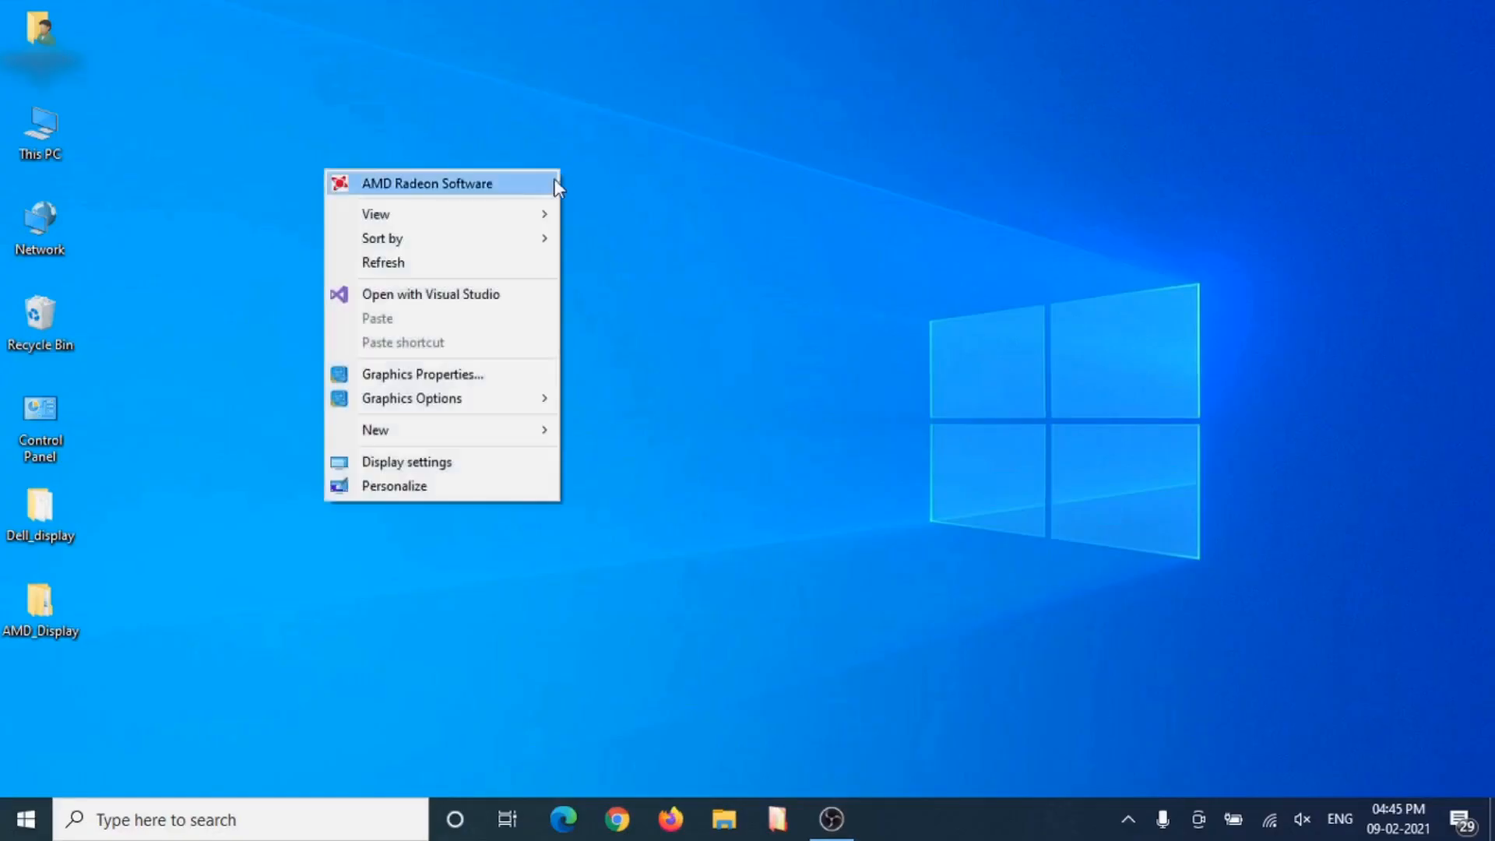
click(483, 186)
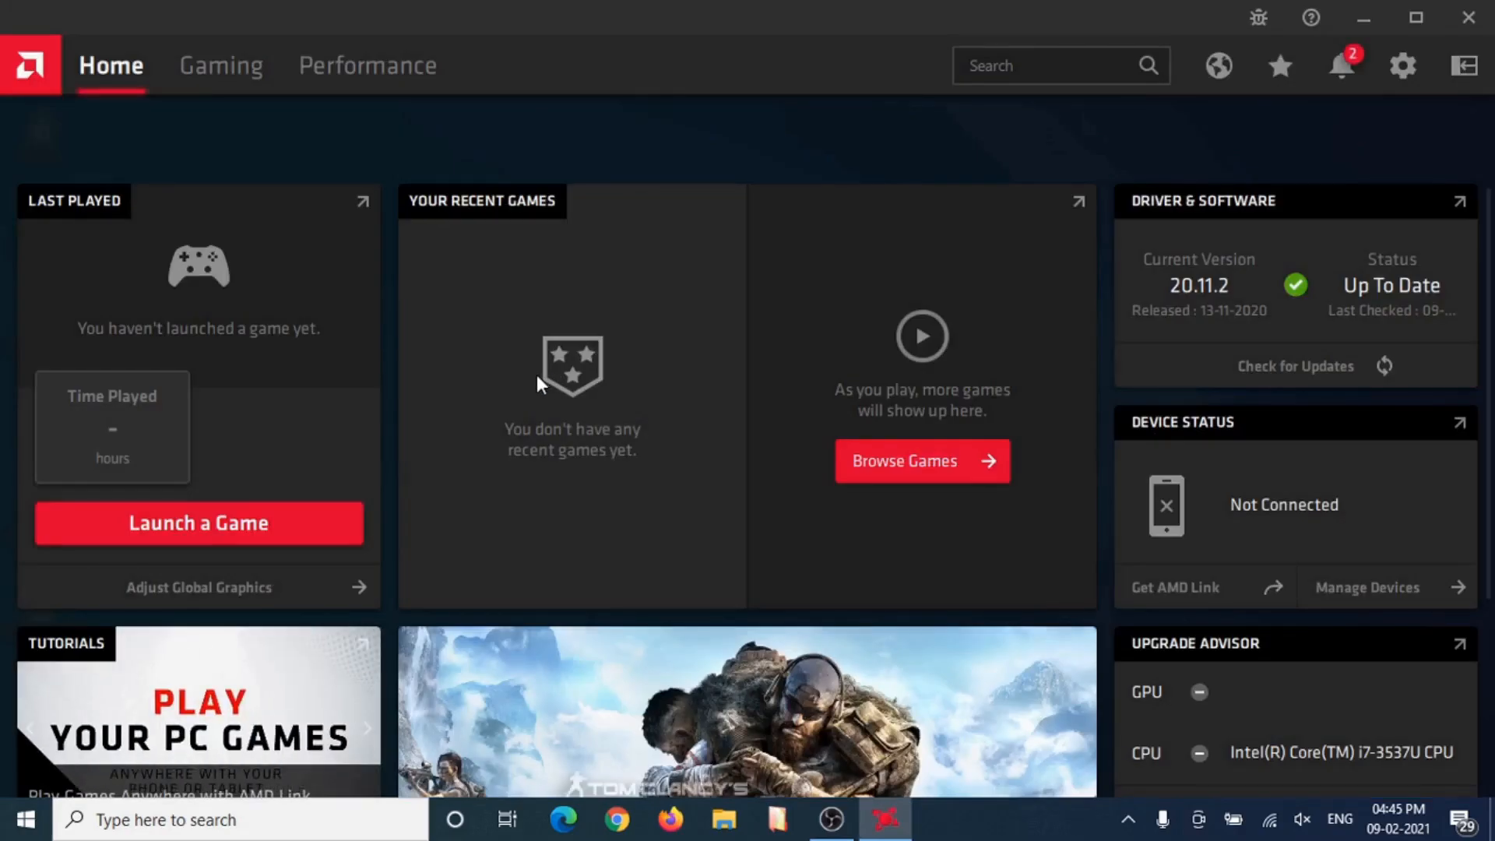
click(219, 64)
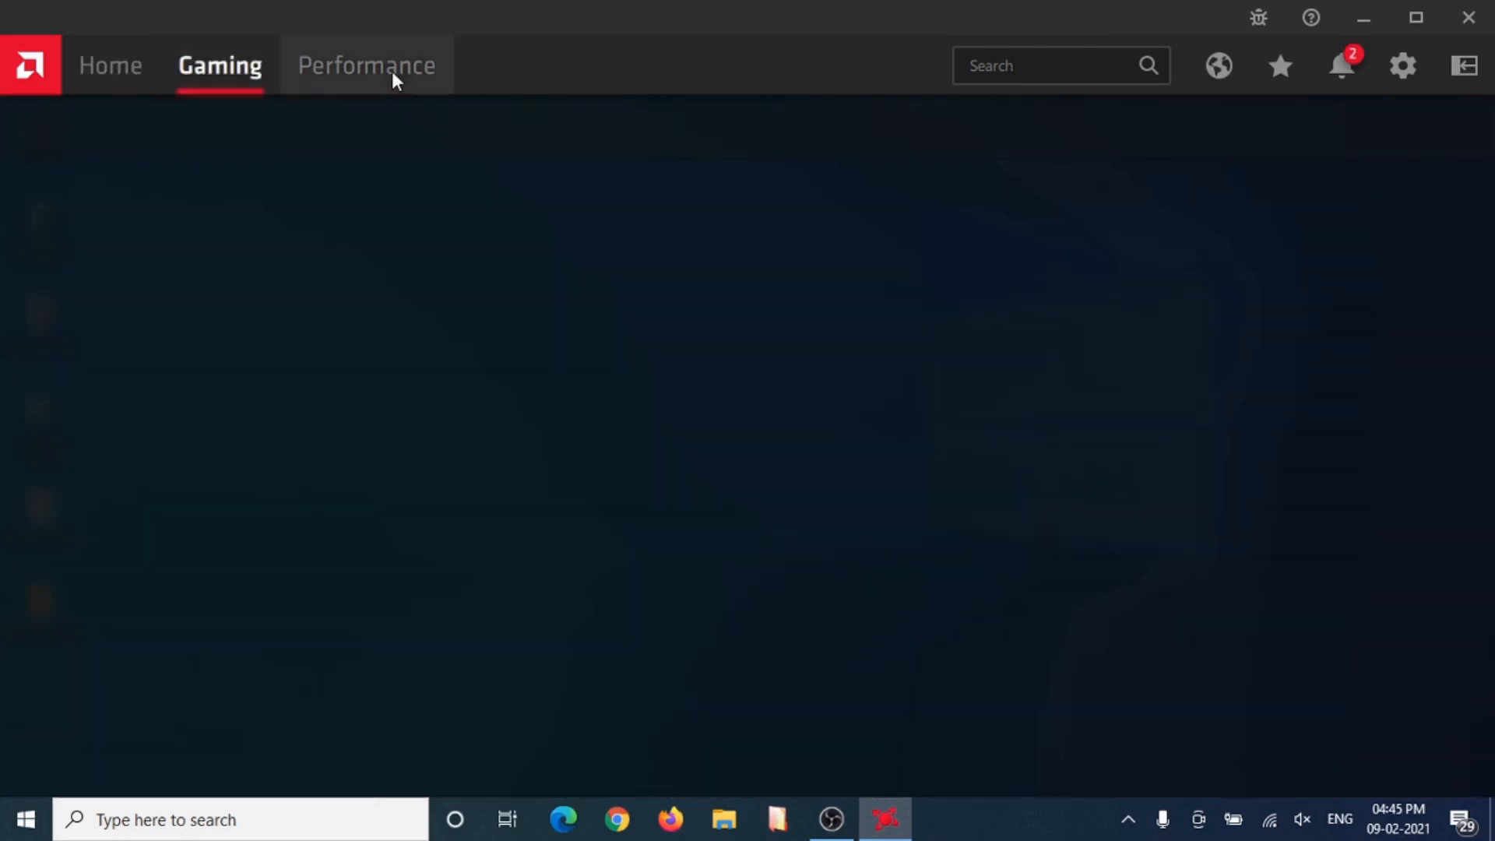
click(395, 71)
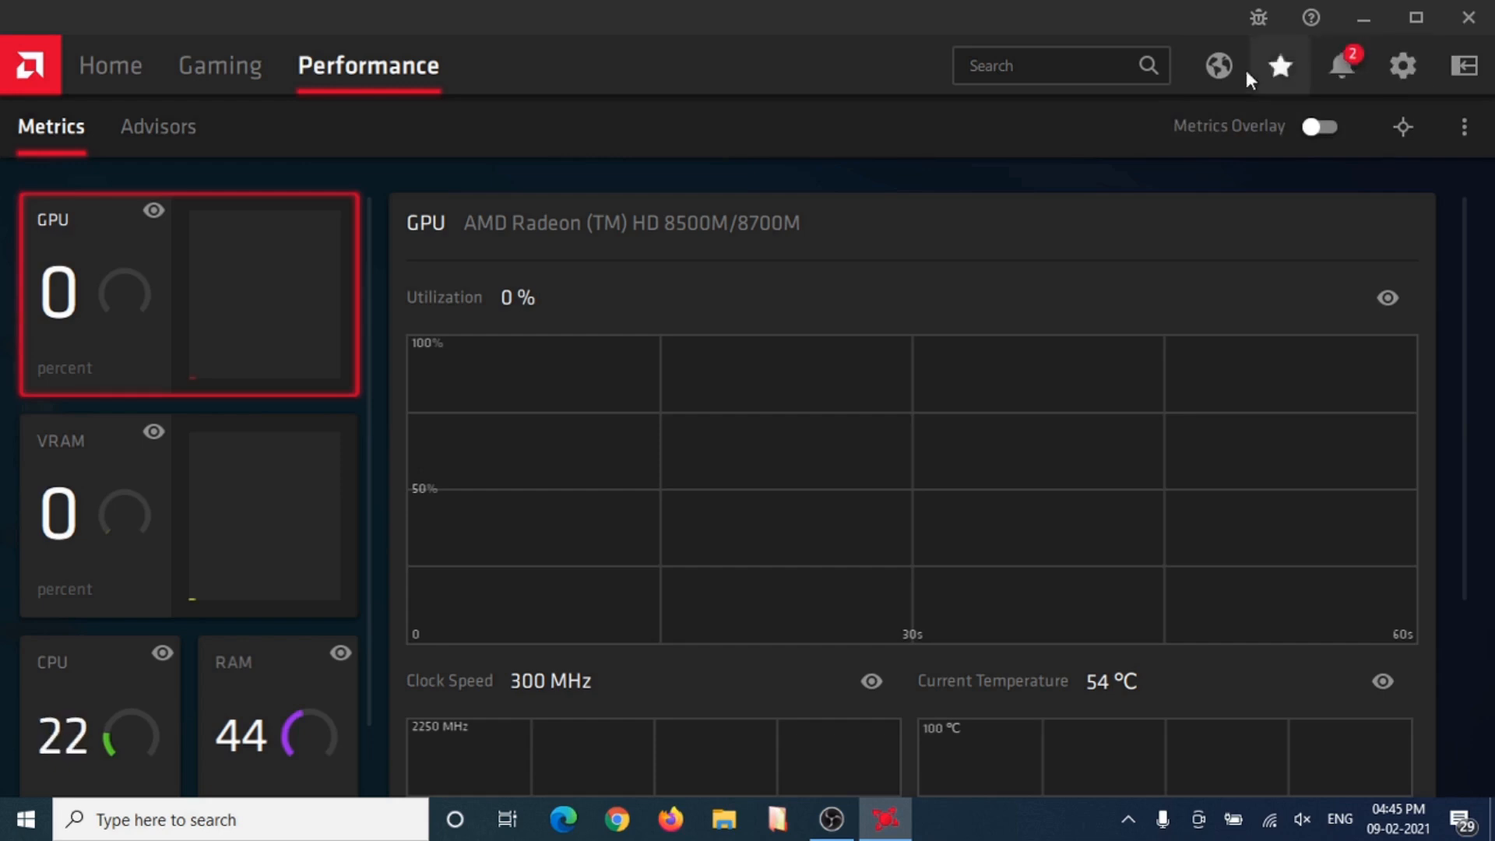
click(1336, 67)
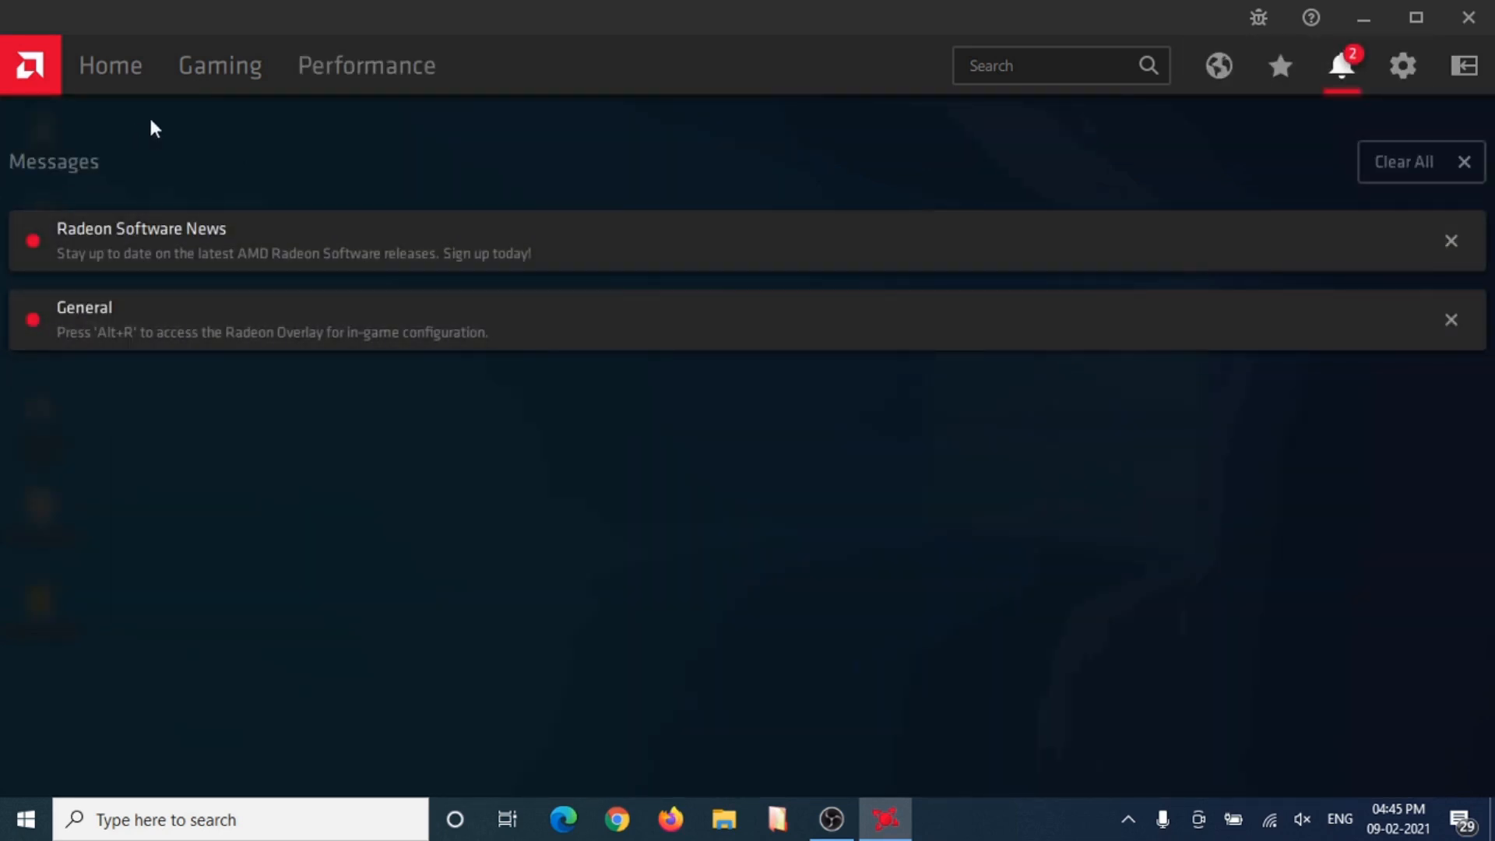
click(114, 71)
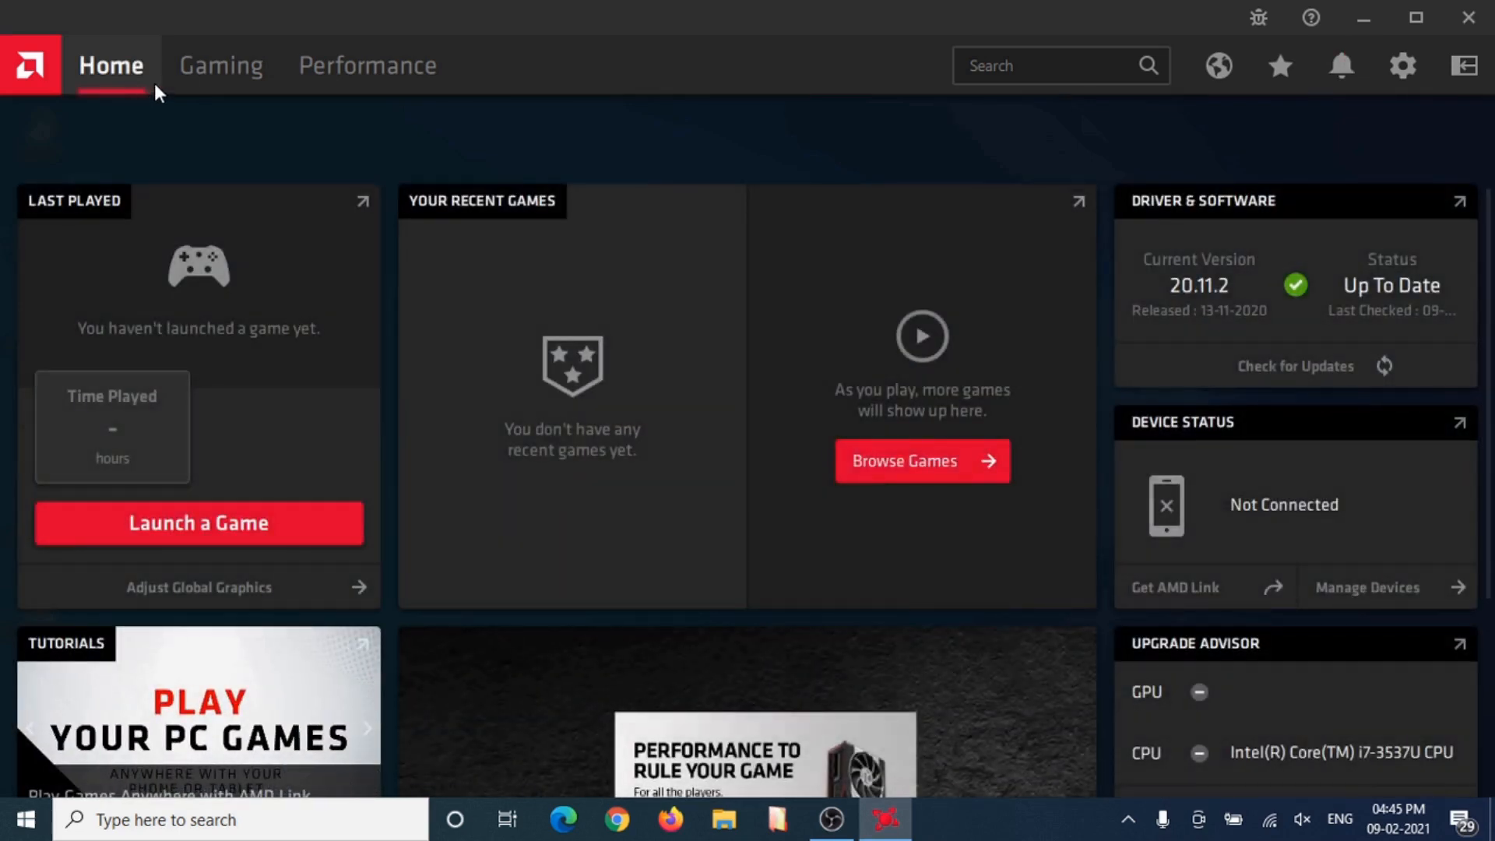